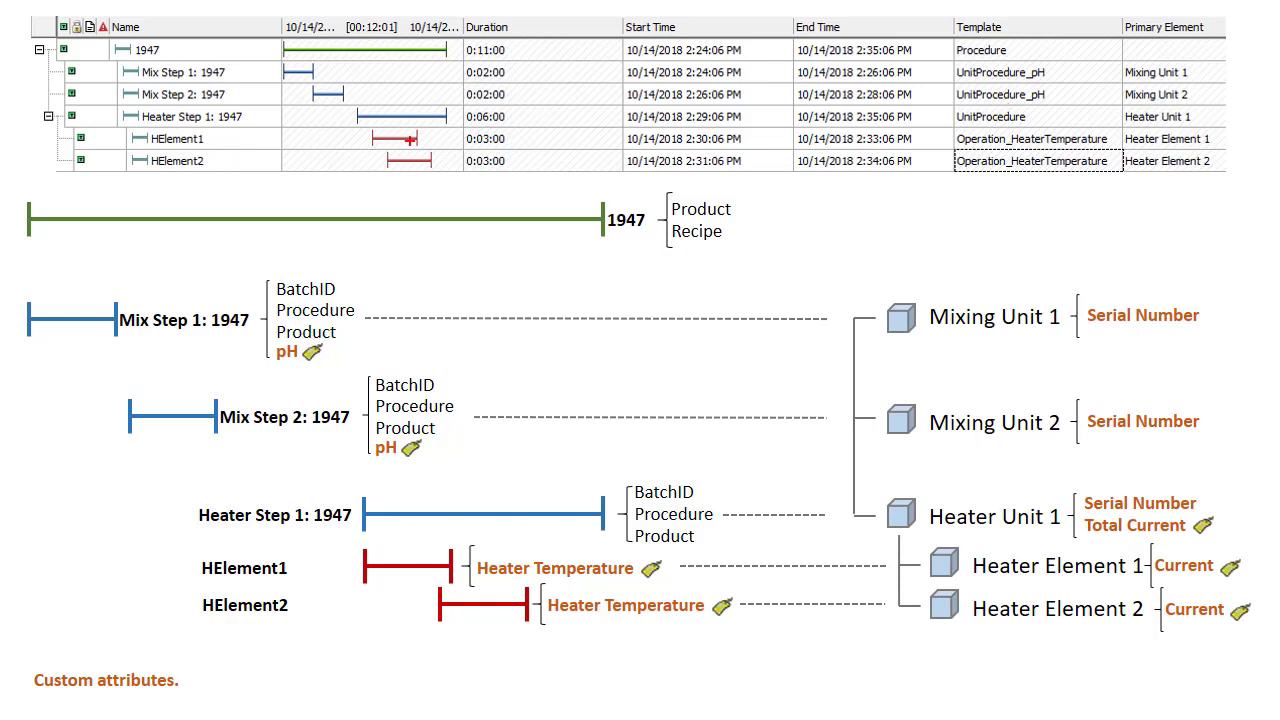
# - Bring up the Potion 1A Compliance report preview with Mix Step 1's unit information and pH trend
pyautogui.moveTo(240, 333); pyautogui.dragTo(356, 358)
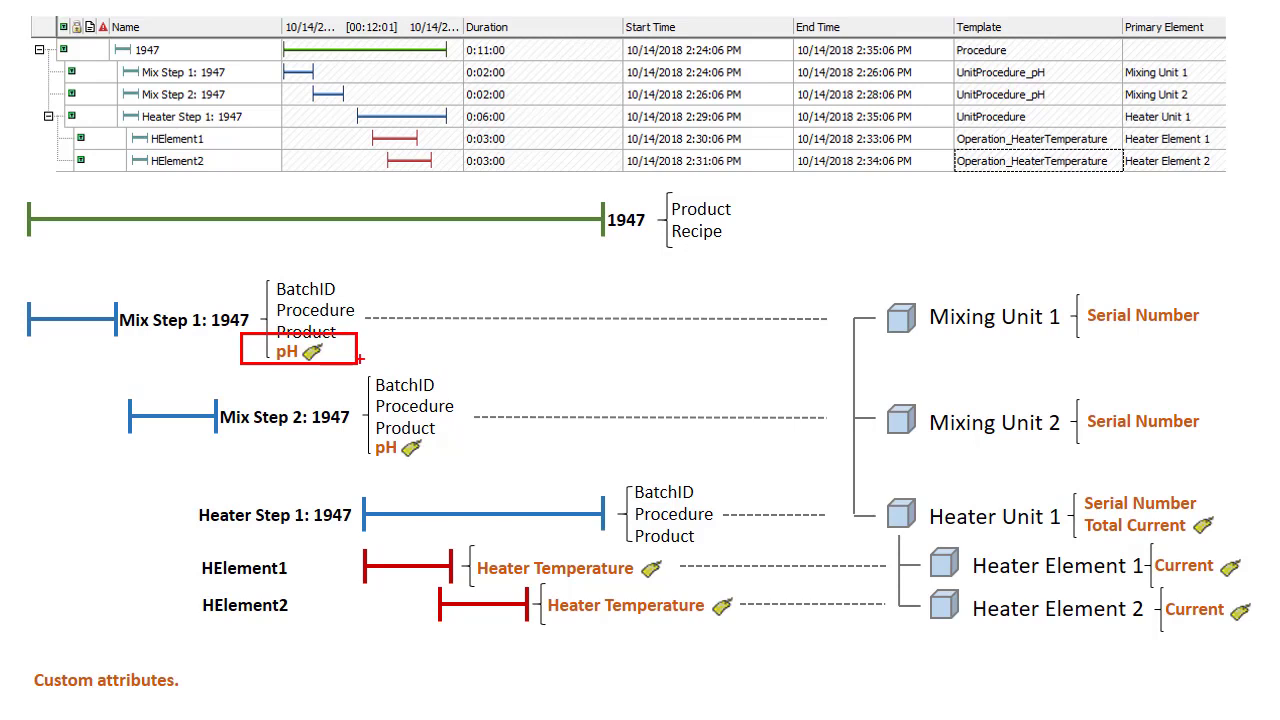
pyautogui.press('Escape')
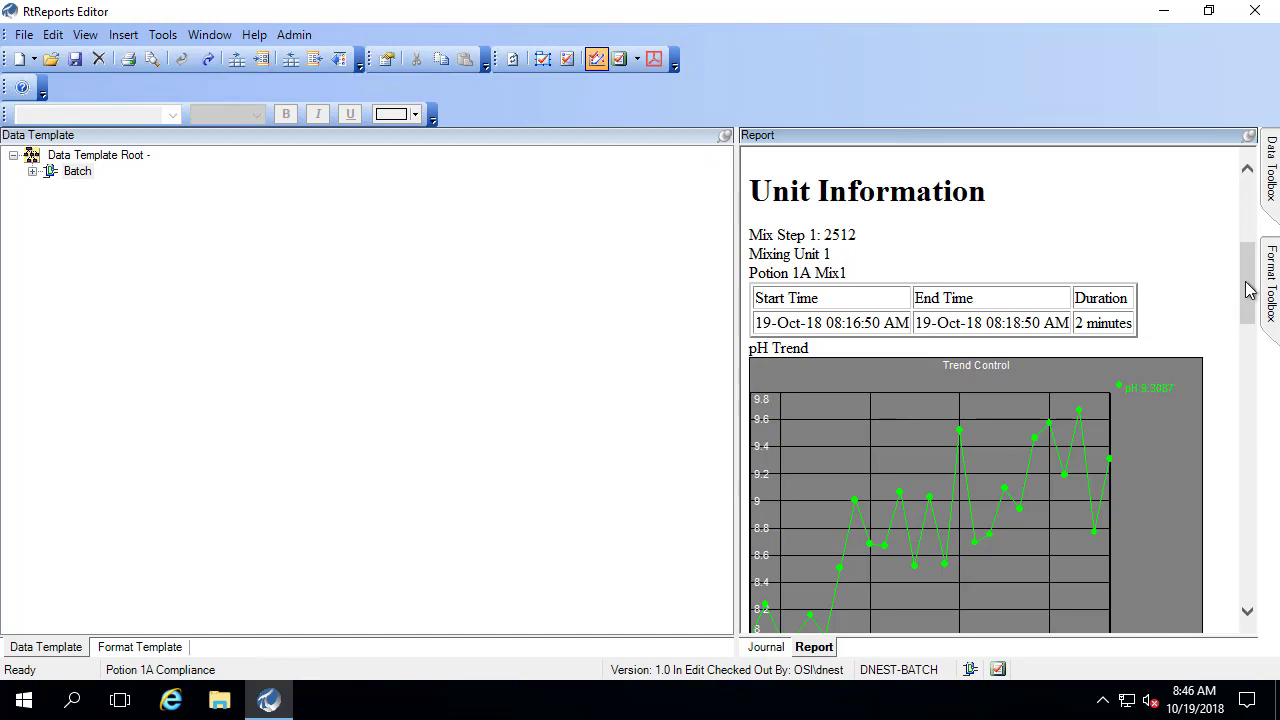
# - Expand Batch > Mixing > pH in the Data Template to reveal the pH Trend and pH Summary results
pyautogui.moveTo(1248, 288); pyautogui.dragTo(1250, 310)
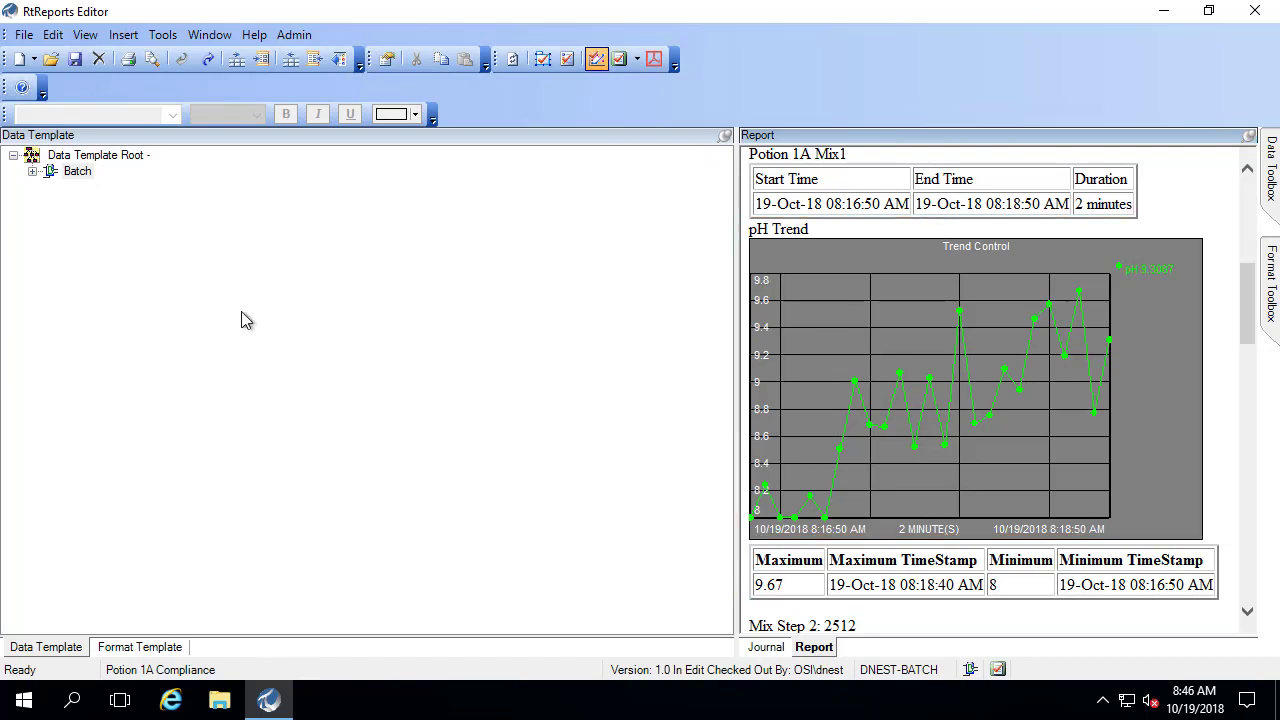
pyautogui.click(57, 648)
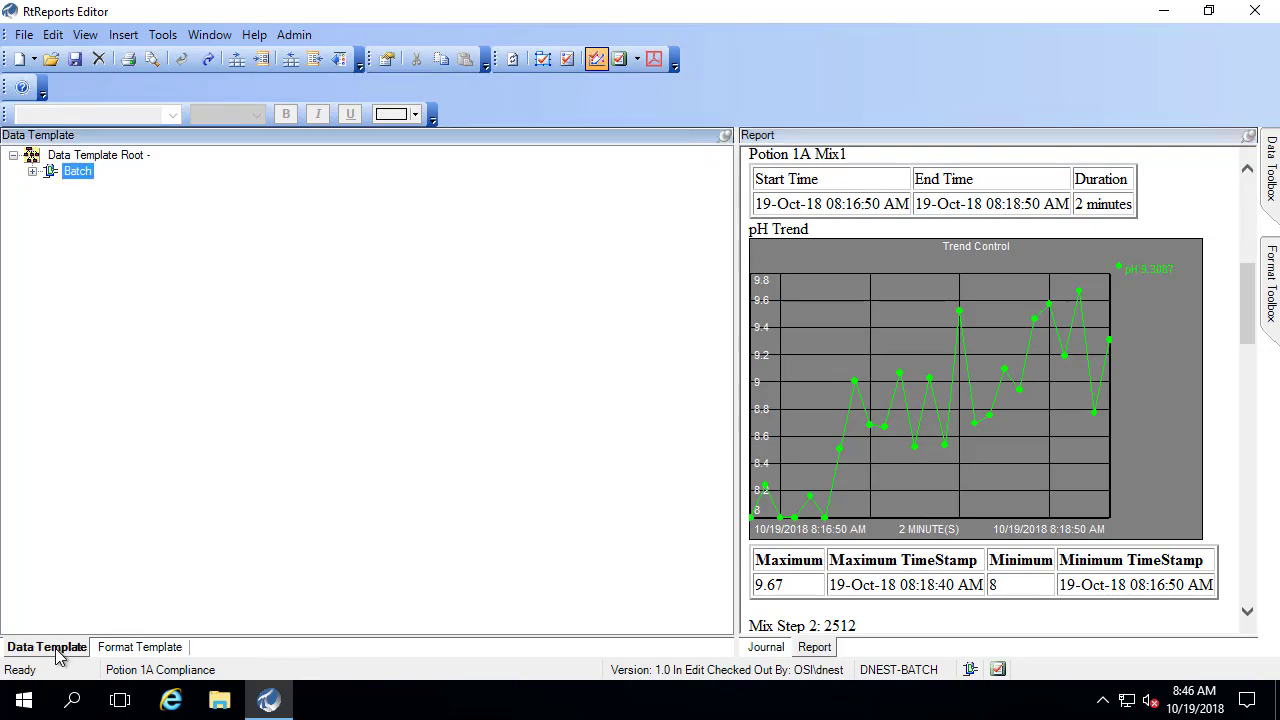
pyautogui.click(32, 171)
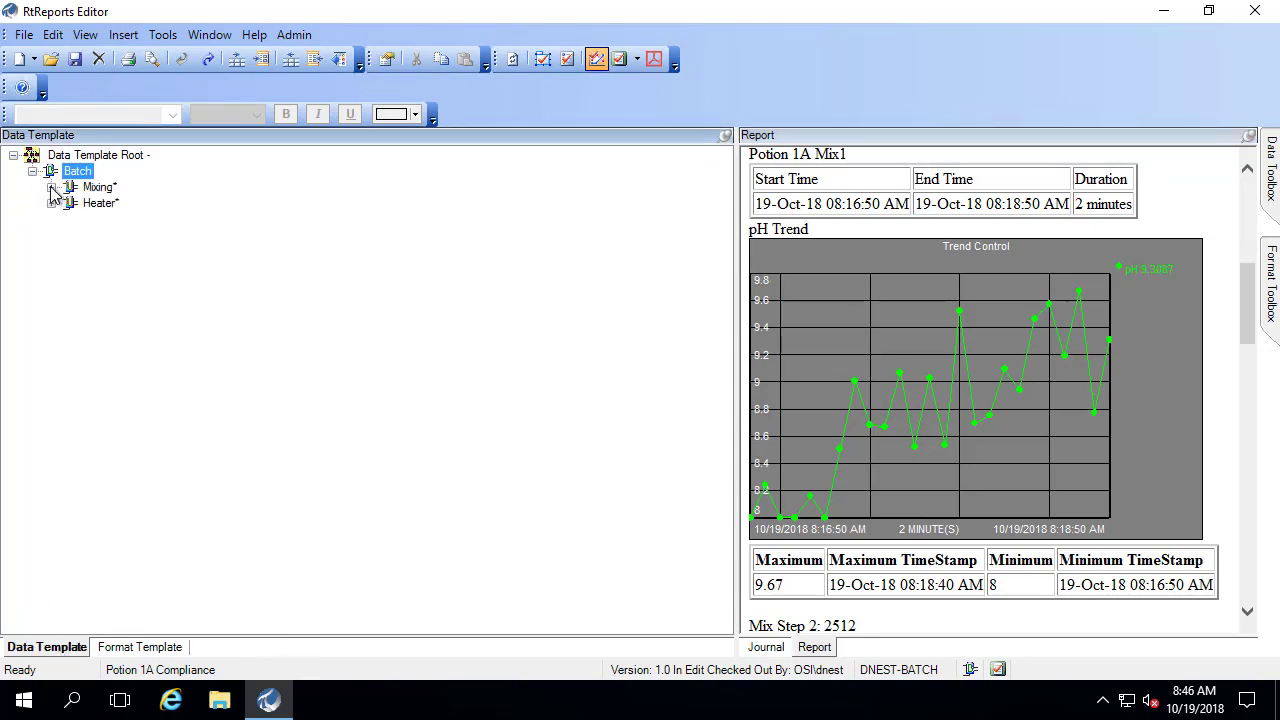
pyautogui.click(52, 187)
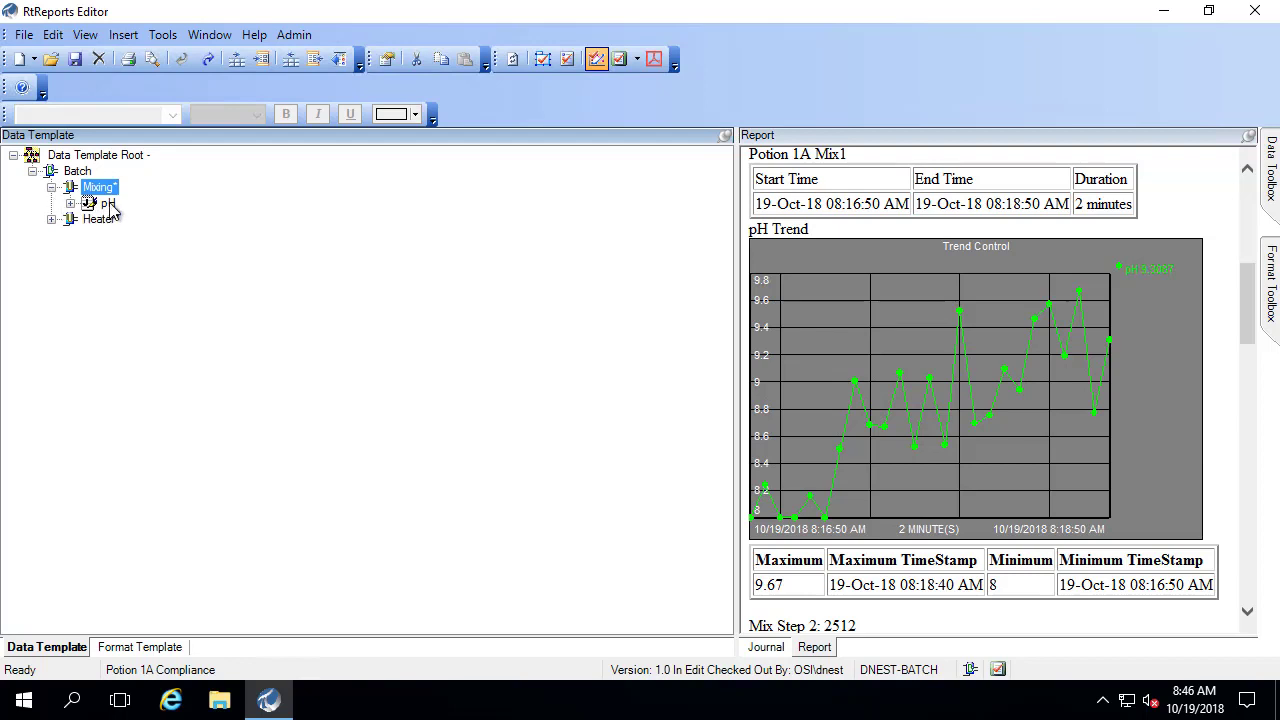
pyautogui.click(106, 204)
pyautogui.click(71, 204)
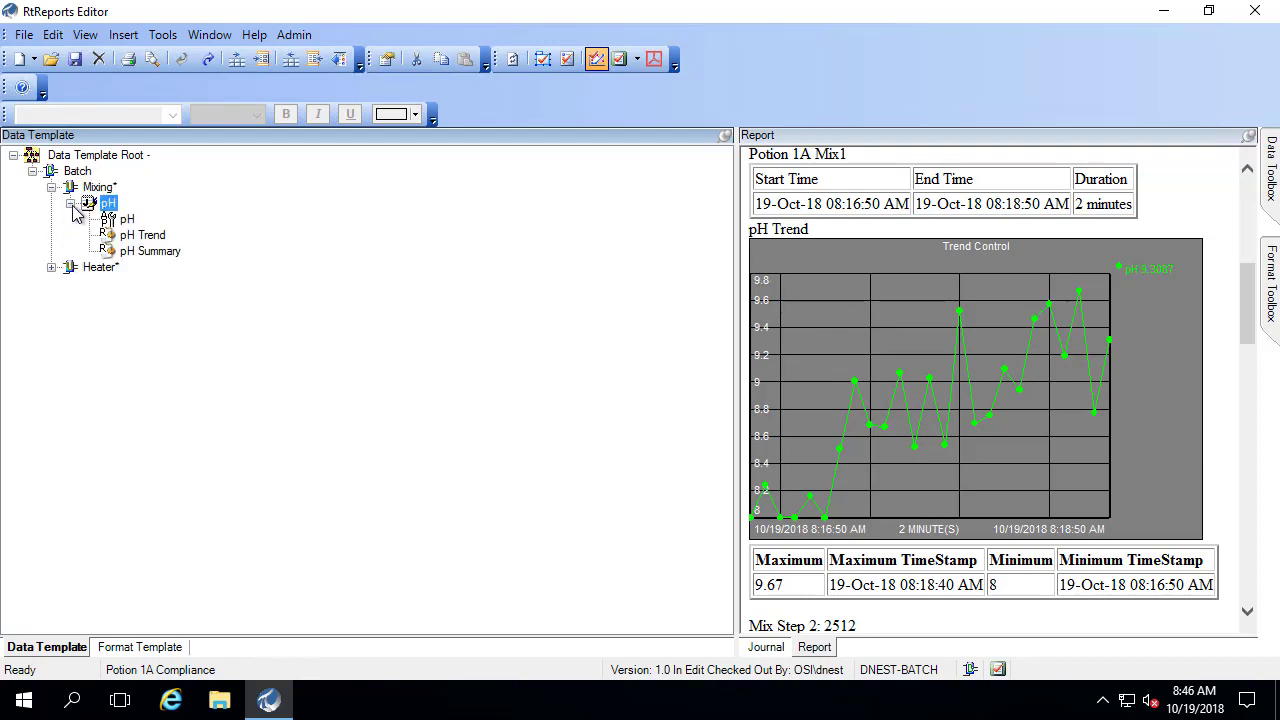
pyautogui.click(145, 235)
pyautogui.click(148, 251)
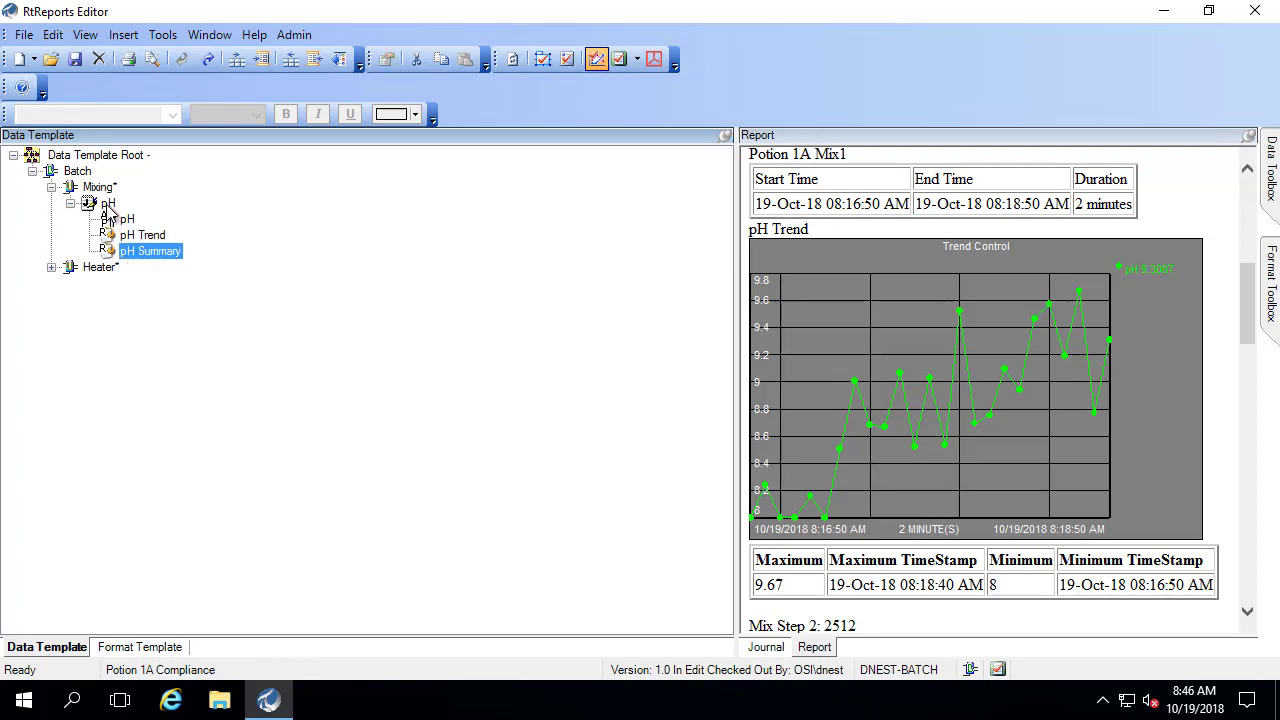
pyautogui.click(108, 205)
# - Open the pH action's Journal Action Edit form and enlarge its panels to show all result columns
pyautogui.doubleClick(108, 205)
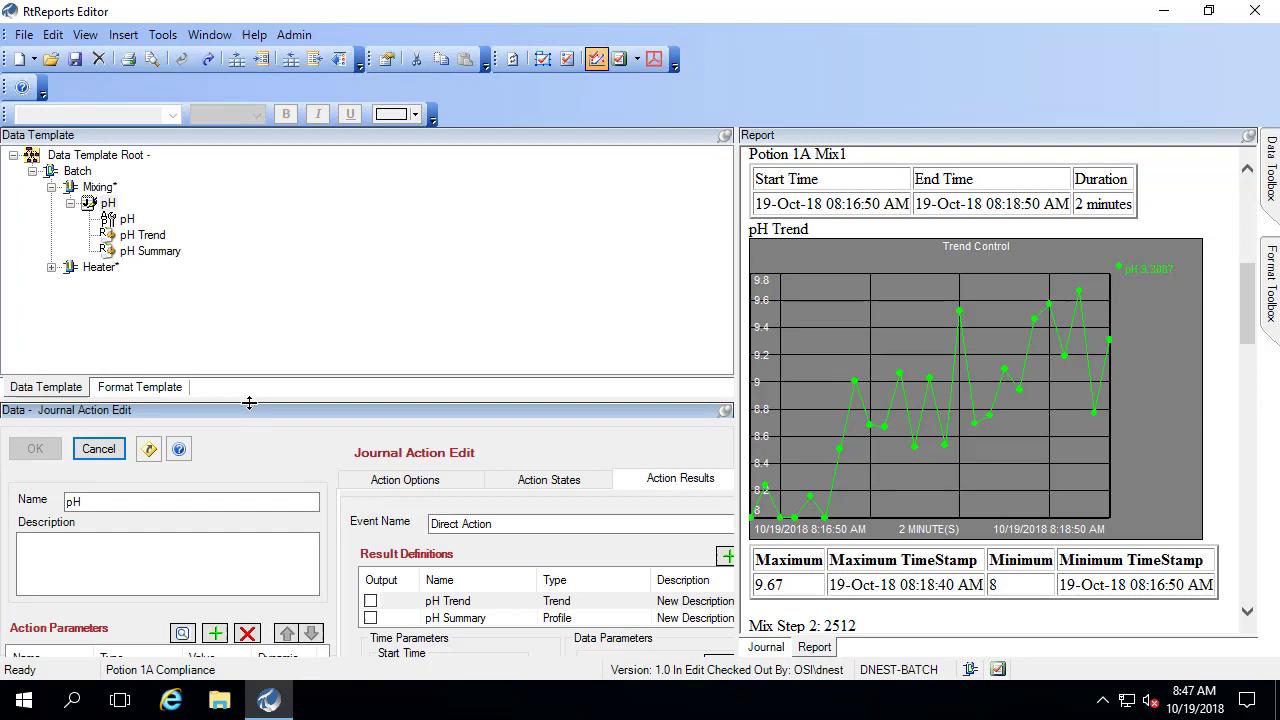
pyautogui.moveTo(249, 402); pyautogui.dragTo(237, 287)
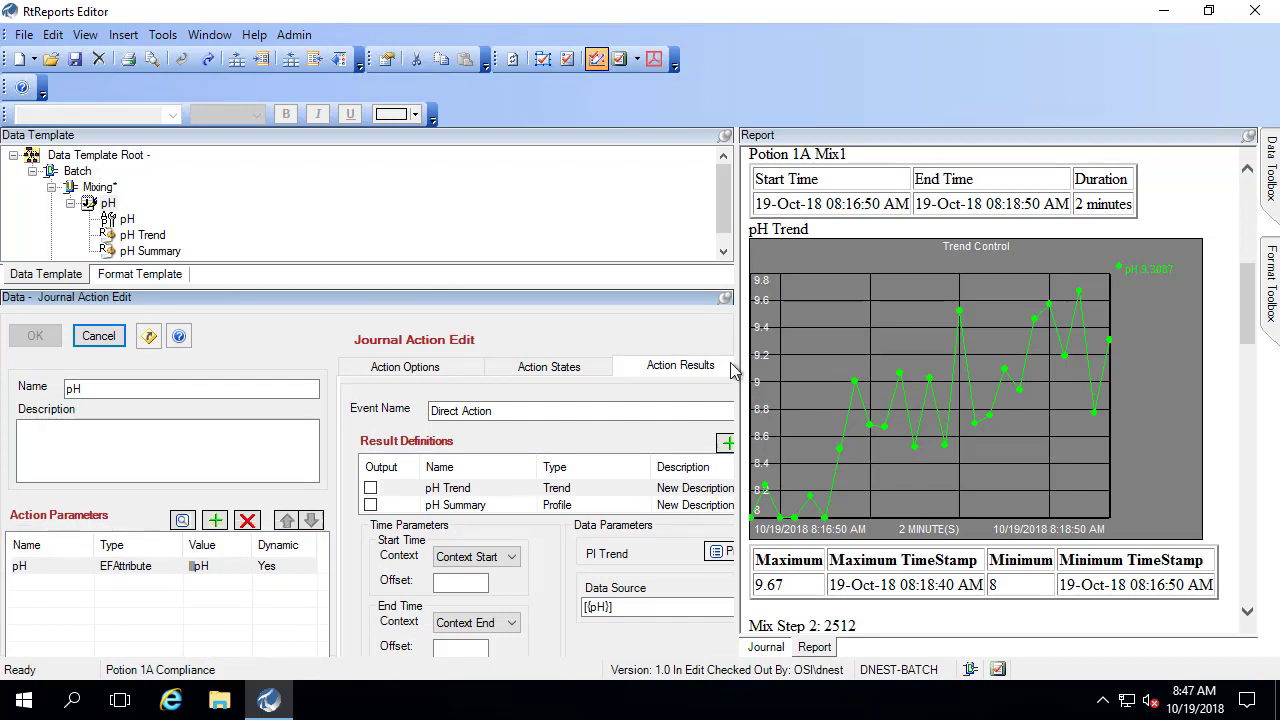
pyautogui.moveTo(741, 388); pyautogui.dragTo(826, 388)
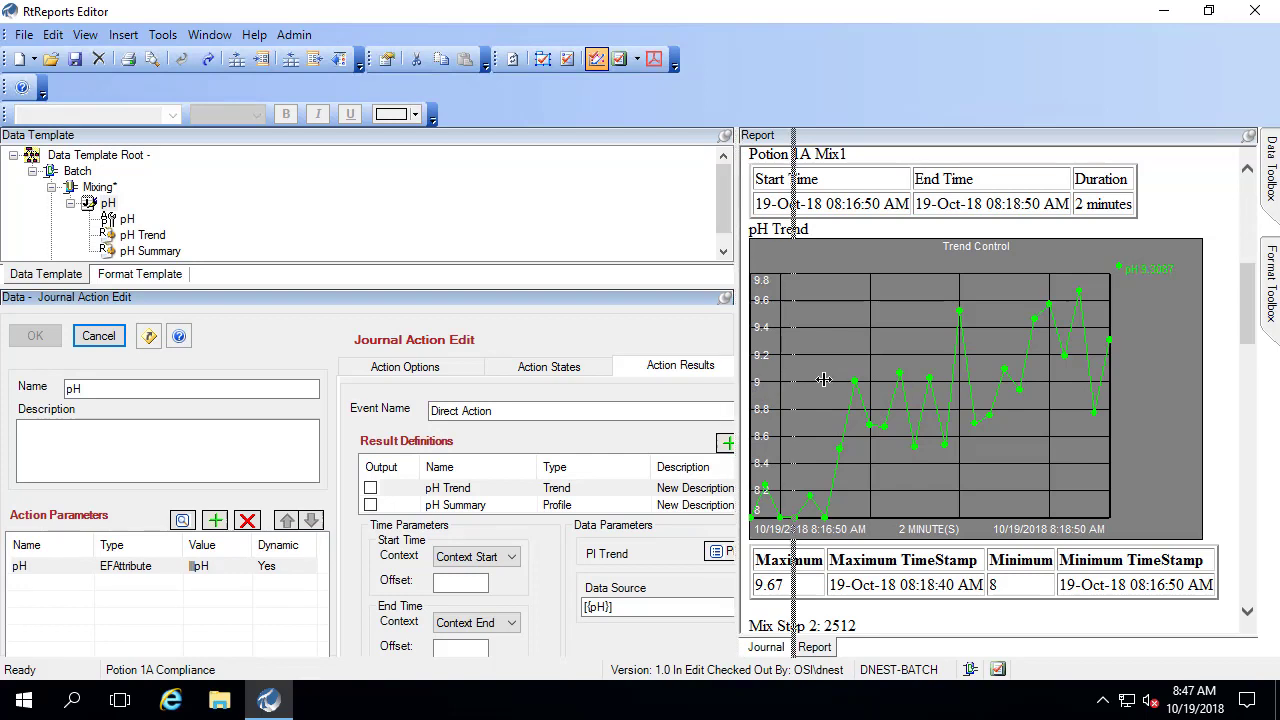
# - Add a new Compressed Values result to the pH action with pH as its data source
pyautogui.click(729, 445)
pyautogui.click(819, 505)
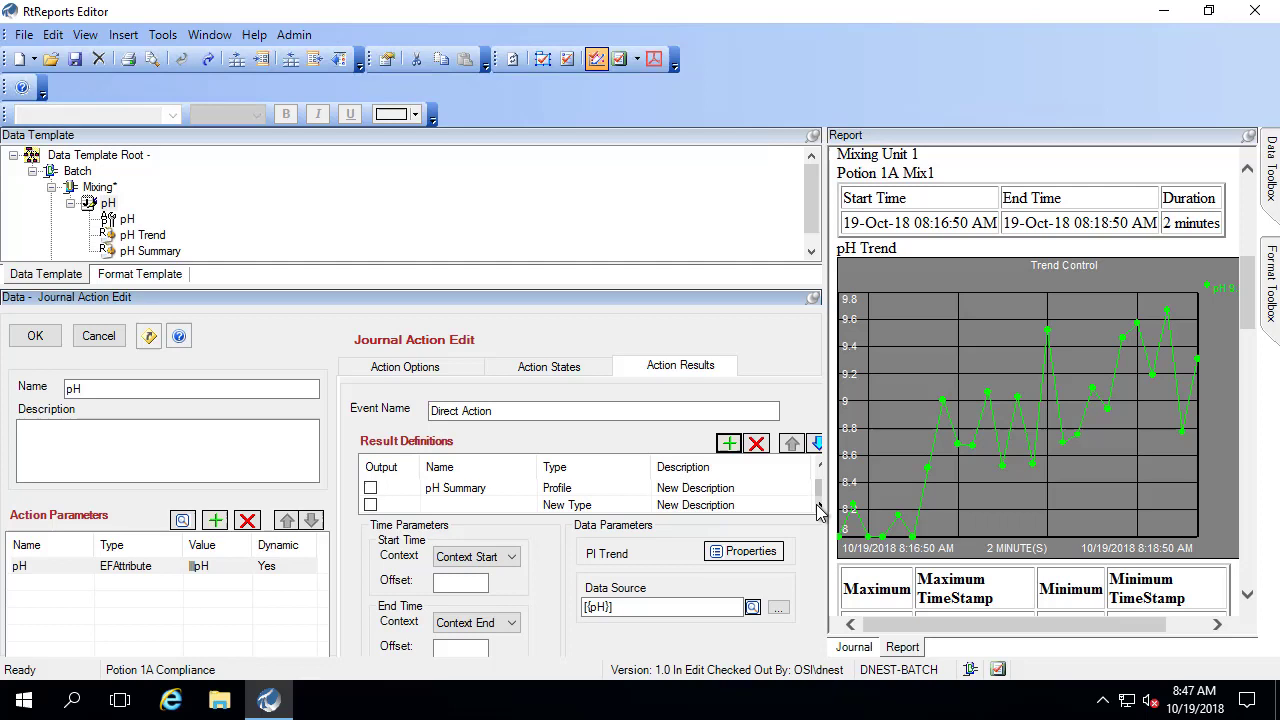
pyautogui.click(648, 507)
pyautogui.click(642, 507)
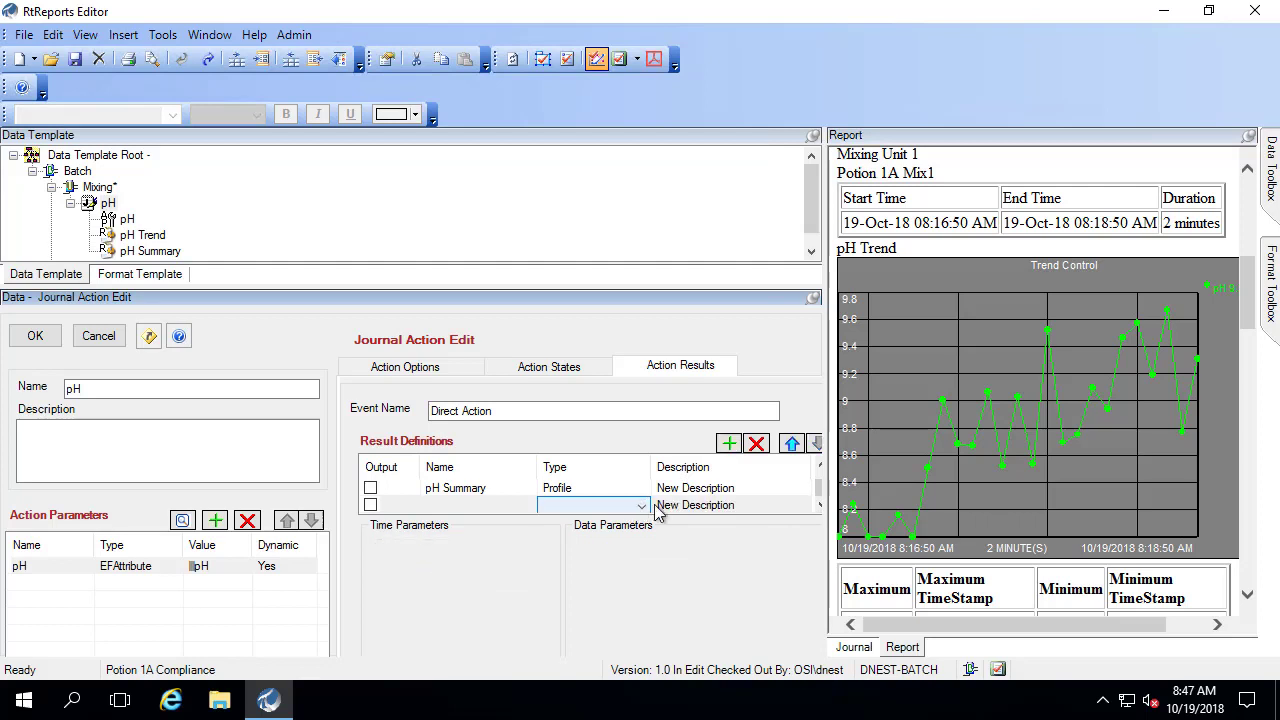
pyautogui.click(641, 506)
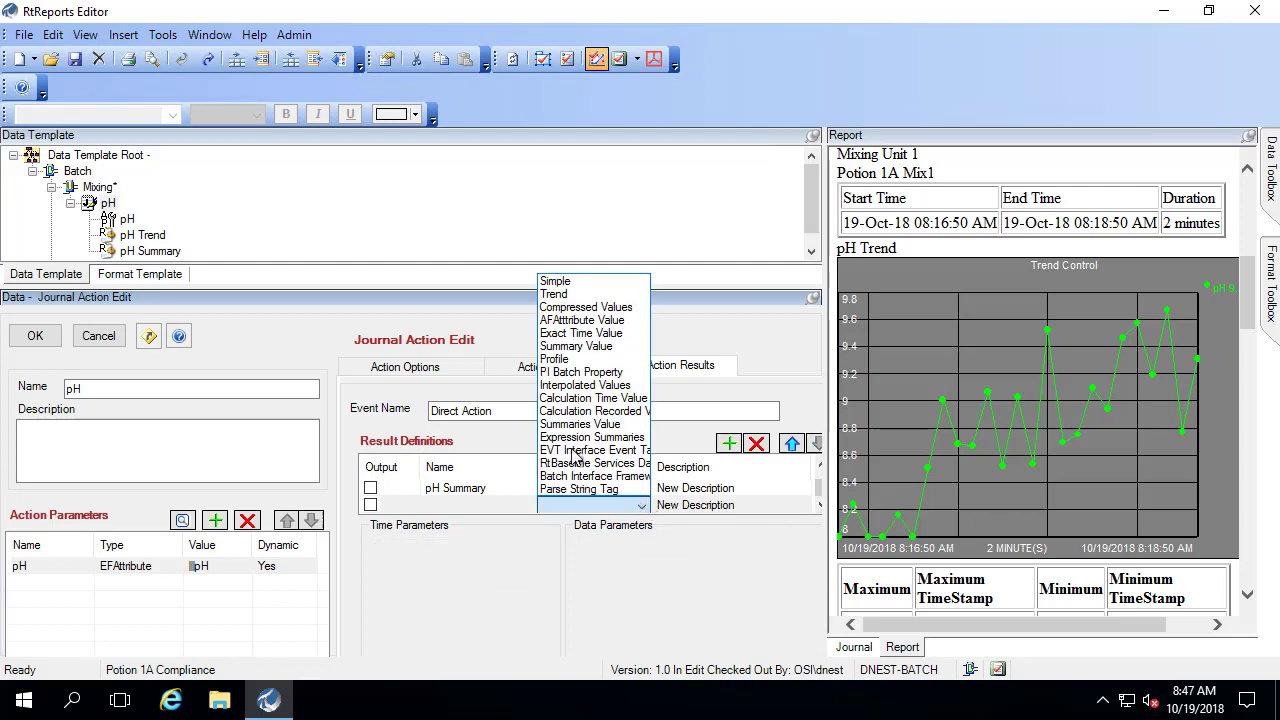
pyautogui.click(576, 307)
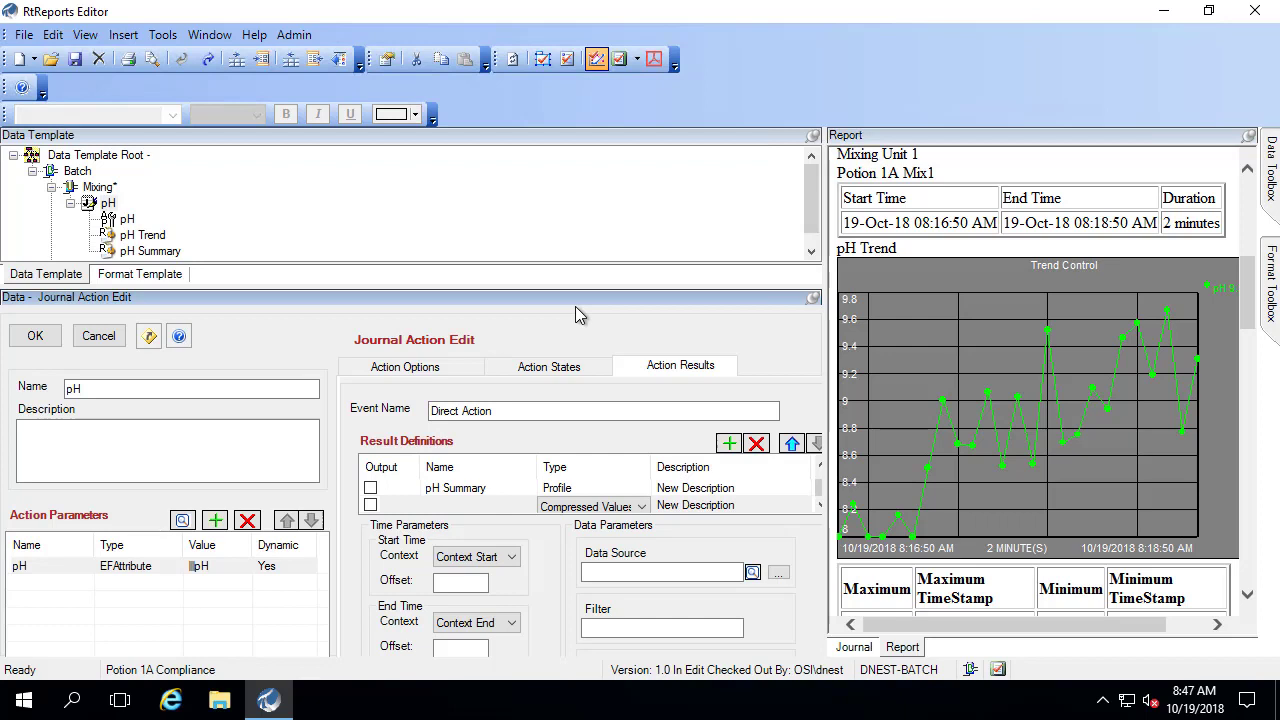
pyautogui.moveTo(200, 568); pyautogui.dragTo(603, 582)
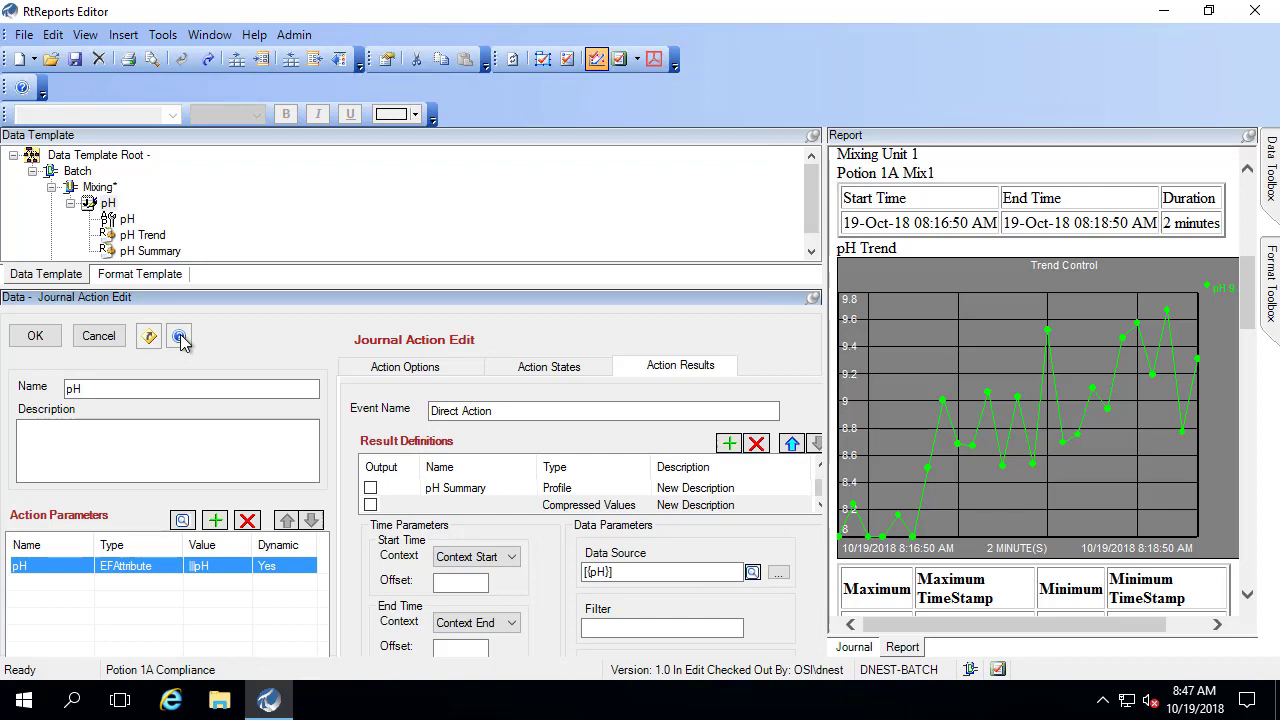
# - Save the pH action and regenerate the report with View > Refresh
pyautogui.click(40, 341)
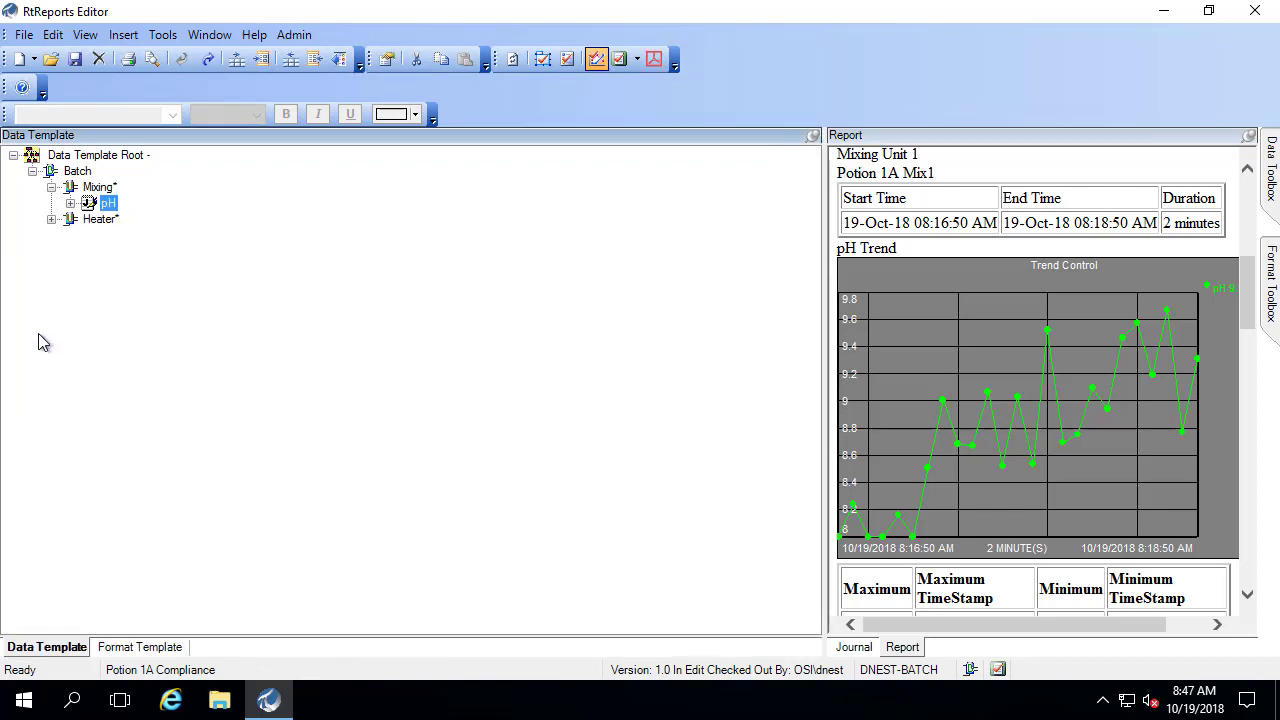
pyautogui.click(1272, 198)
pyautogui.moveTo(1242, 268); pyautogui.dragTo(1238, 200)
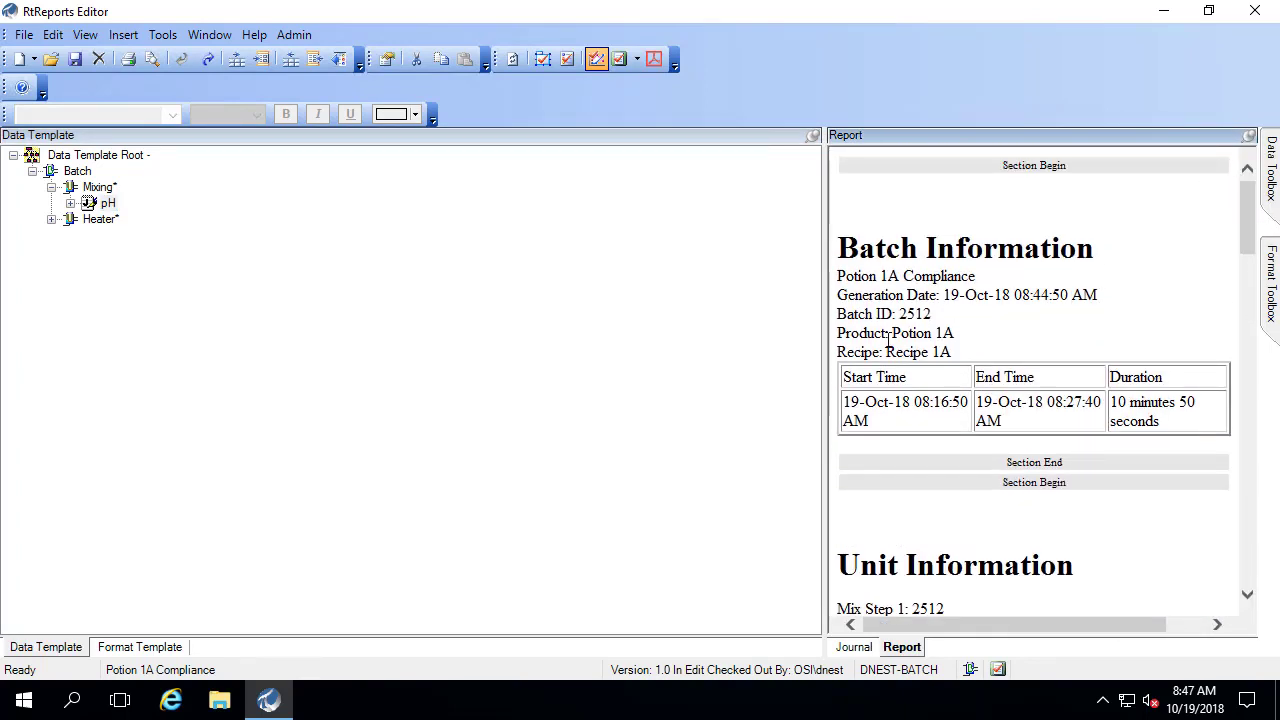
pyautogui.click(85, 36)
pyautogui.click(78, 58)
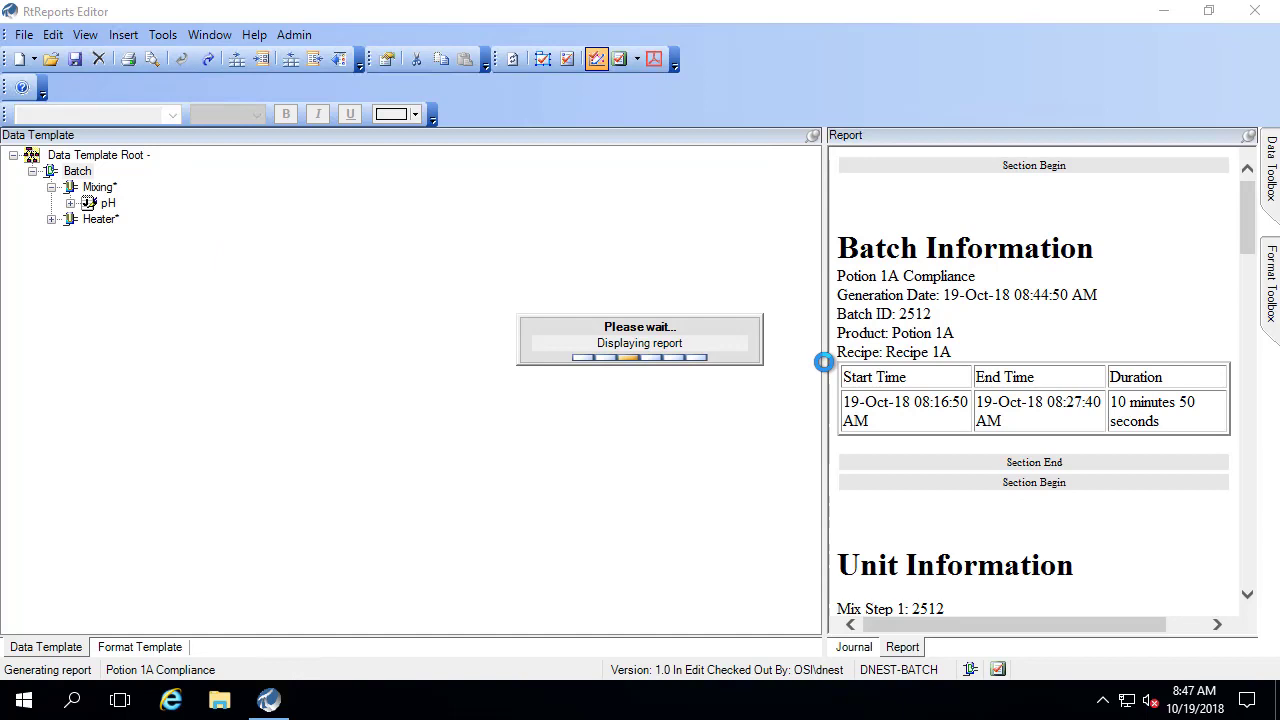
# - Show the Journal view and expand pH to find its new unnamed fourth result
pyautogui.moveTo(823, 362); pyautogui.dragTo(702, 356)
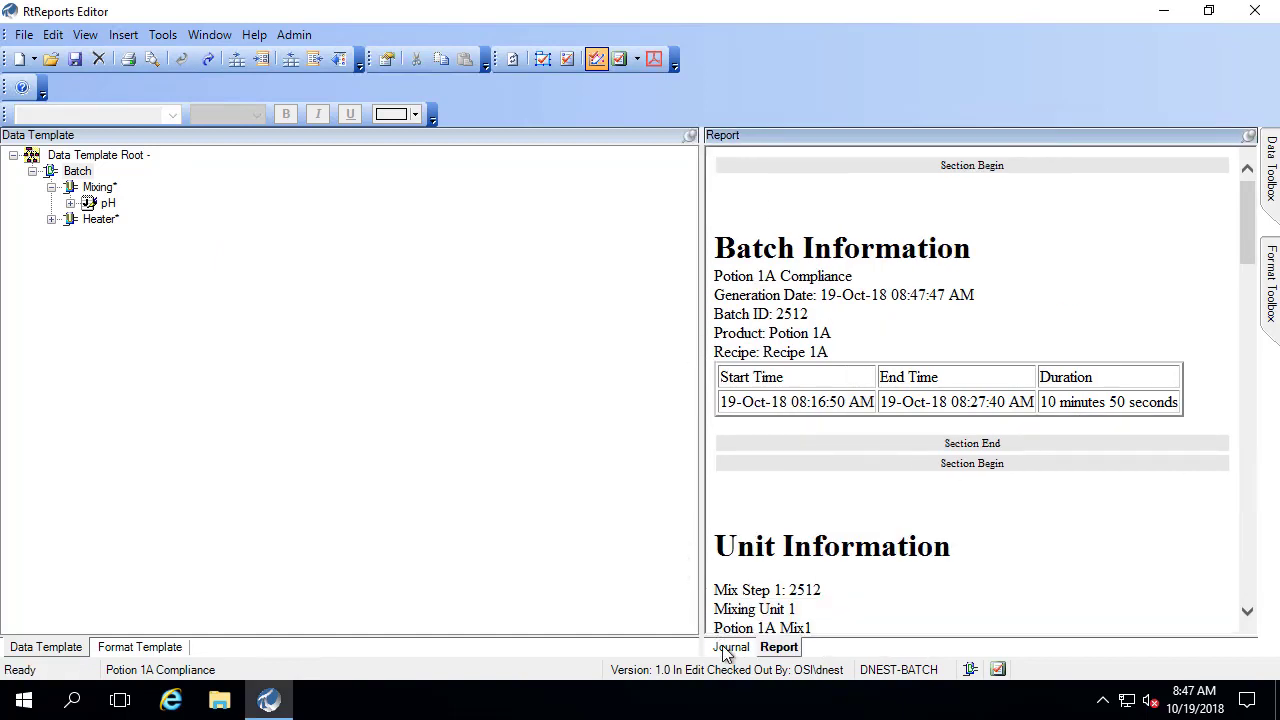
pyautogui.click(731, 648)
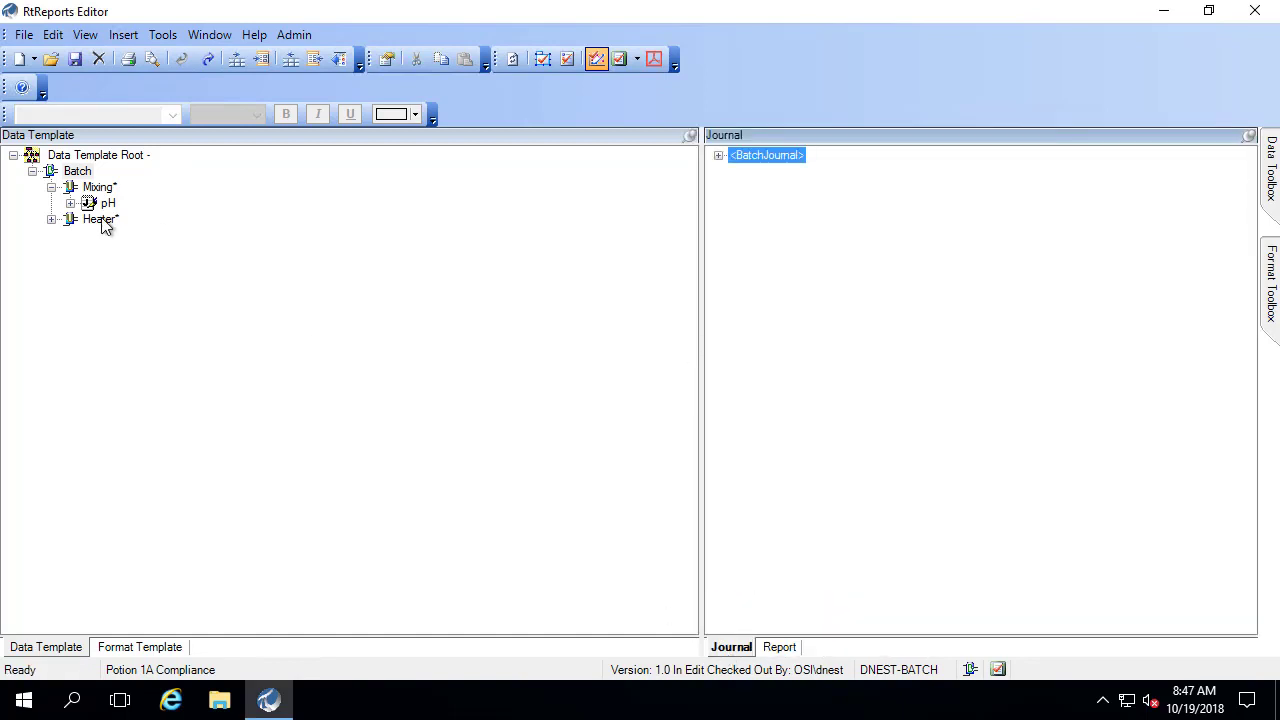
pyautogui.click(72, 203)
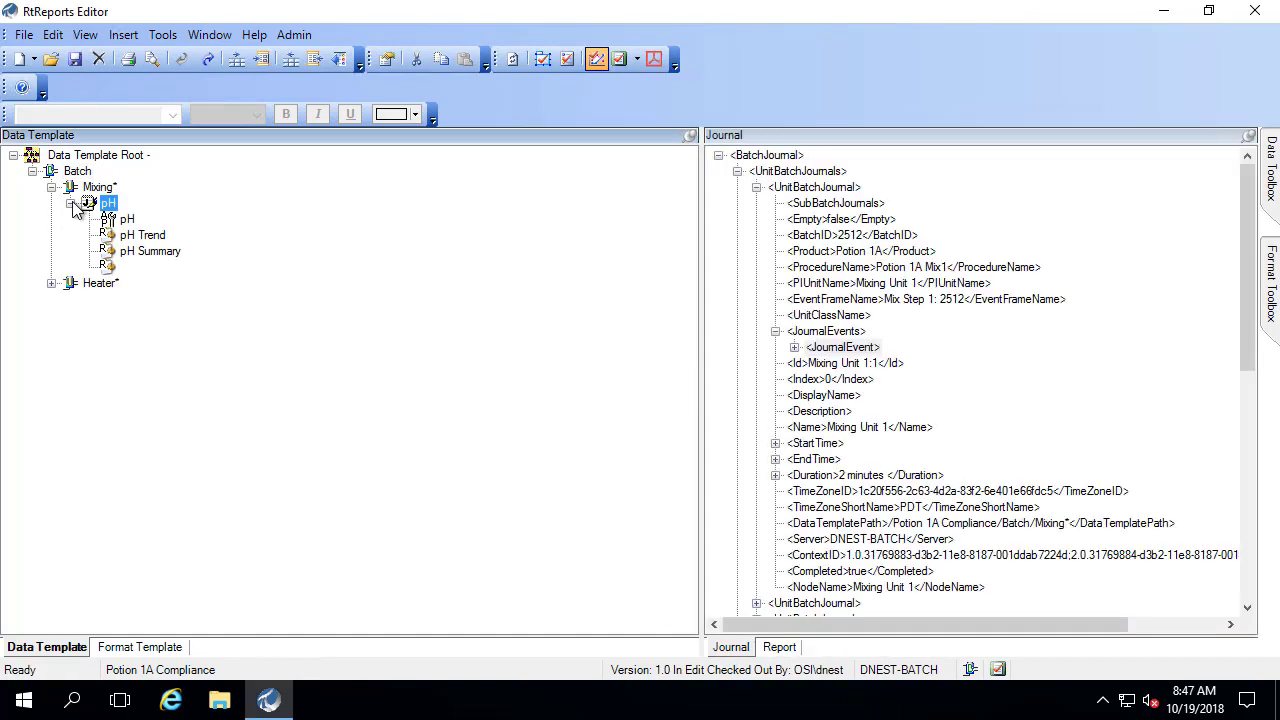
pyautogui.click(110, 267)
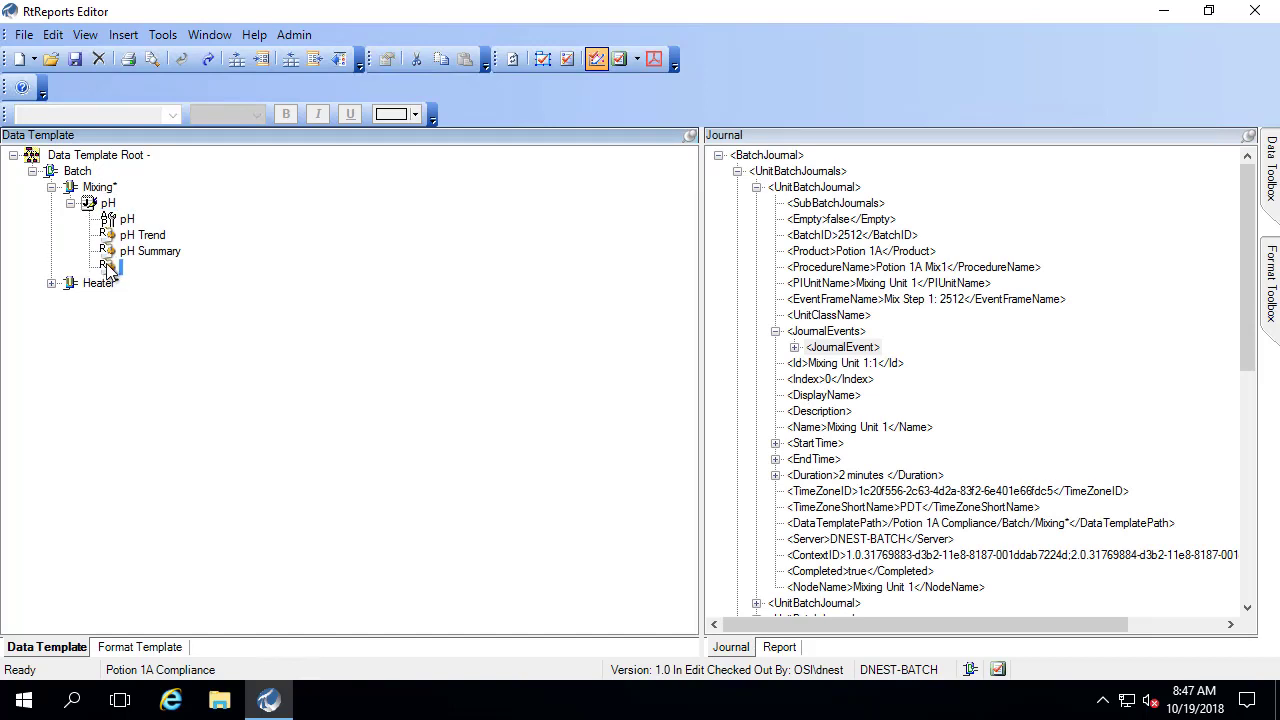
# - Name the Compressed Values result 'pH Compressed', save the action, and refresh the journal data
pyautogui.doubleClick(102, 203)
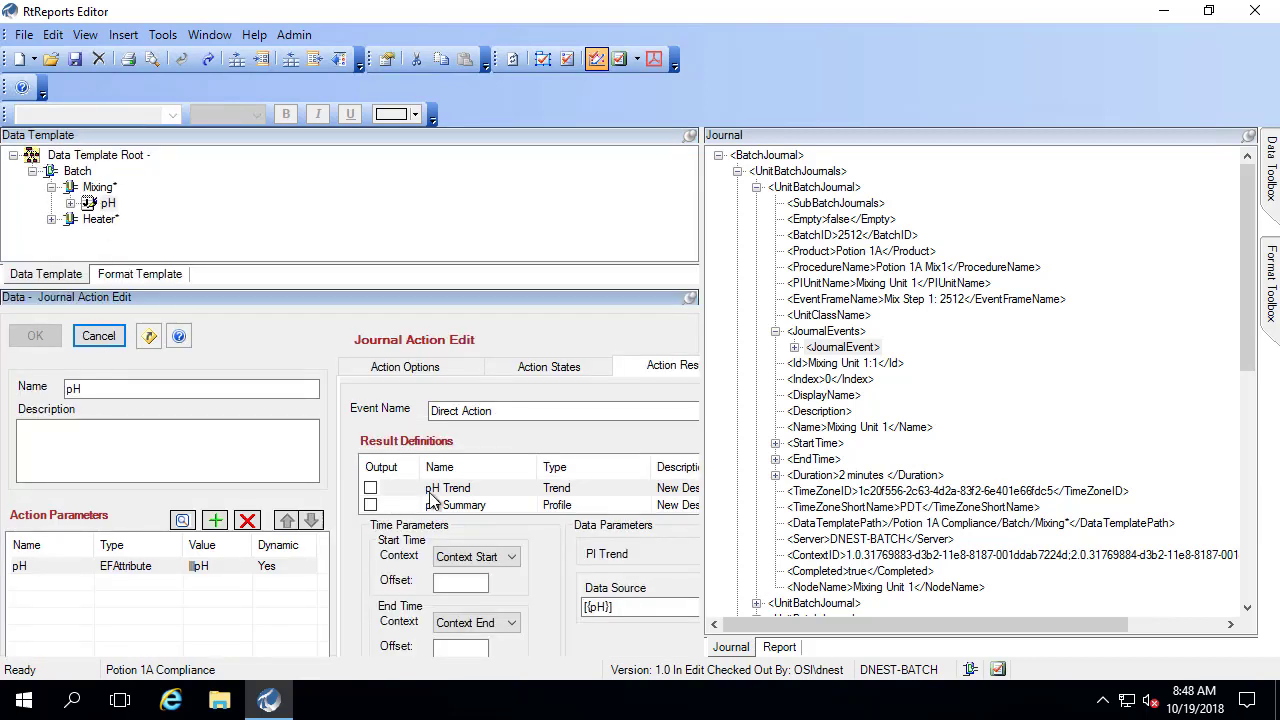
pyautogui.click(610, 503)
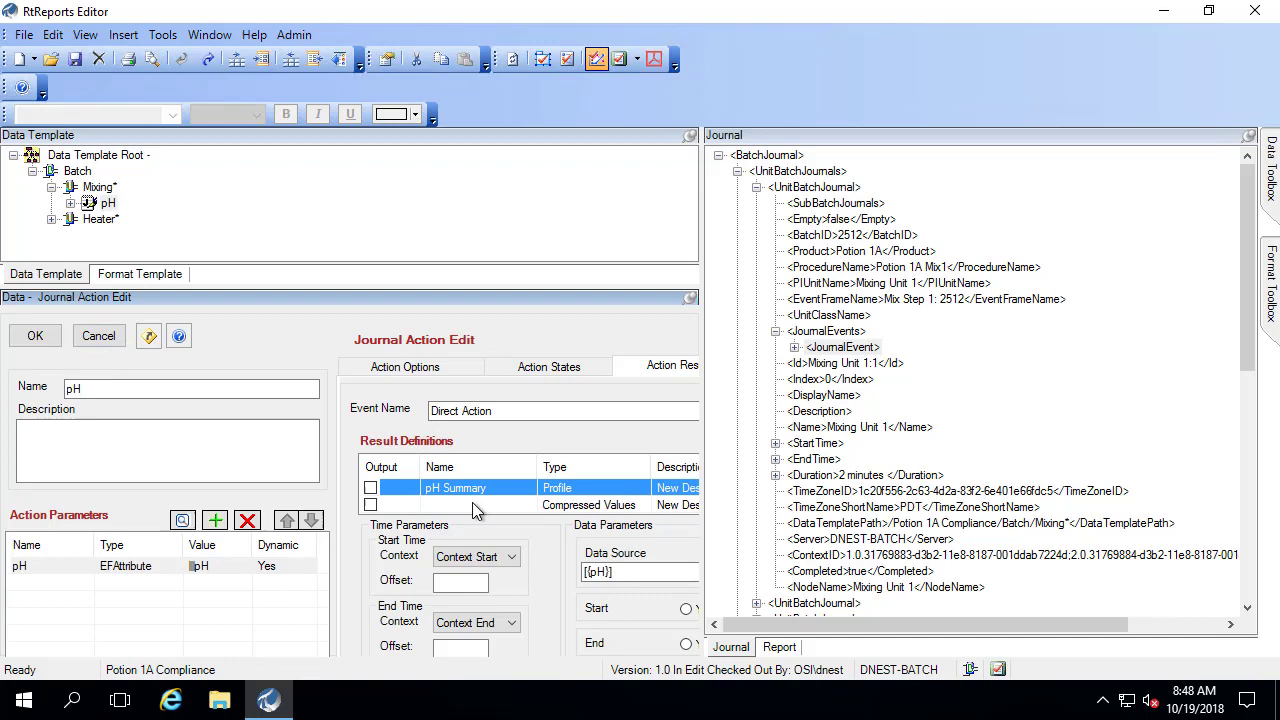
pyautogui.click(479, 505)
pyautogui.write('pH')
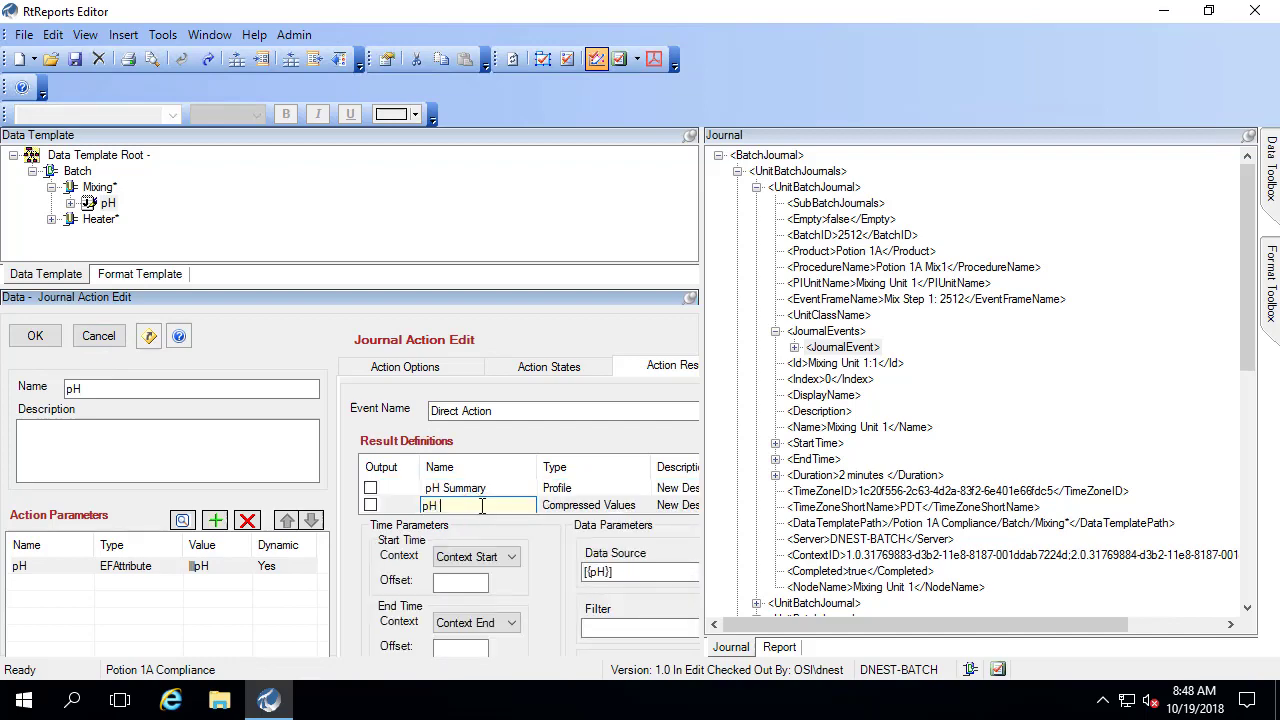
pyautogui.write(' Compressed')
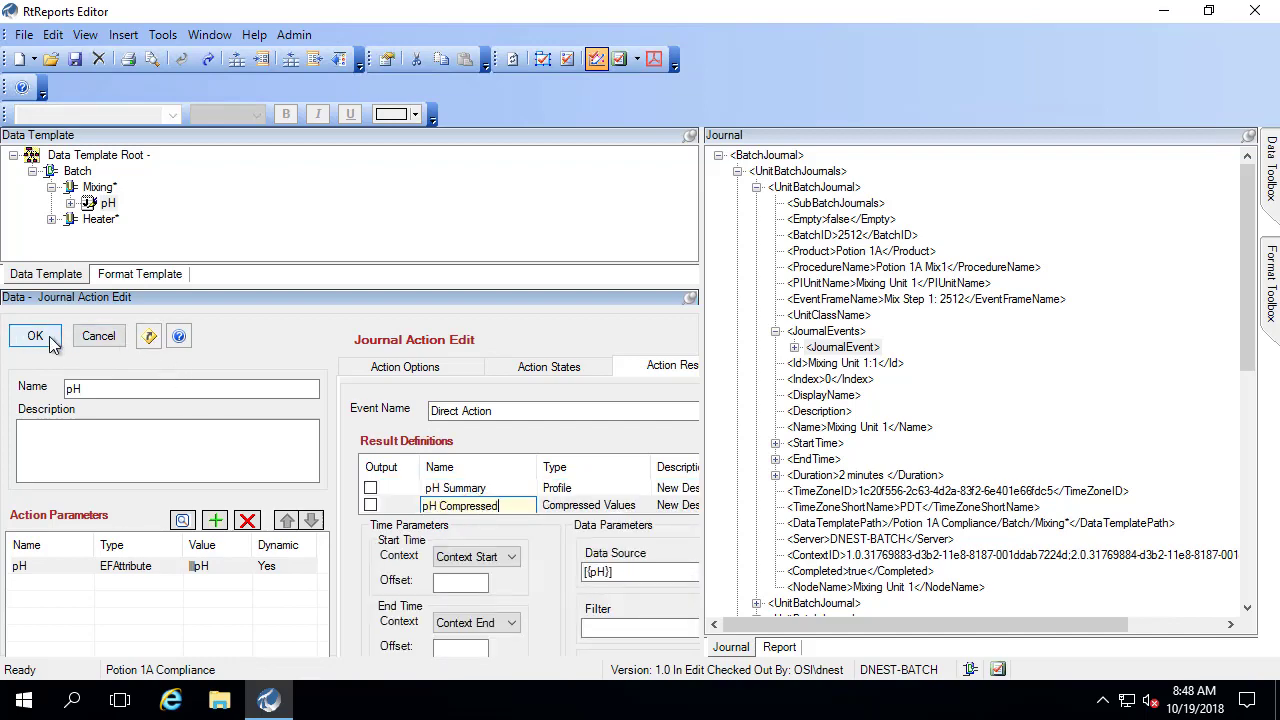
pyautogui.click(35, 336)
pyautogui.click(85, 35)
pyautogui.click(60, 58)
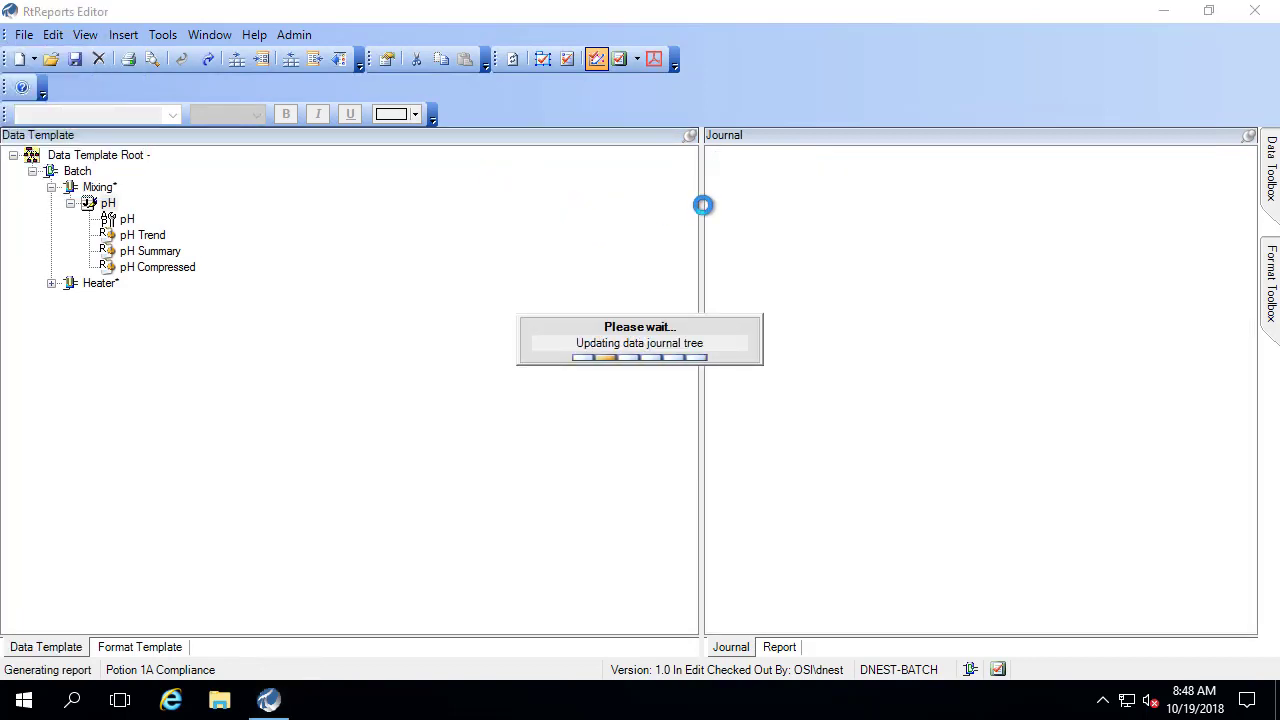
# - Expand the Mixing Unit 1 batch journal down to its JournalEvent named pH
pyautogui.click(100, 187)
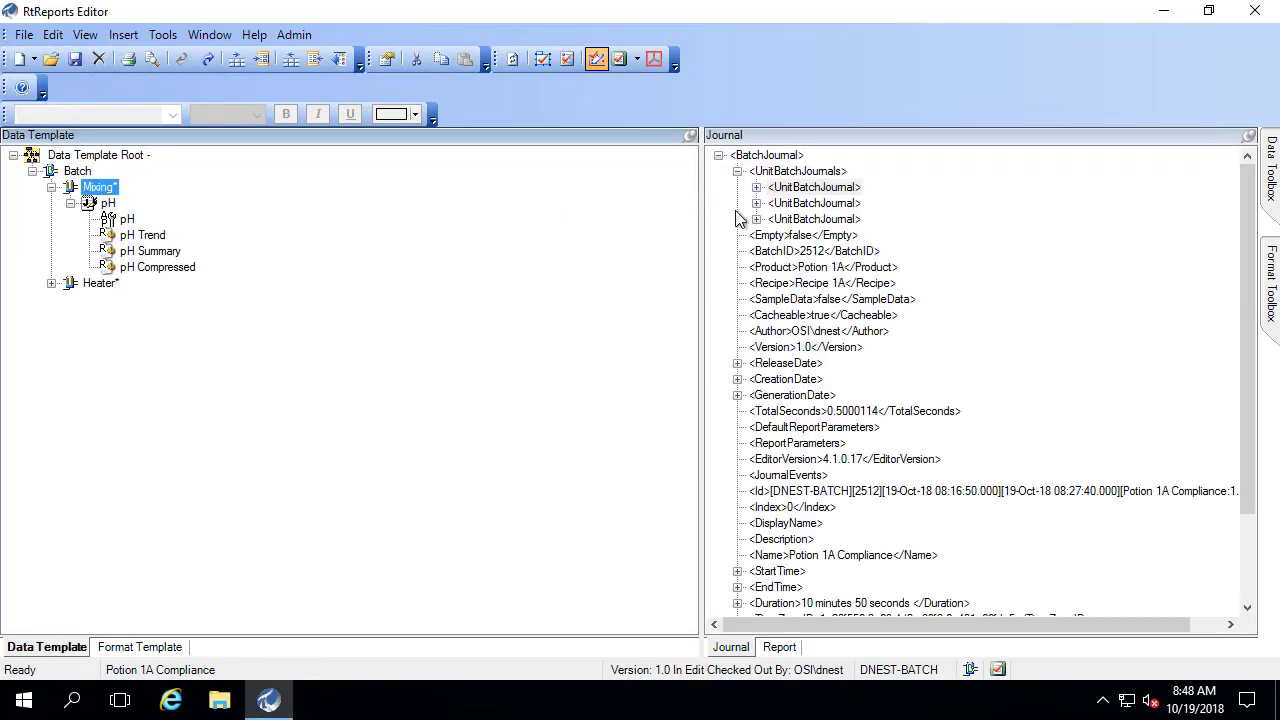
pyautogui.click(718, 155)
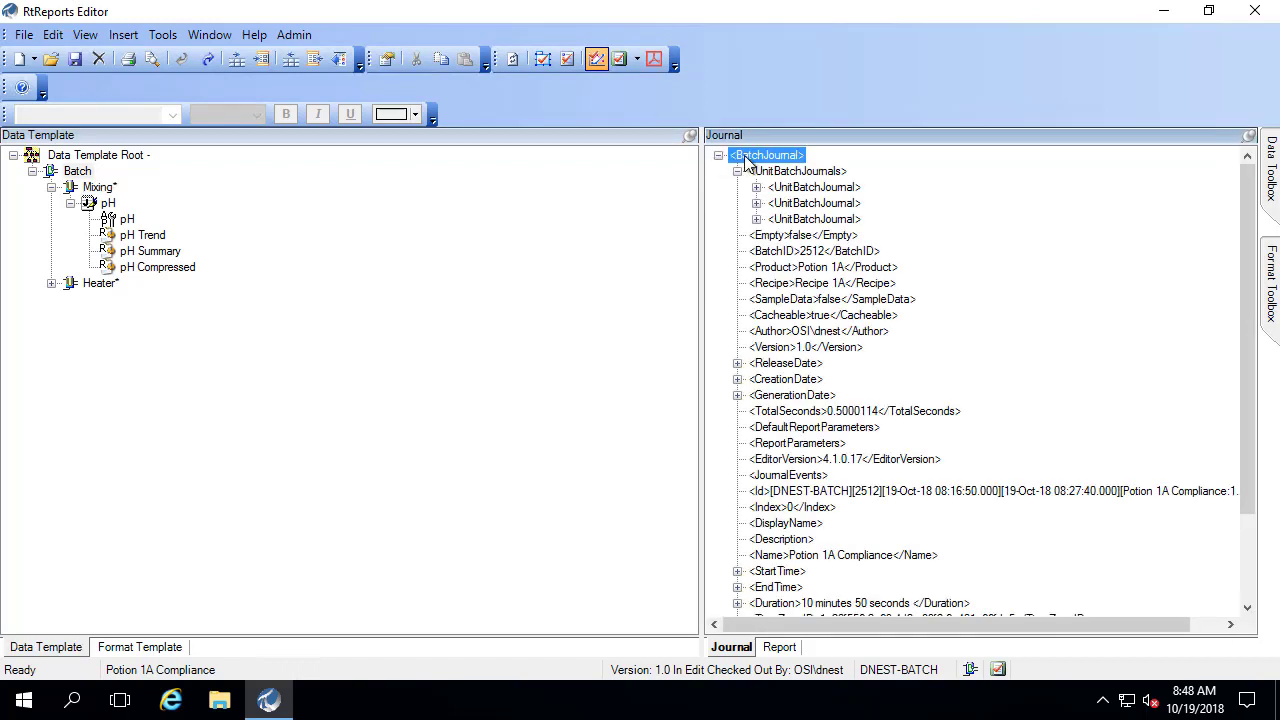
pyautogui.click(775, 171)
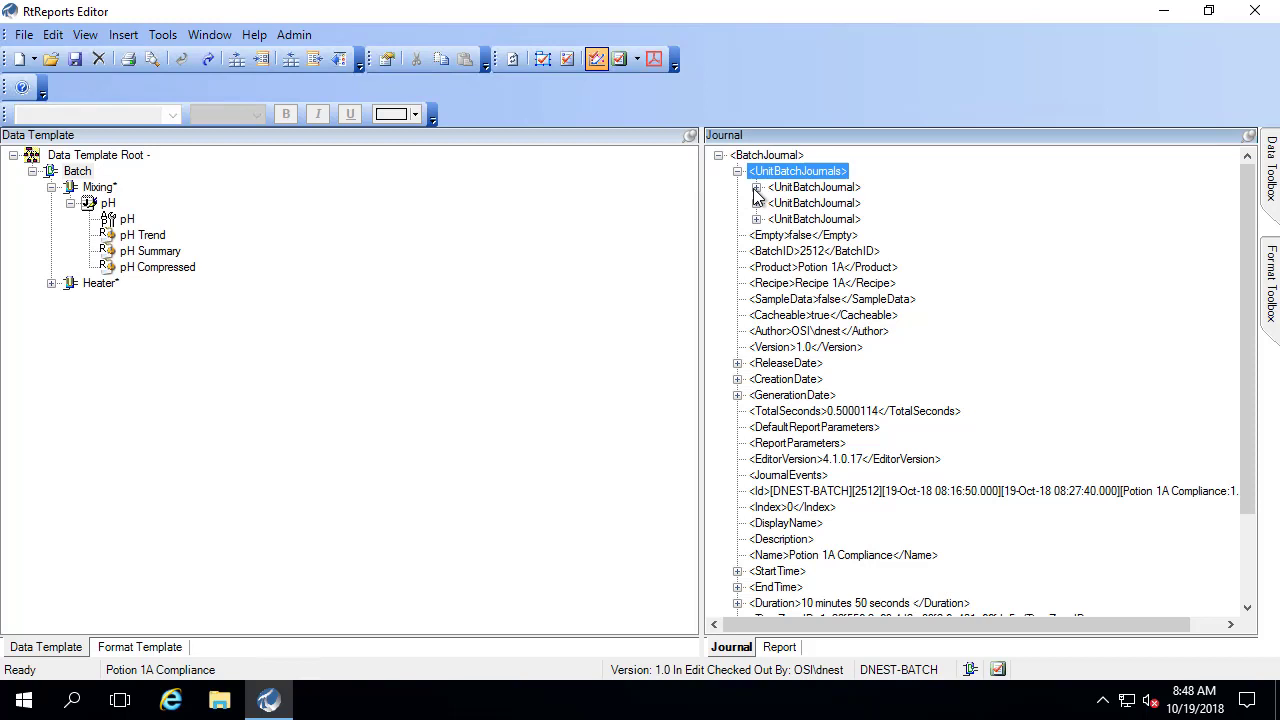
pyautogui.click(757, 188)
pyautogui.click(850, 284)
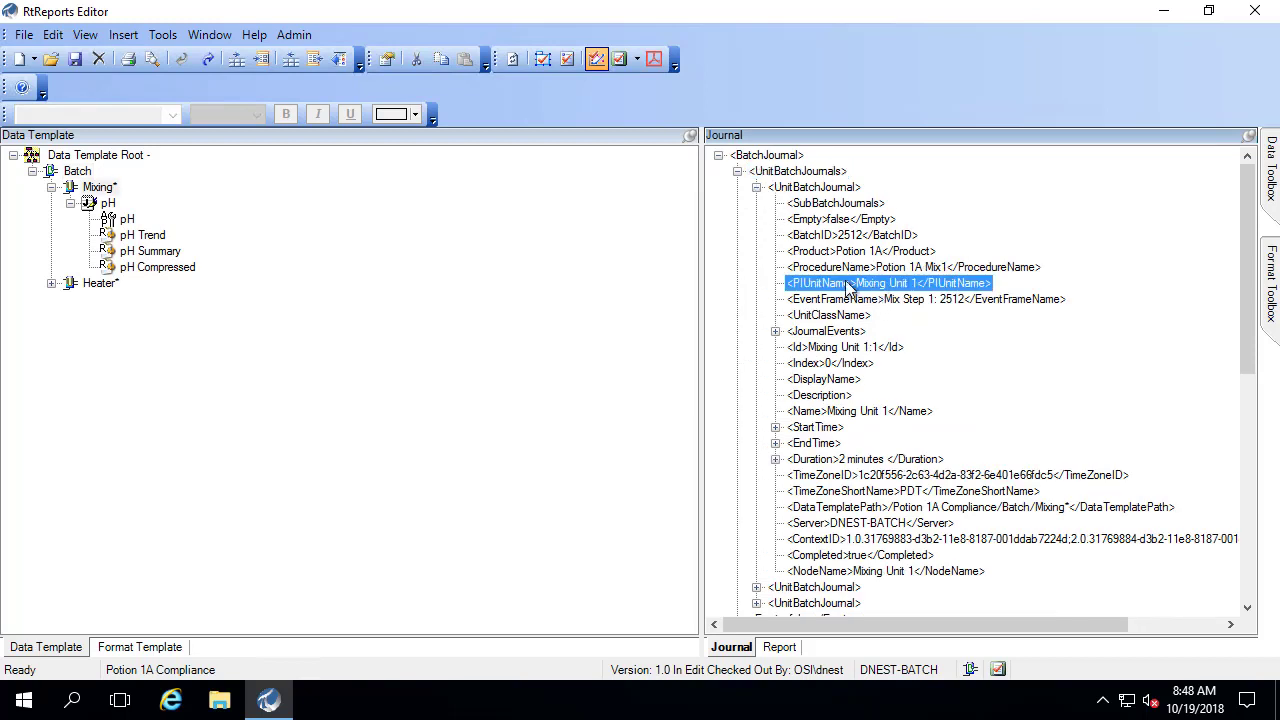
pyautogui.click(816, 333)
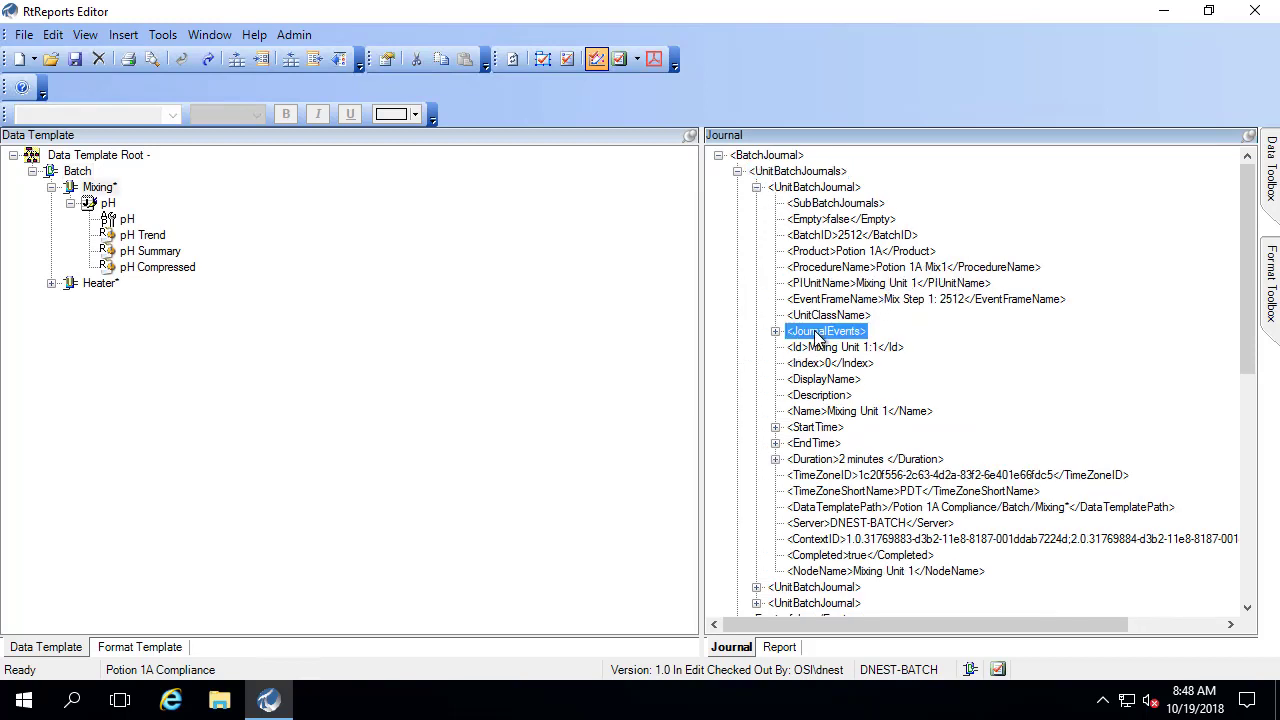
pyautogui.click(775, 331)
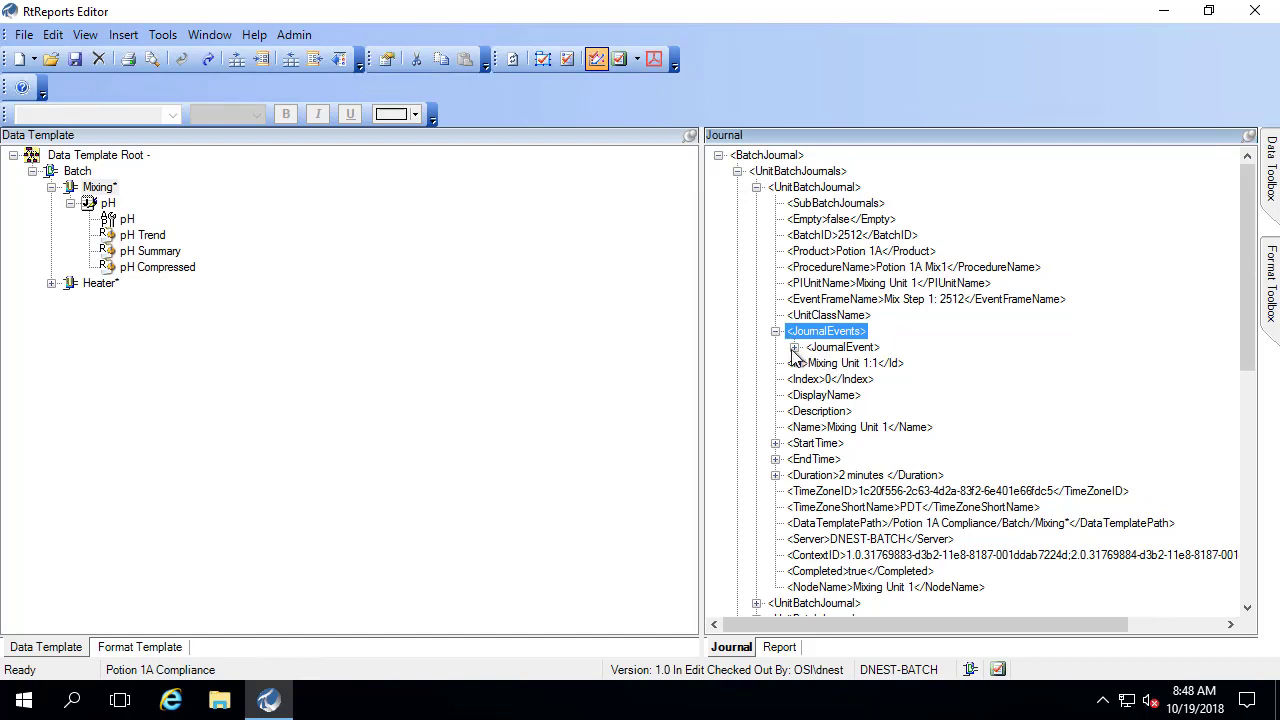
pyautogui.click(794, 348)
pyautogui.click(794, 348)
pyautogui.click(866, 365)
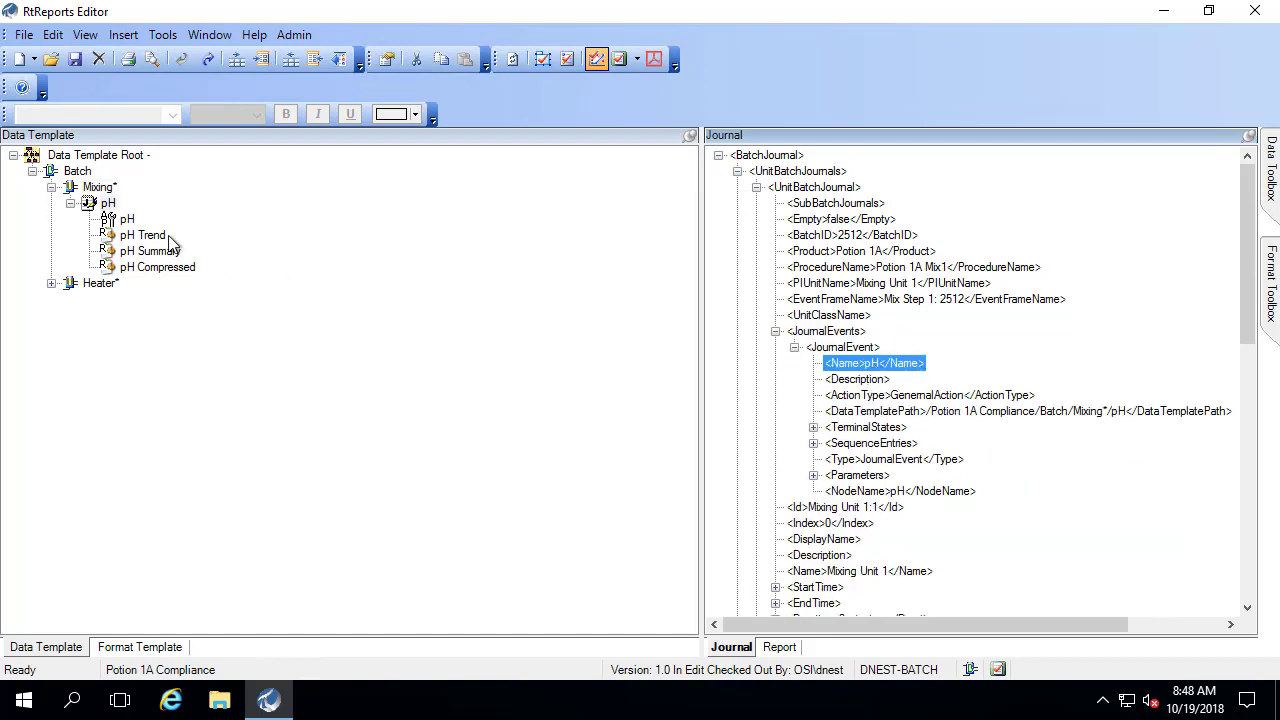
# - Expand the pH event's TerminalStates and first JournalEntry to list its three Results
pyautogui.click(107, 204)
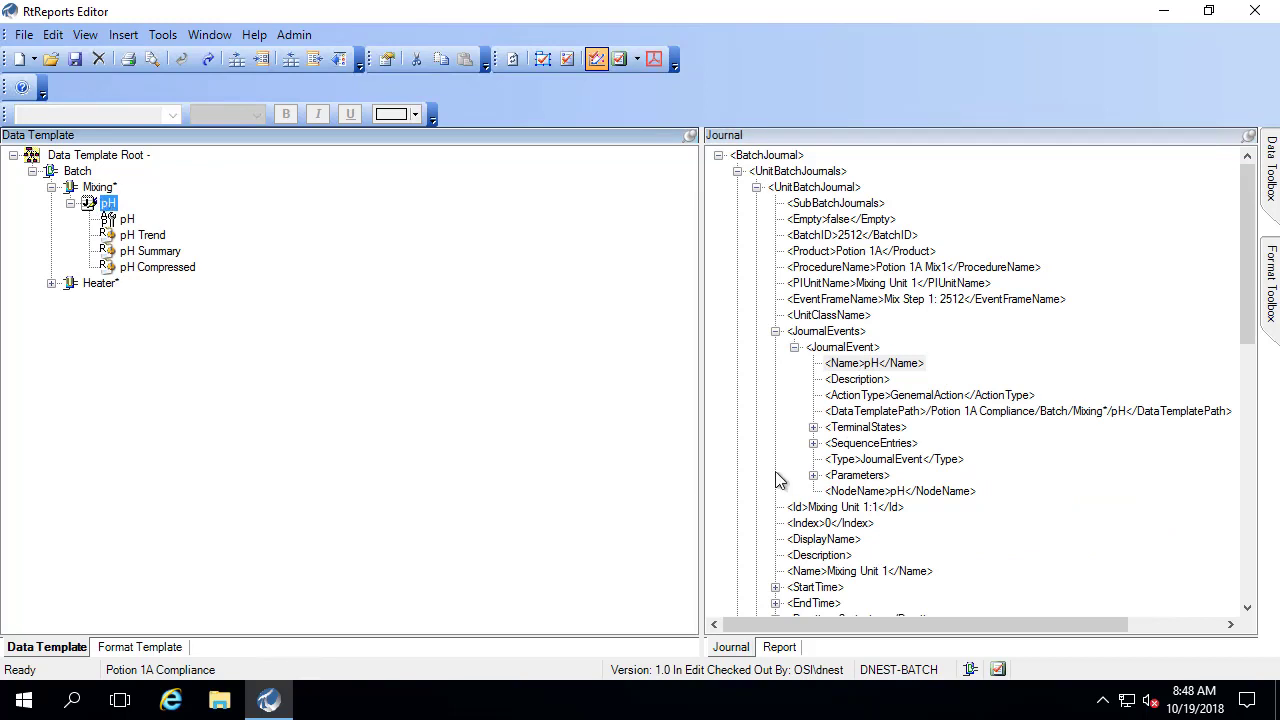
pyautogui.click(813, 428)
pyautogui.click(832, 444)
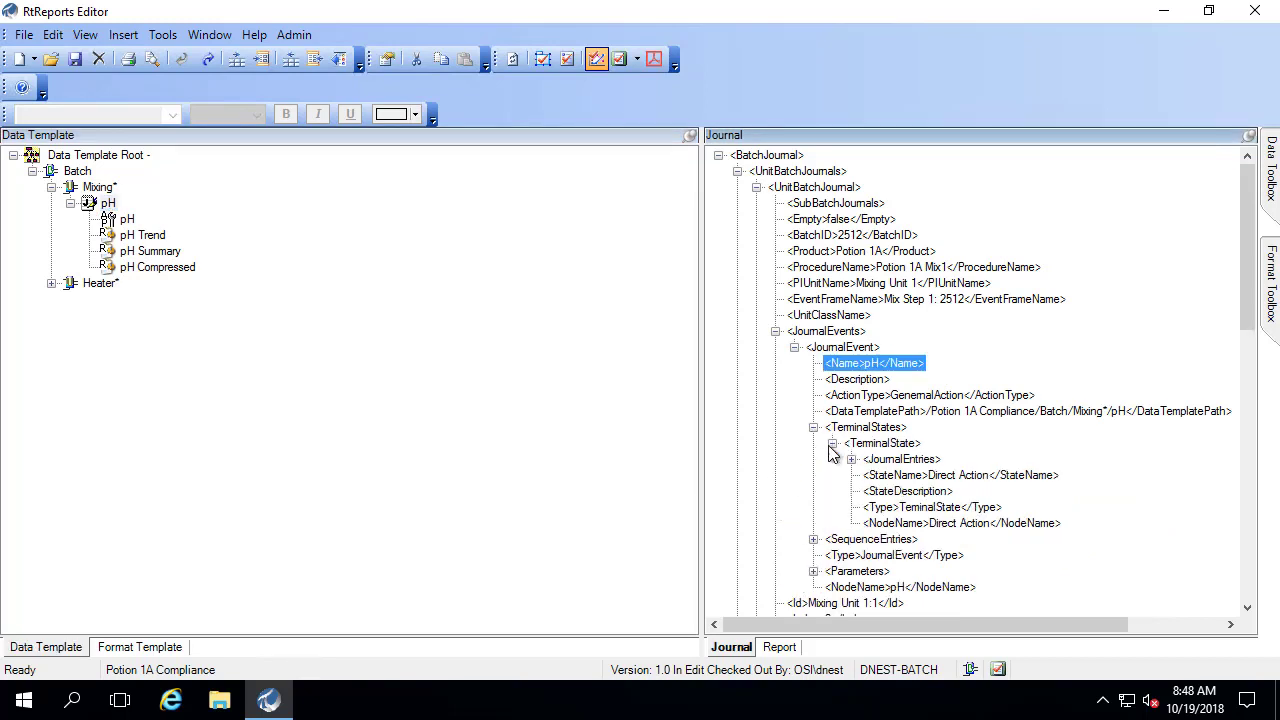
pyautogui.click(851, 459)
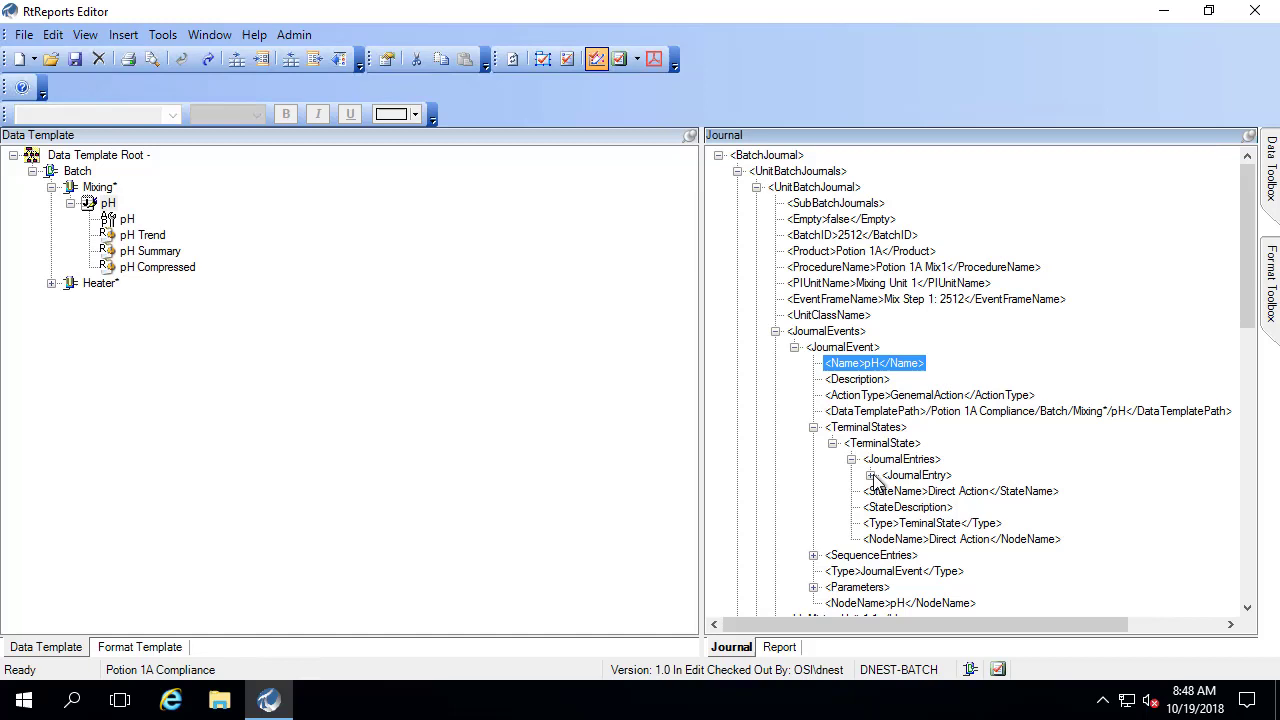
pyautogui.click(870, 476)
pyautogui.click(869, 475)
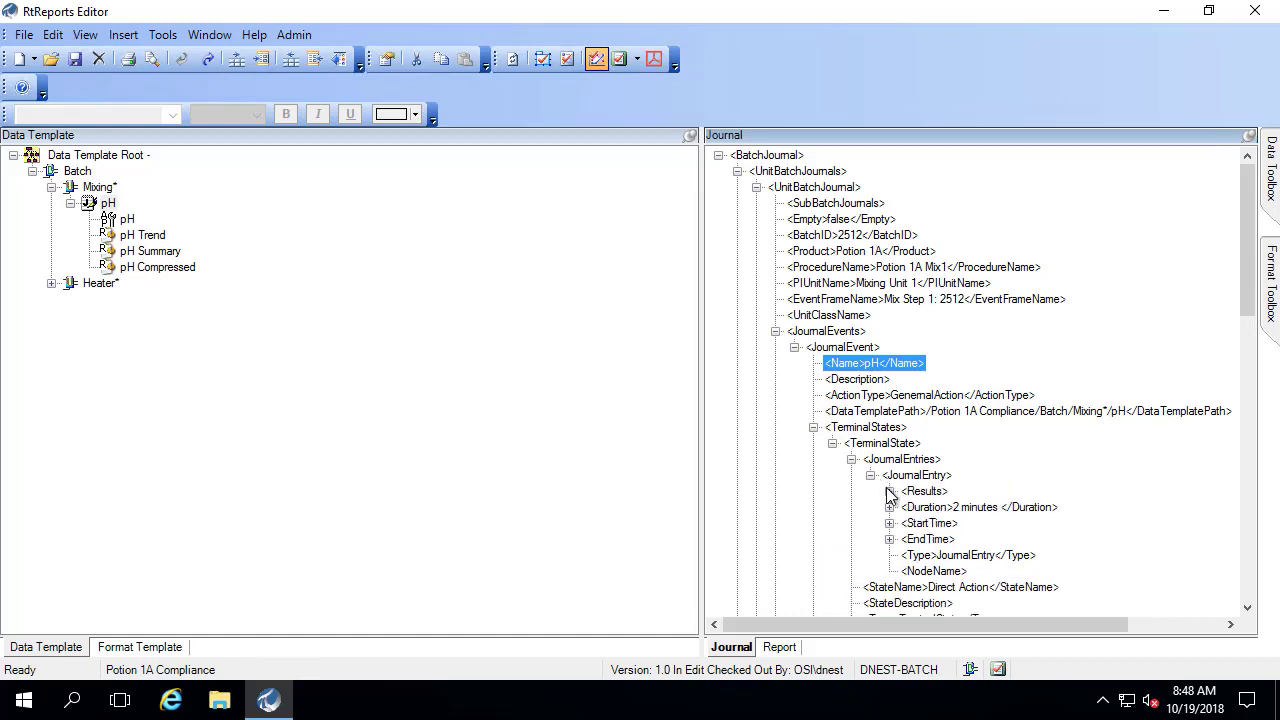
pyautogui.click(889, 491)
pyautogui.click(940, 523)
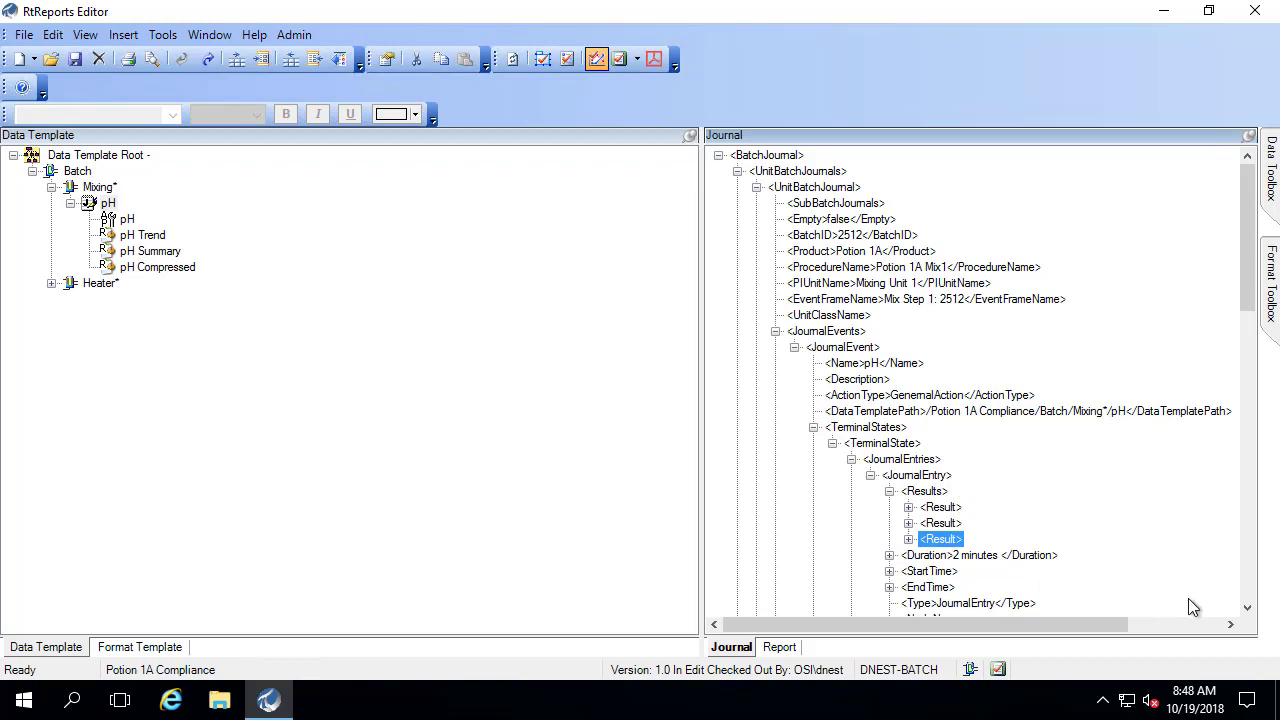
pyautogui.click(1247, 608)
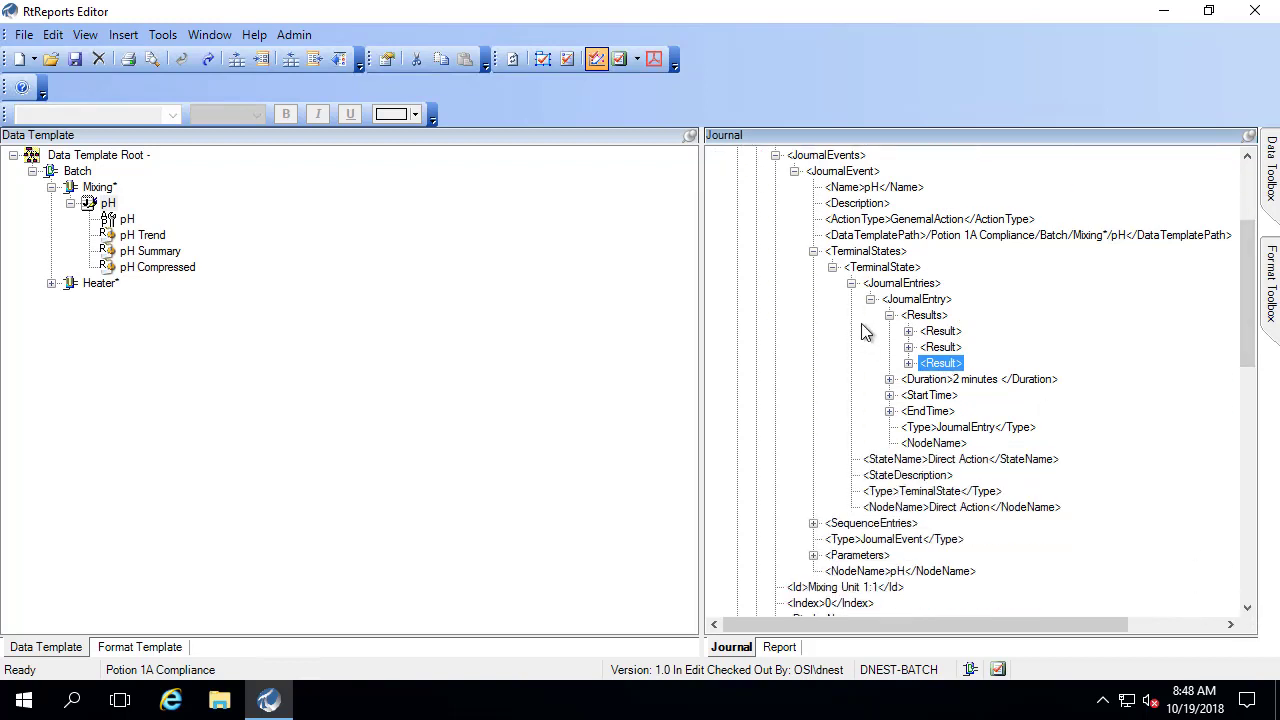
# - Open the pH Trend, pH Summary and pH Compressed results, expanding pH Compressed's trace set
pyautogui.click(909, 331)
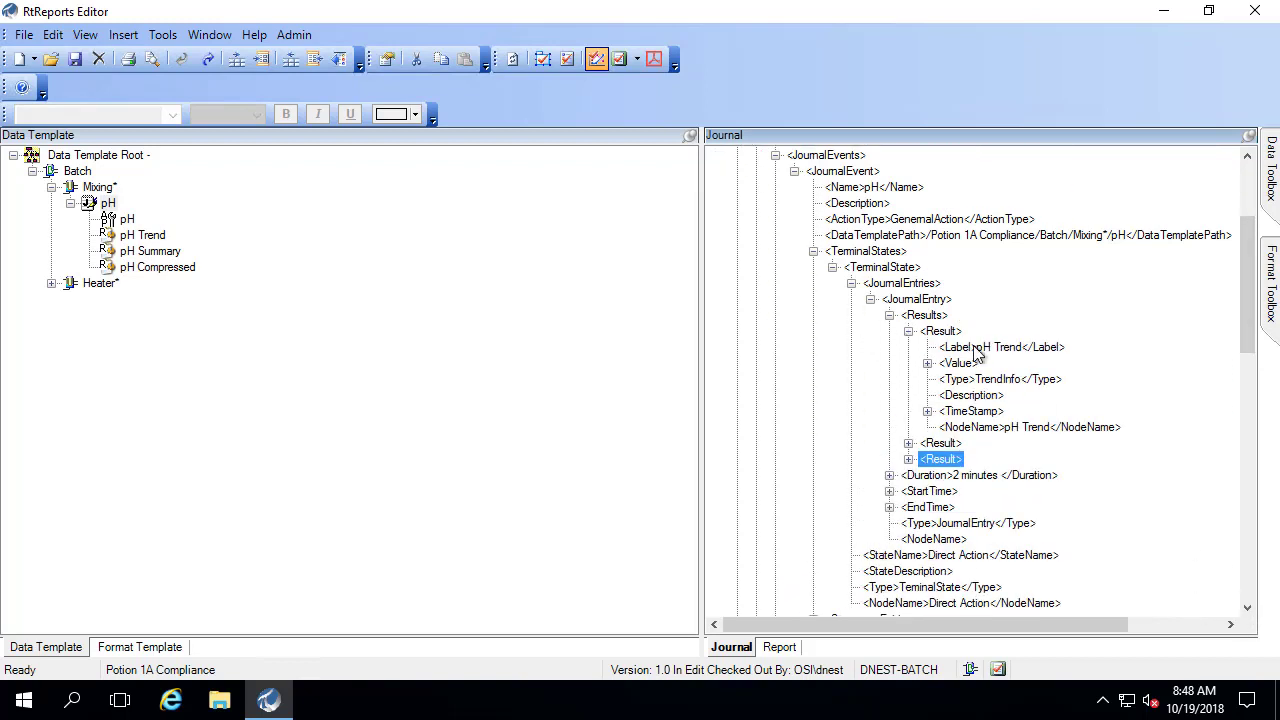
pyautogui.click(152, 237)
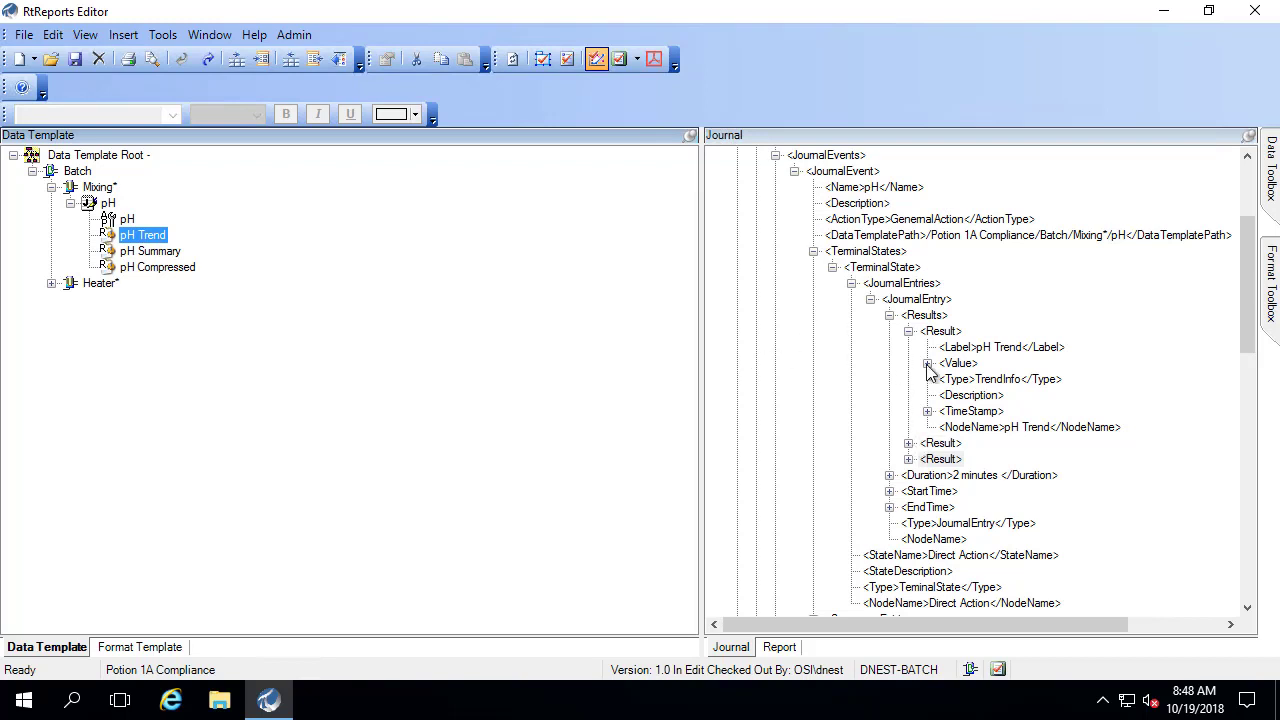
pyautogui.click(909, 331)
pyautogui.moveTo(998, 365); pyautogui.dragTo(150, 251)
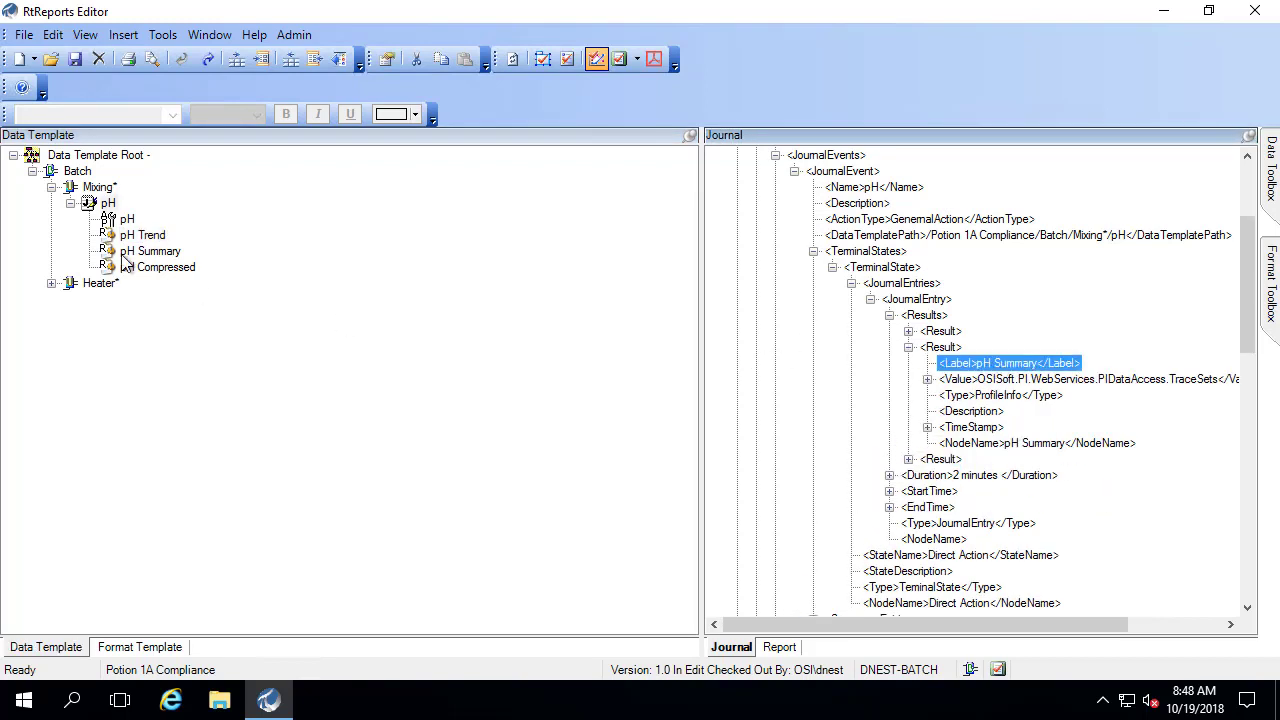
pyautogui.click(908, 347)
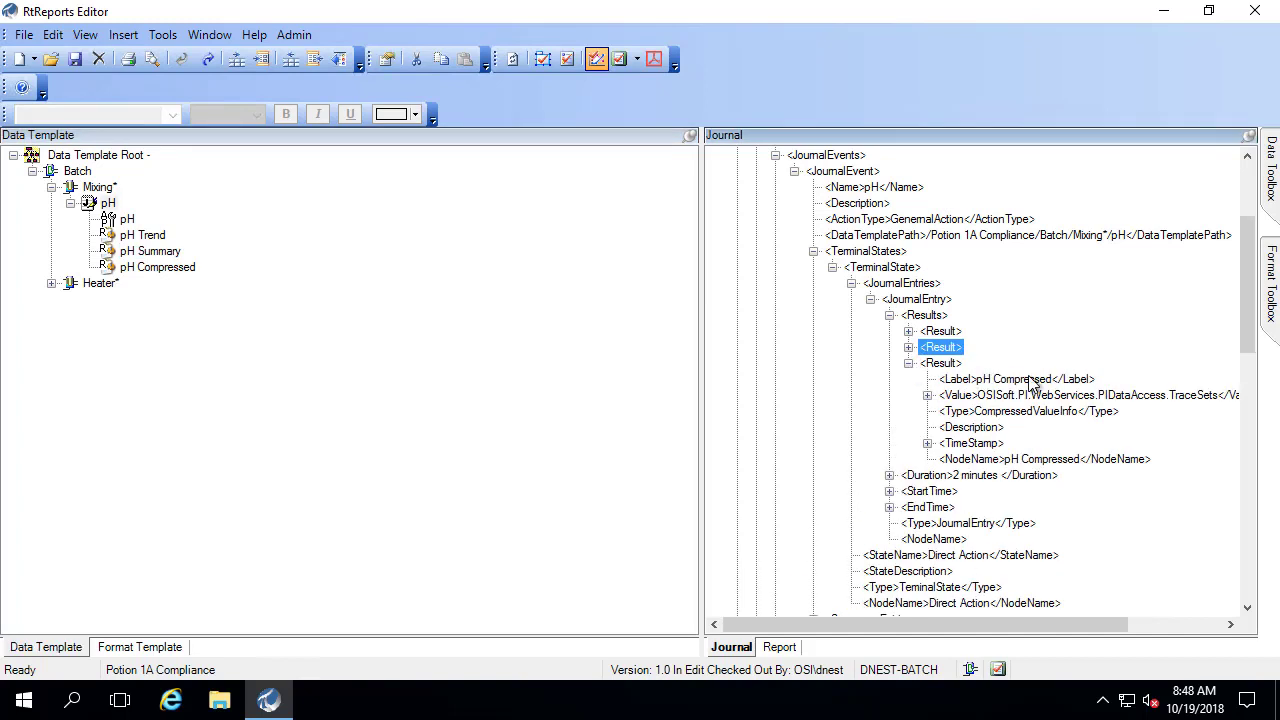
pyautogui.click(1030, 381)
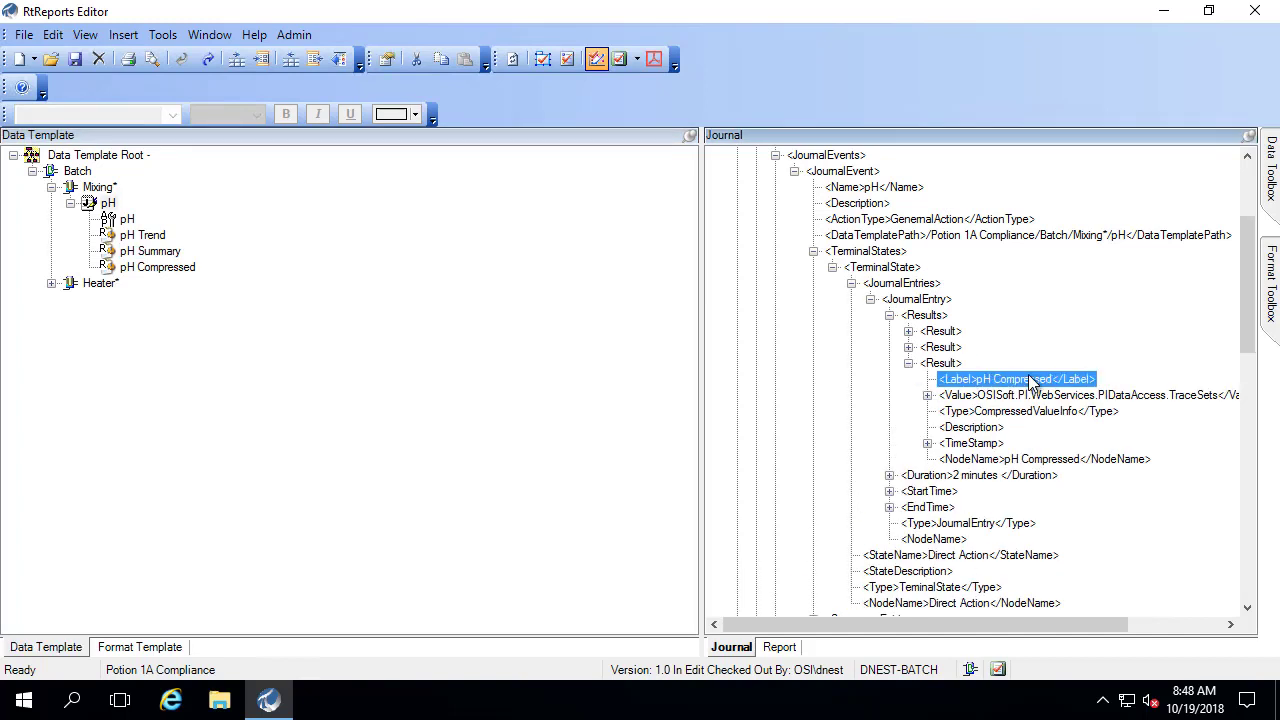
pyautogui.click(927, 395)
pyautogui.scroll(-2, 968, 462)
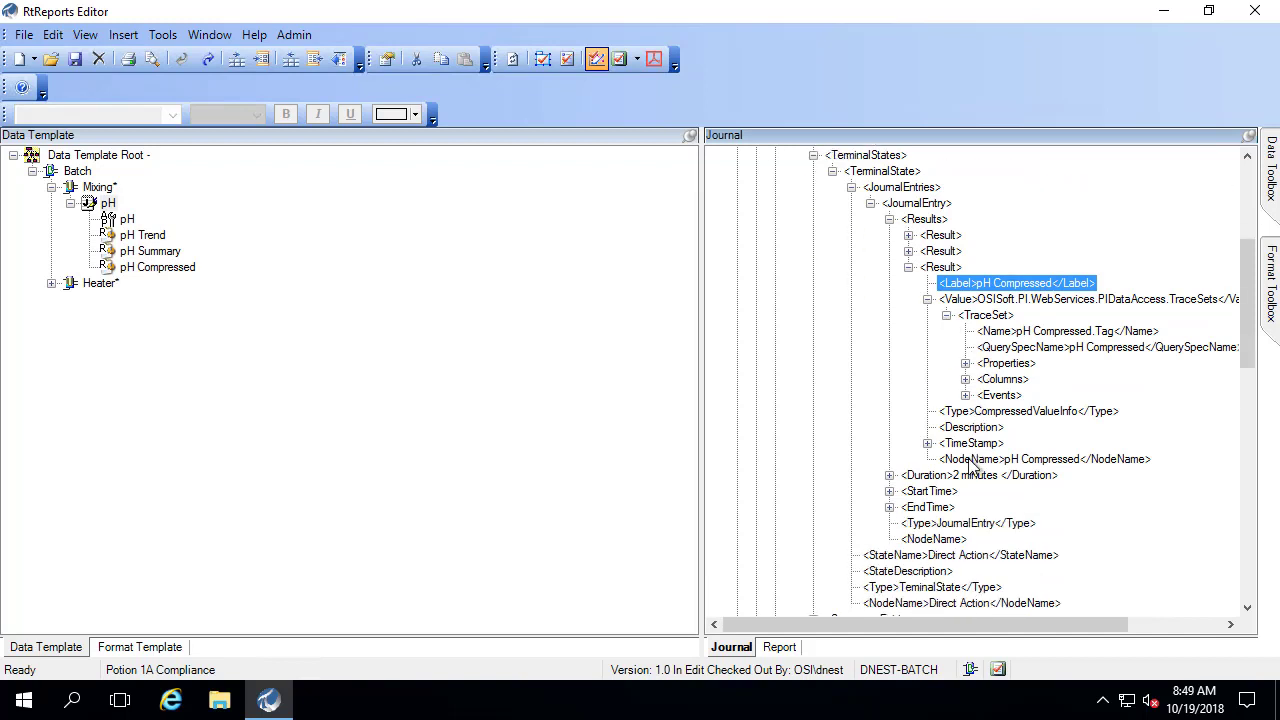
# - Expand the trace set's Columns and inspect the Value and Time column definitions
pyautogui.click(966, 379)
pyautogui.click(985, 395)
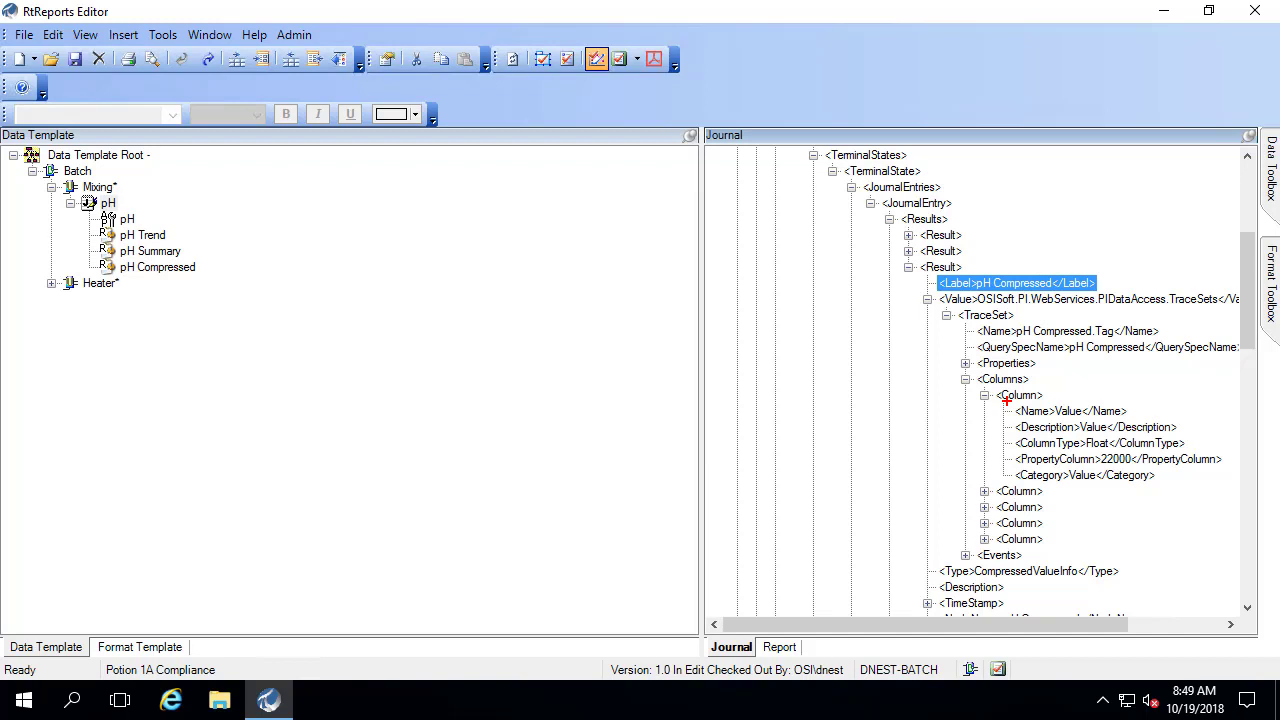
pyautogui.moveTo(1006, 400)
pyautogui.mouseDown()
pyautogui.moveTo(1100, 484)
pyautogui.moveTo(1228, 486)
pyautogui.mouseUp()
pyautogui.moveTo(1094, 450); pyautogui.dragTo(1140, 466)
pyautogui.click(984, 395)
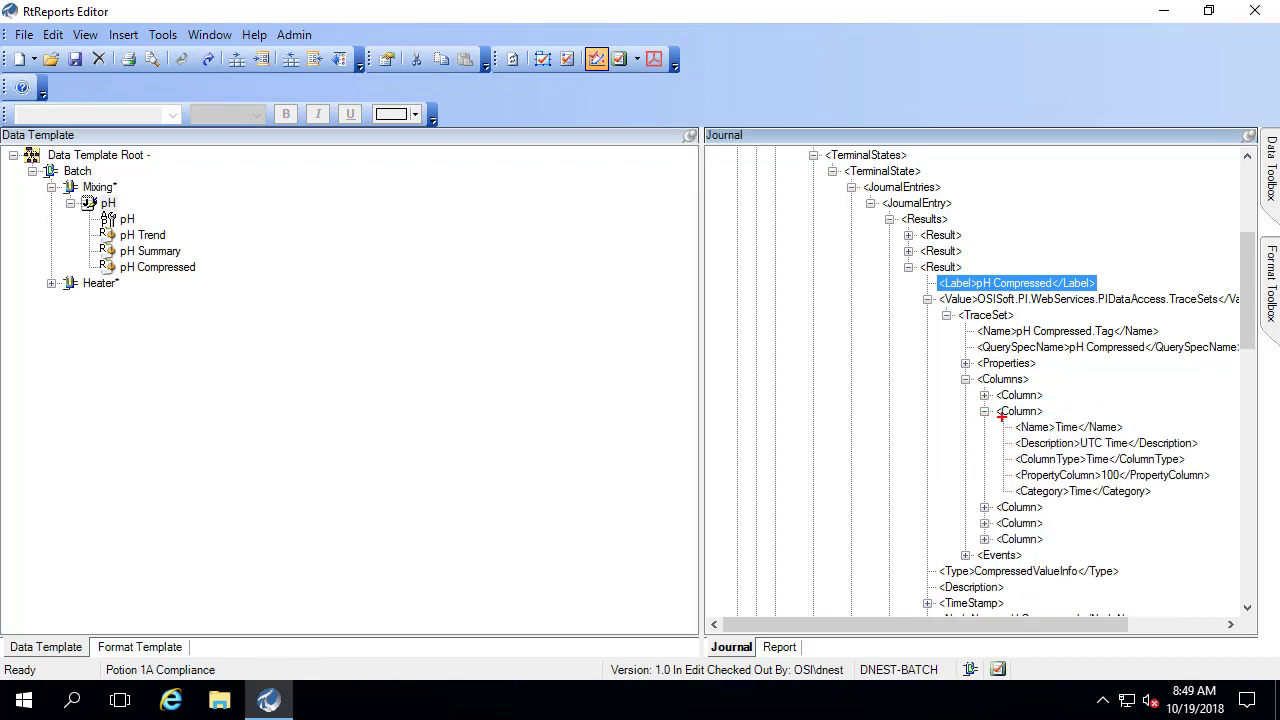
pyautogui.moveTo(1010, 435); pyautogui.dragTo(1204, 497)
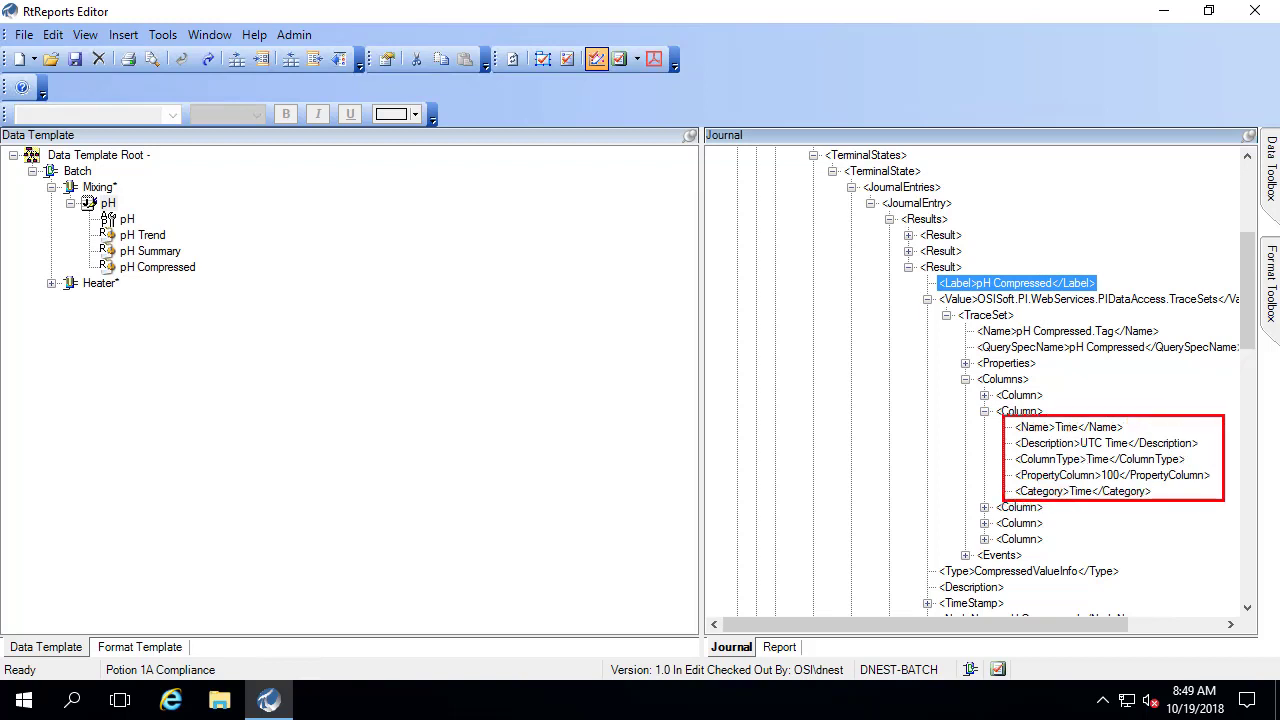
pyautogui.moveTo(1112, 478); pyautogui.dragTo(1135, 484)
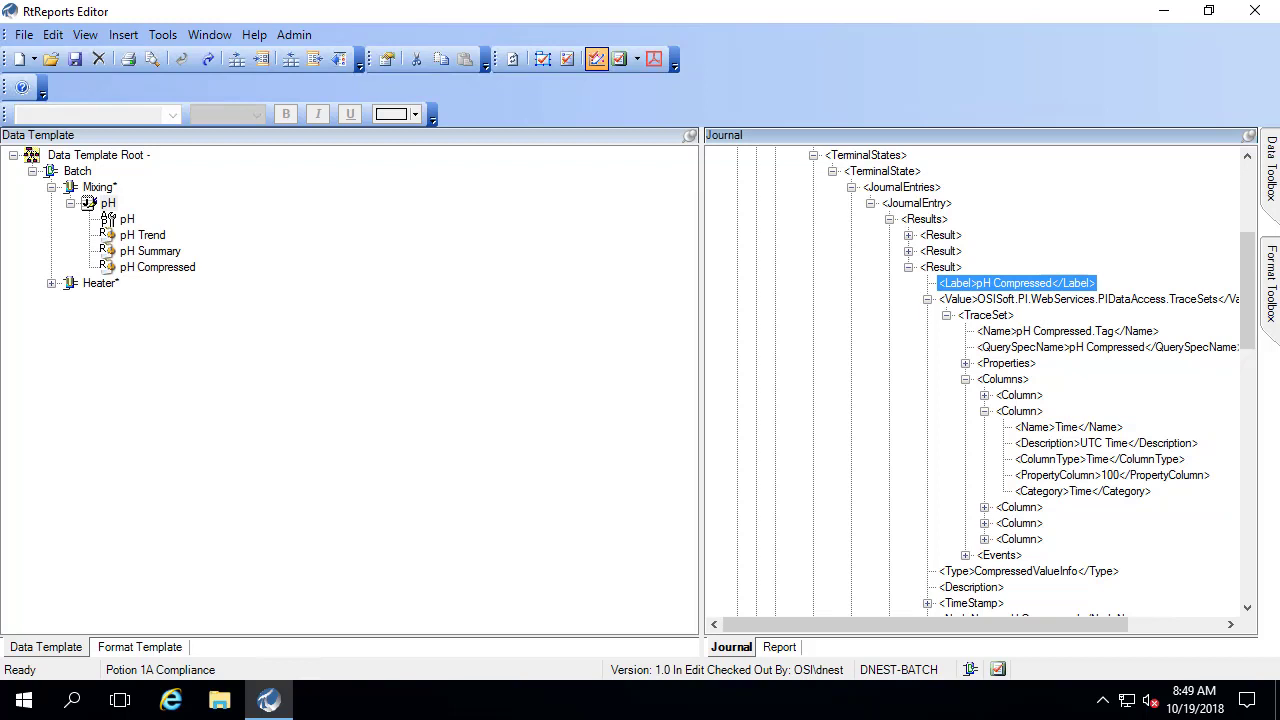
pyautogui.click(985, 411)
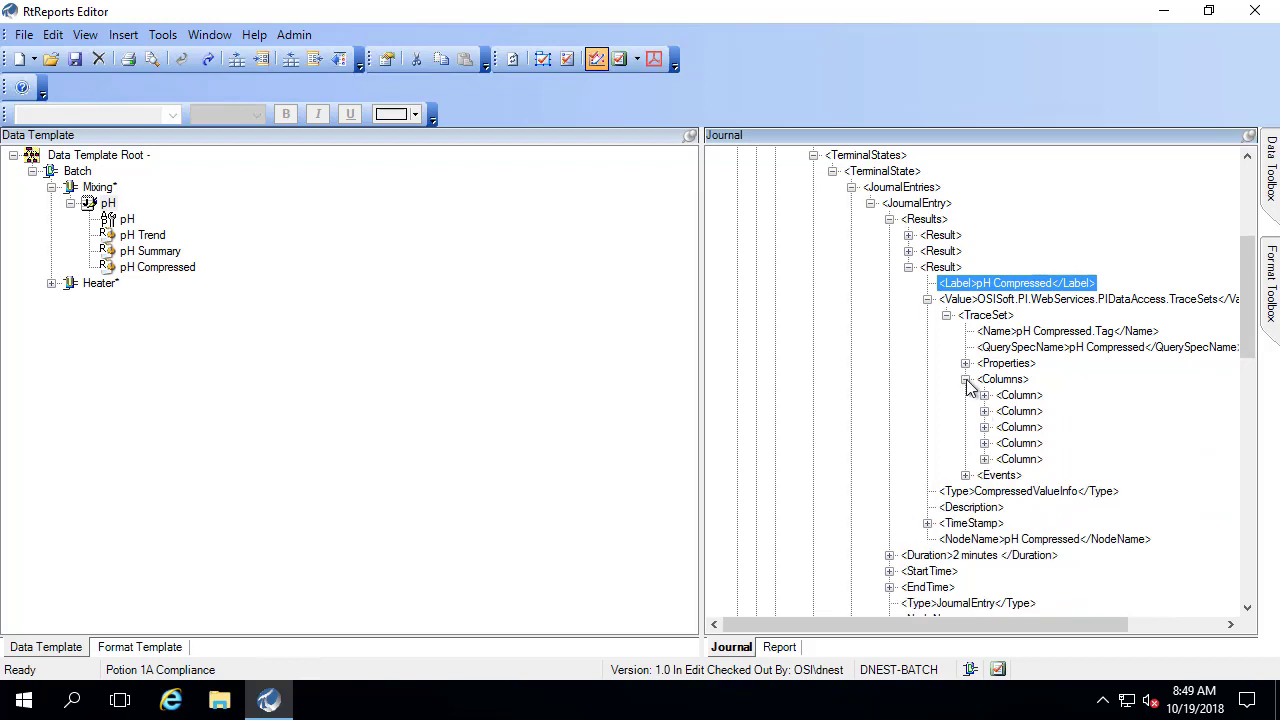
# - Expand the trace set's Events and inspect the first event's timestamp and value properties
pyautogui.click(965, 379)
pyautogui.click(965, 395)
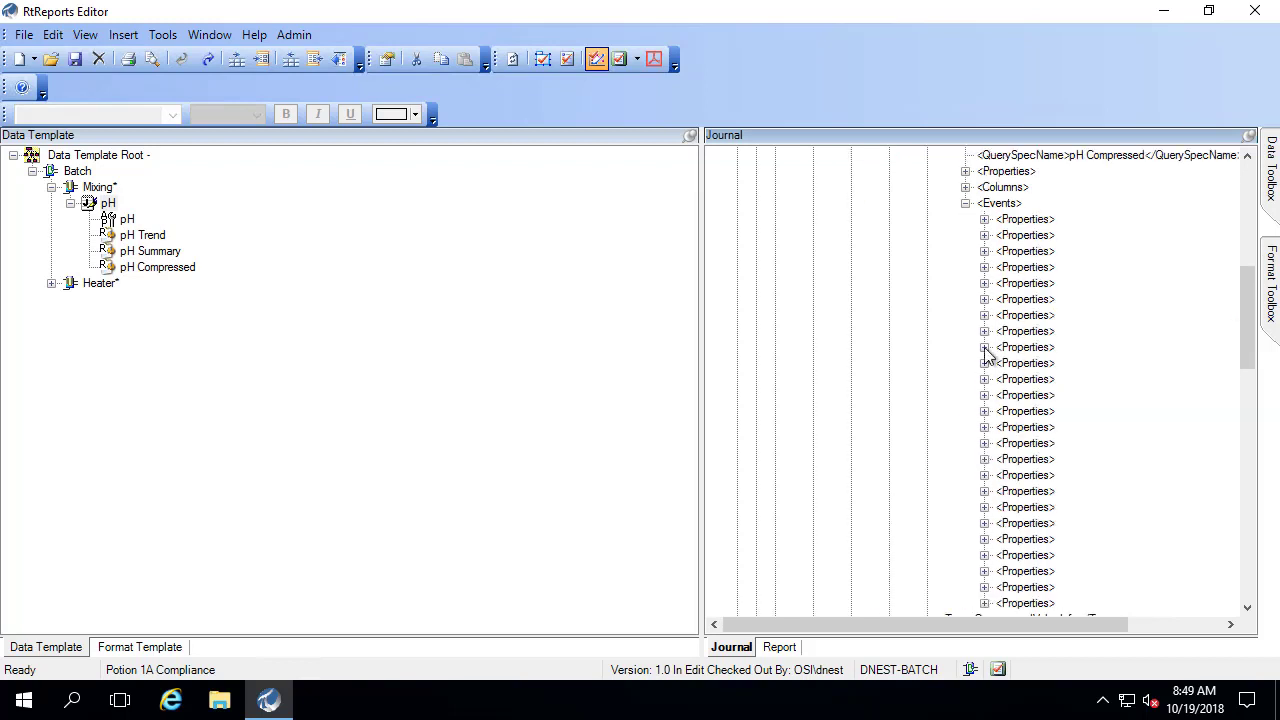
pyautogui.click(1012, 220)
pyautogui.click(1026, 237)
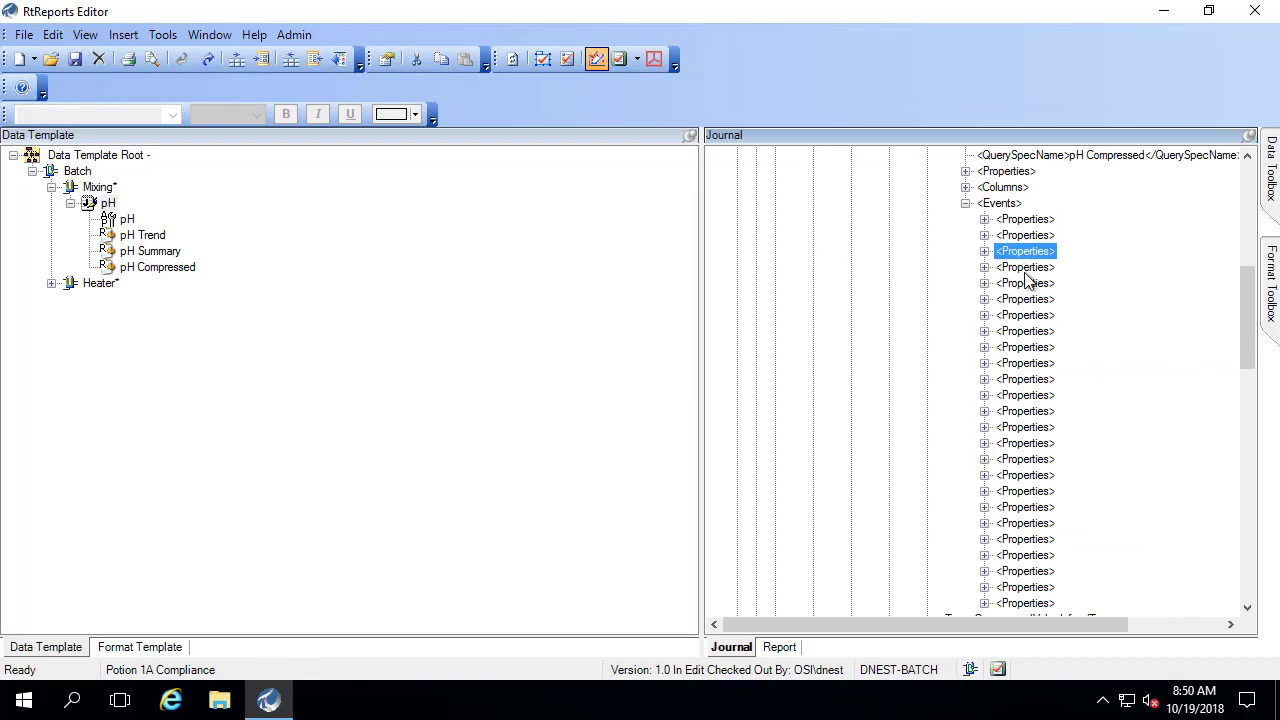
pyautogui.click(1025, 269)
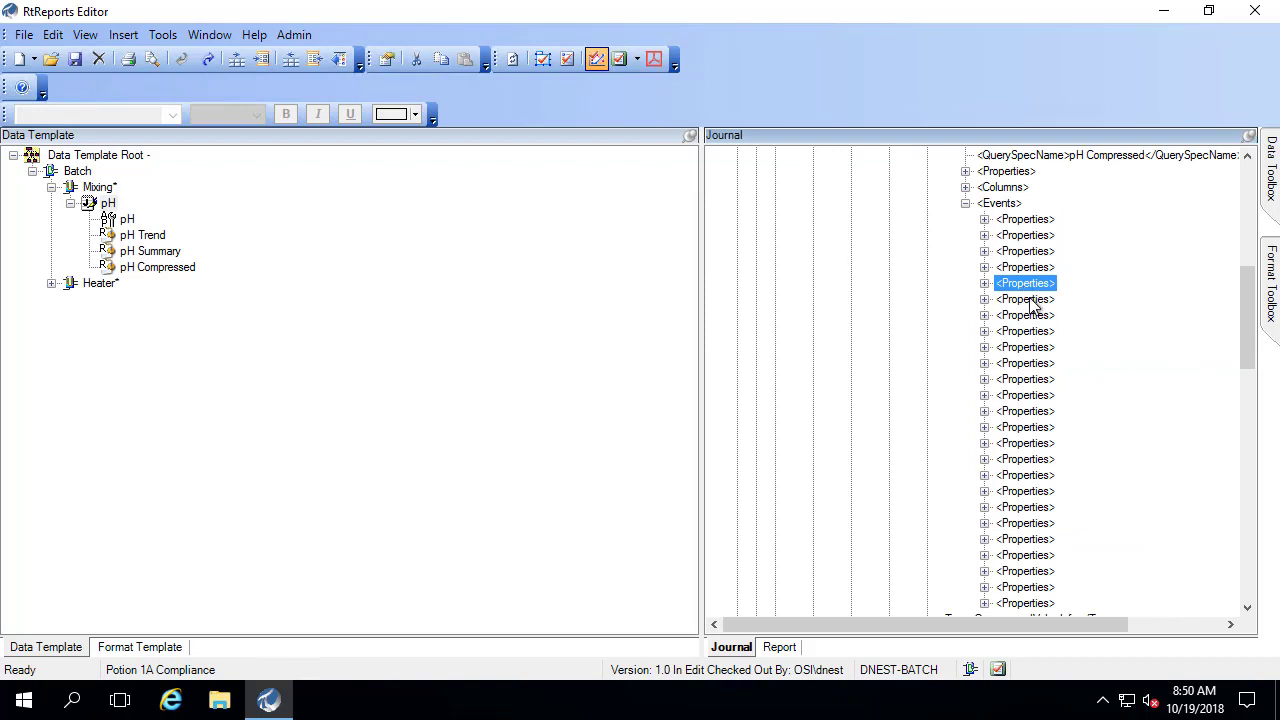
pyautogui.click(1032, 300)
pyautogui.click(984, 219)
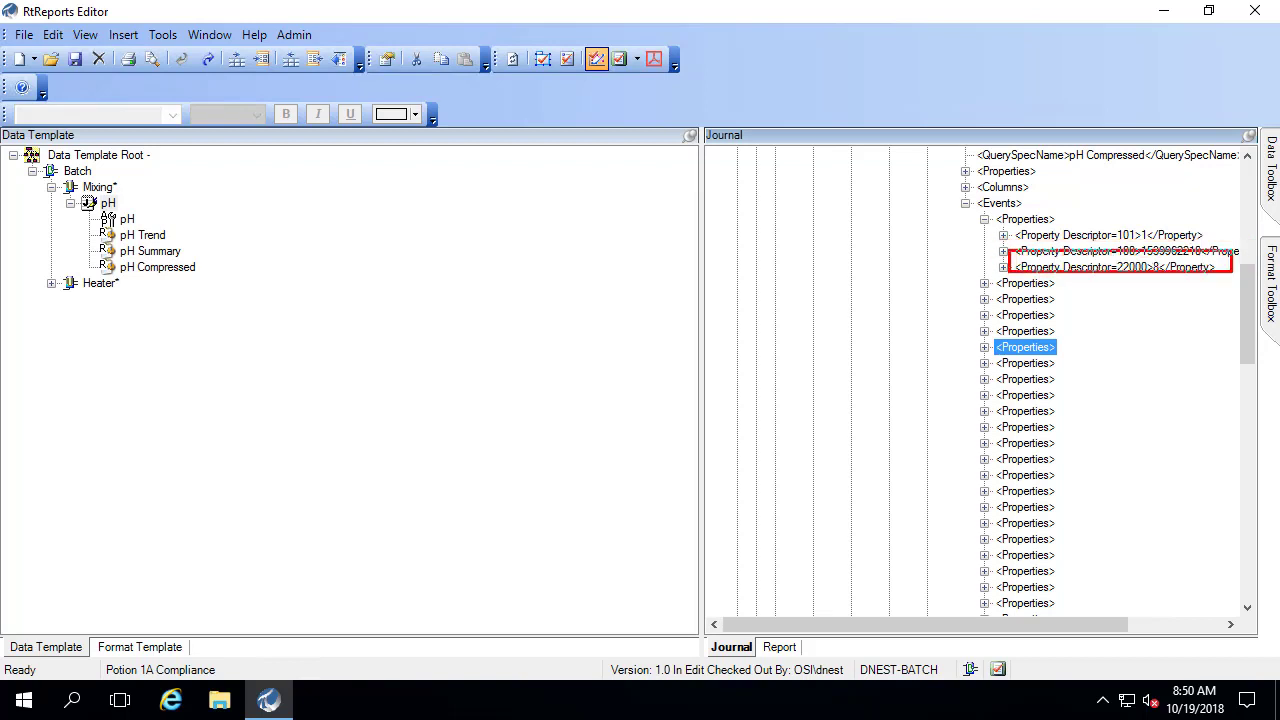
pyautogui.click(985, 220)
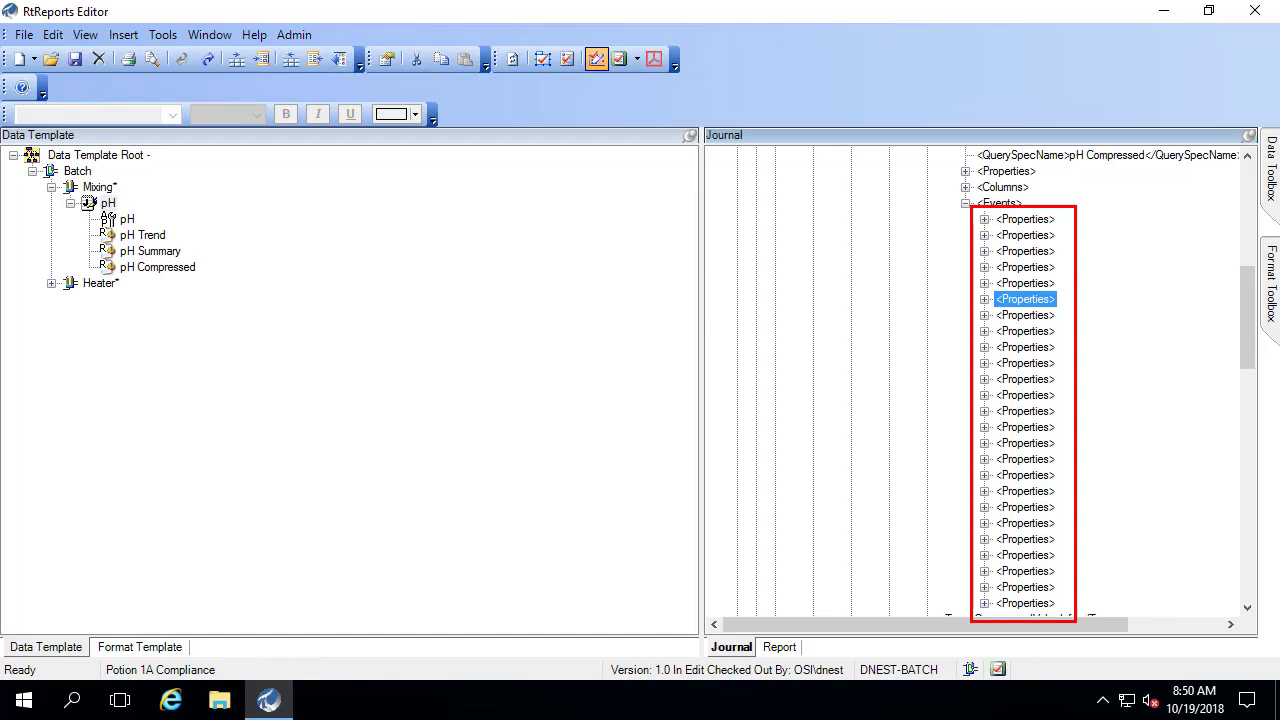
# - In the Format Template, expand Unit Information Iterated's first Entry and preview the pH Summary Data table
pyautogui.click(143, 647)
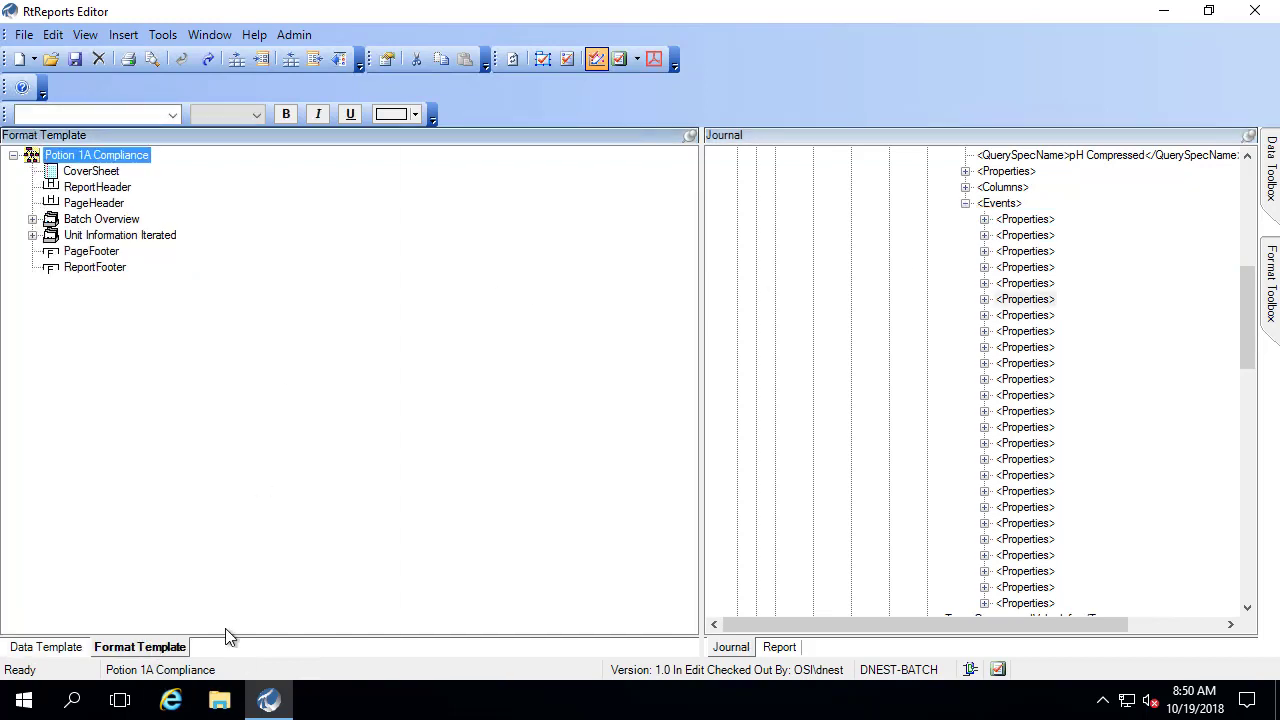
pyautogui.click(32, 236)
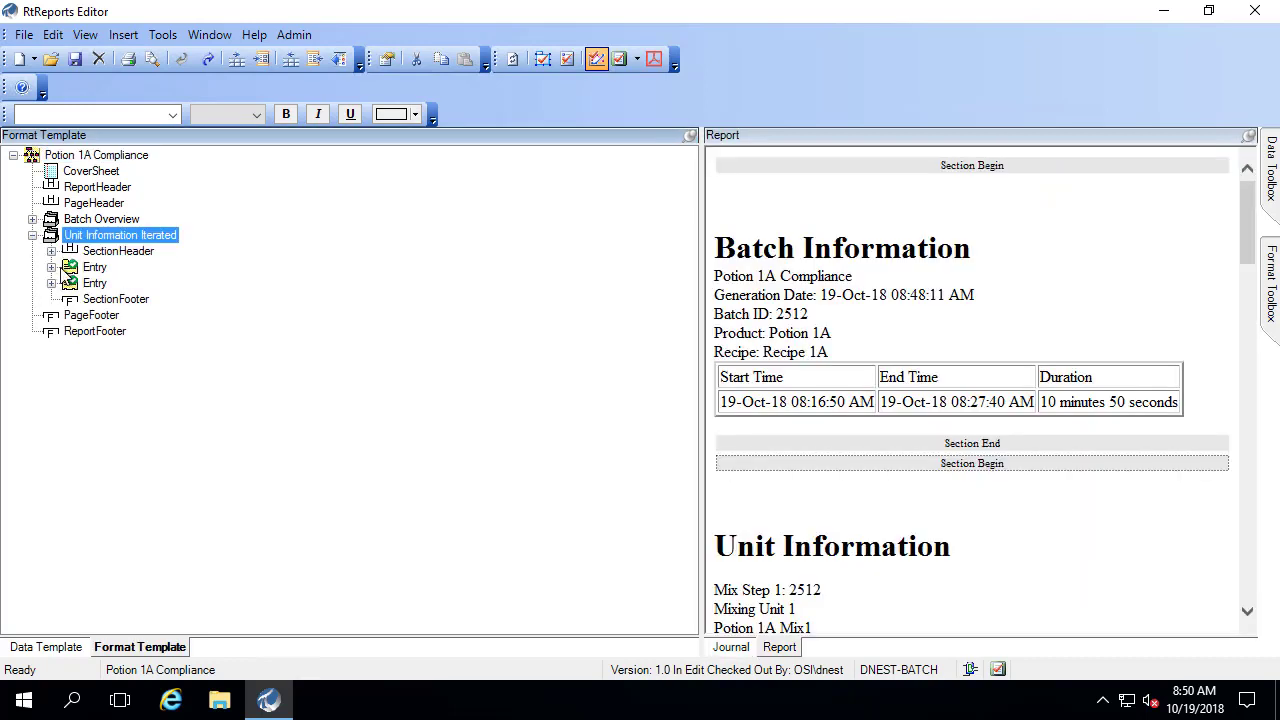
pyautogui.click(92, 268)
pyautogui.click(51, 267)
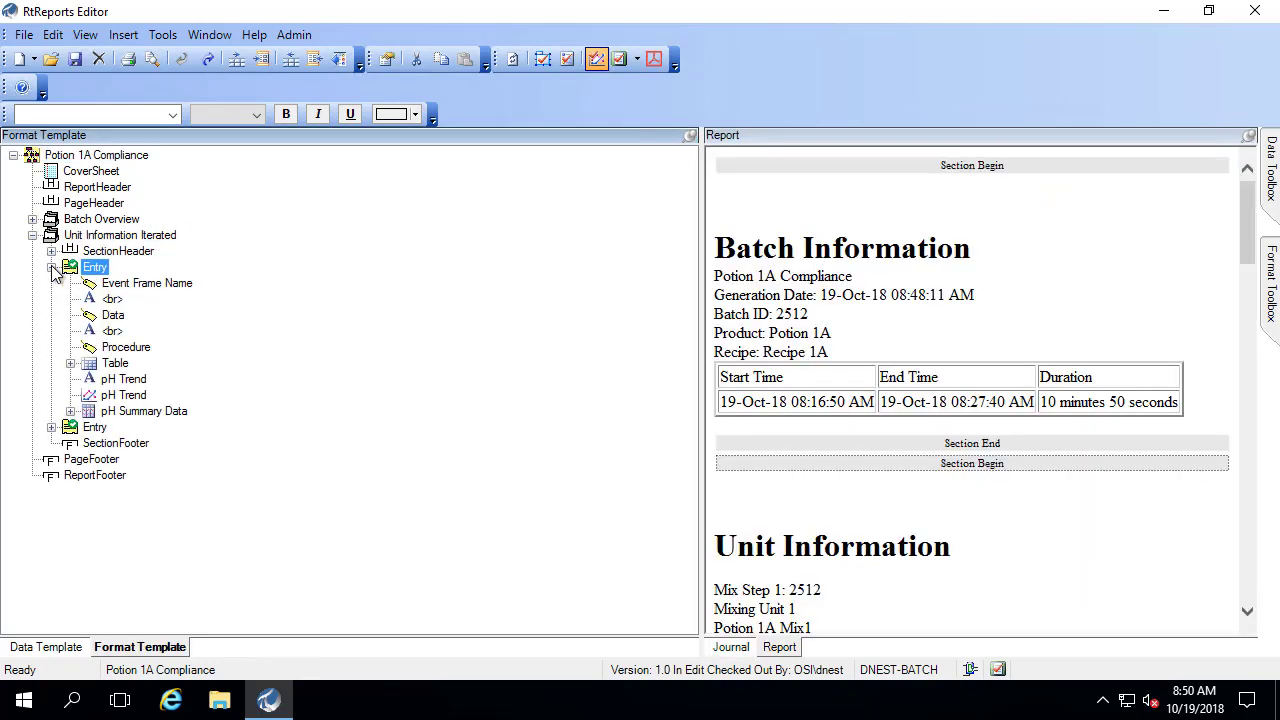
pyautogui.click(138, 416)
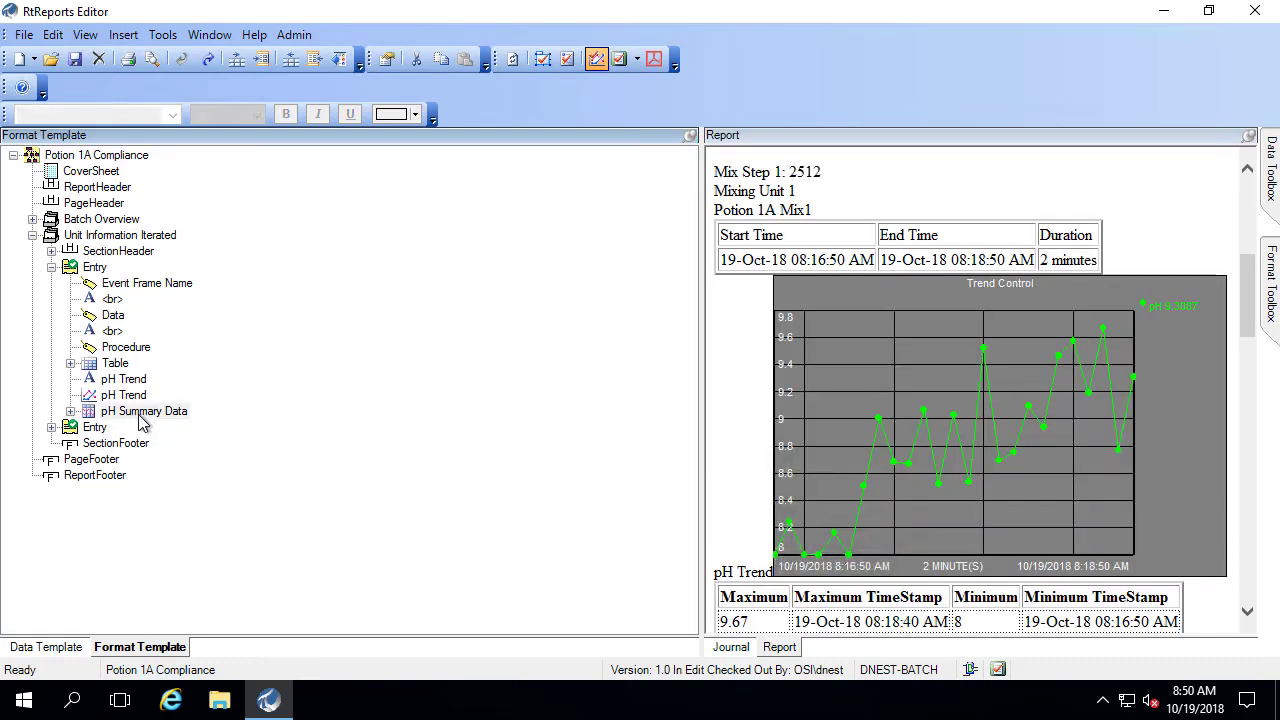
pyautogui.moveTo(735, 597); pyautogui.dragTo(1150, 622)
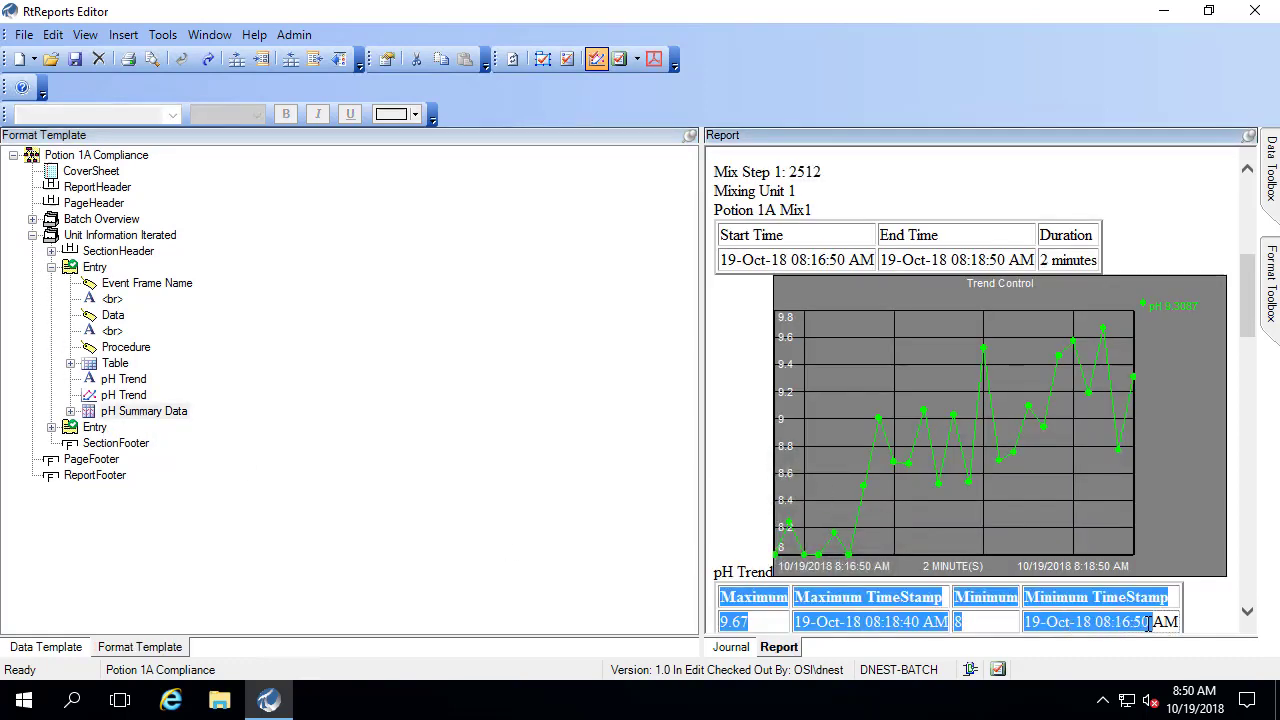
pyautogui.scroll(-2, 889, 543)
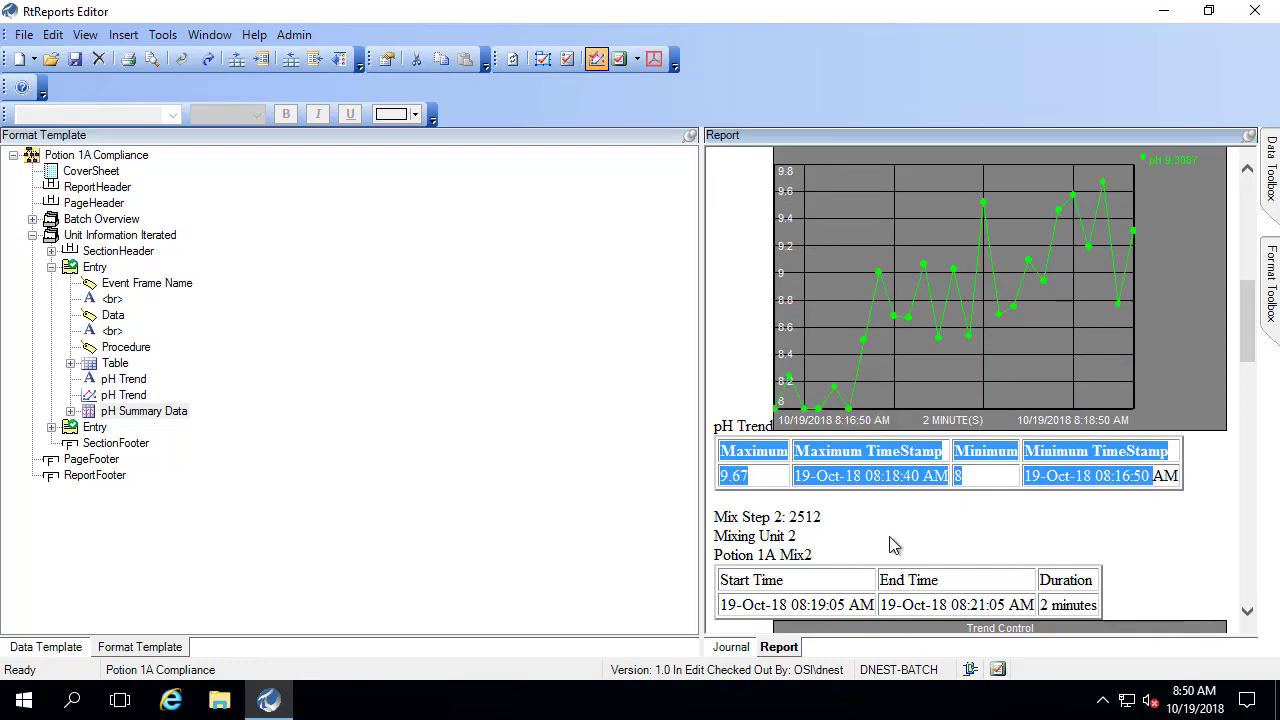
# - Insert a 'pH Compressed Data' text item into the Unit Information Entry
pyautogui.rightClick(92, 268)
pyautogui.moveTo(47, 457)
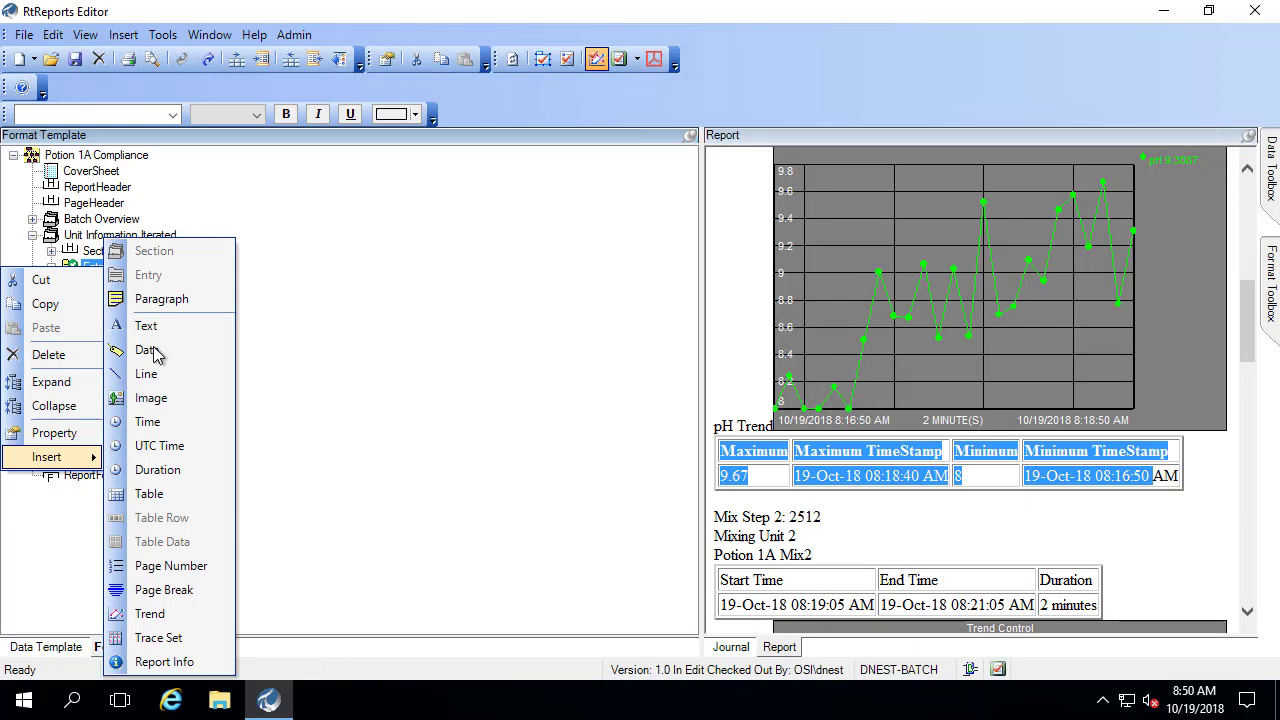
pyautogui.click(150, 326)
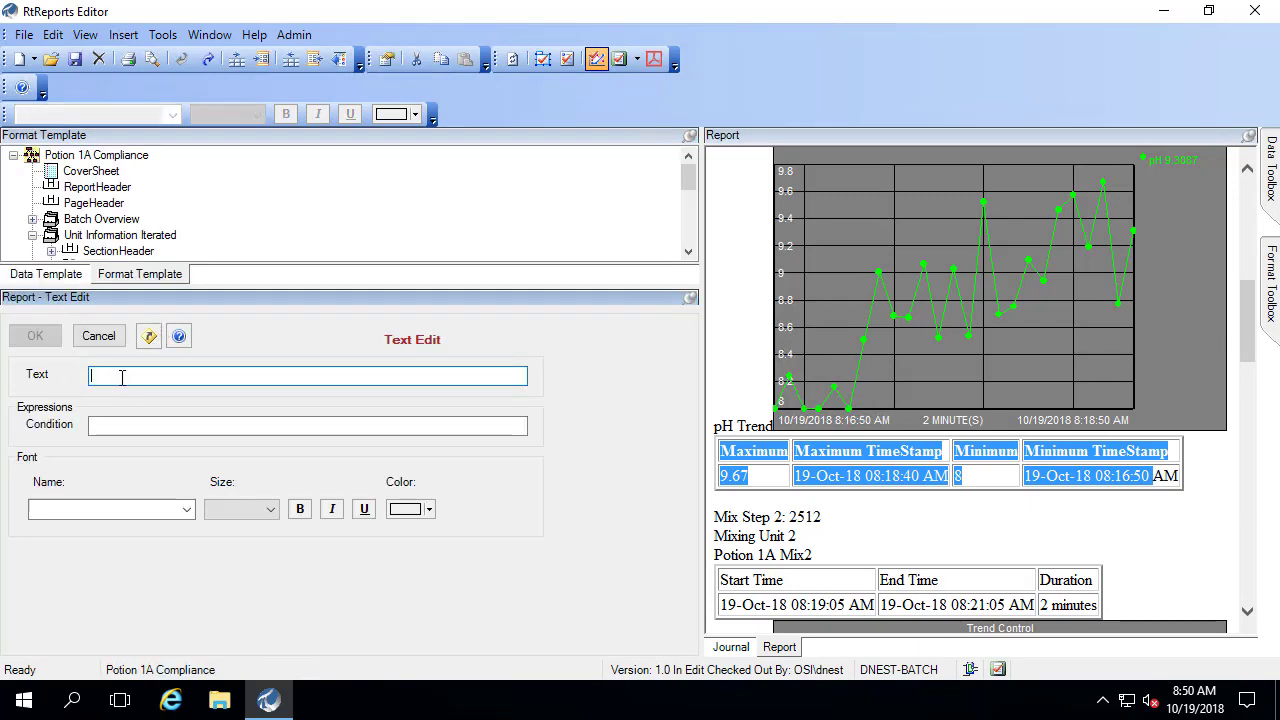
pyautogui.write('pH Compr')
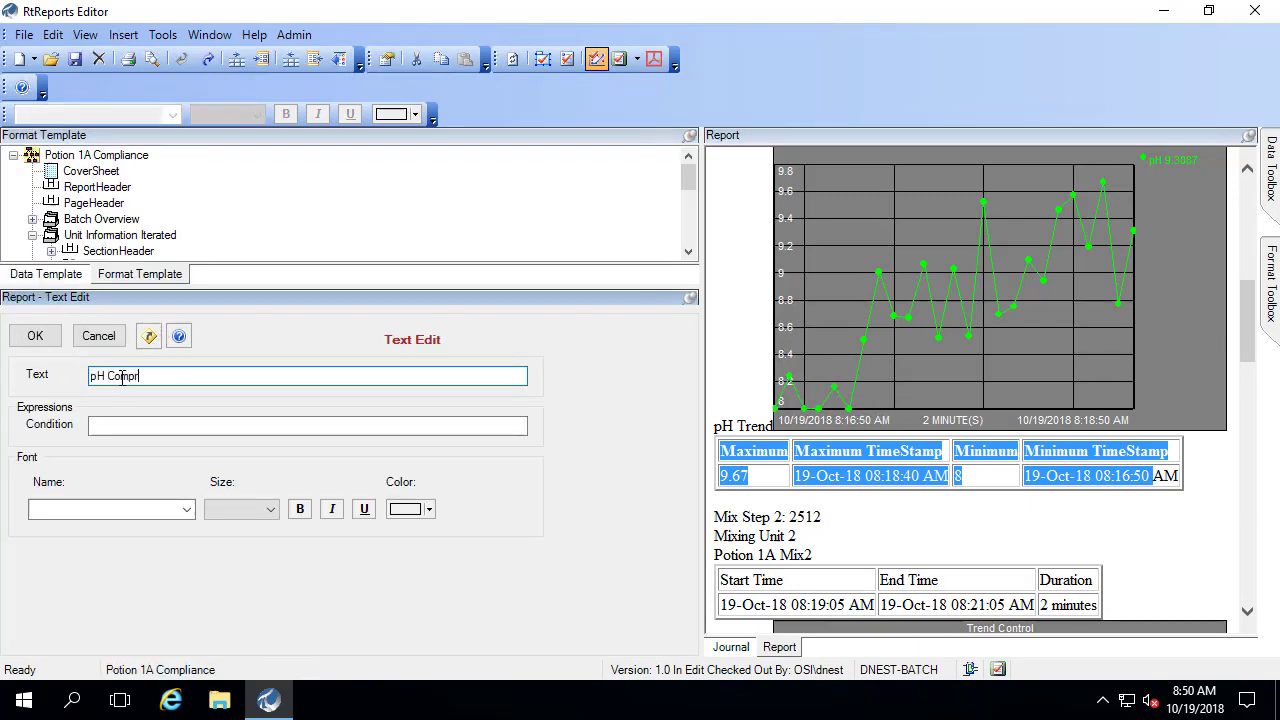
pyautogui.write('essed Data')
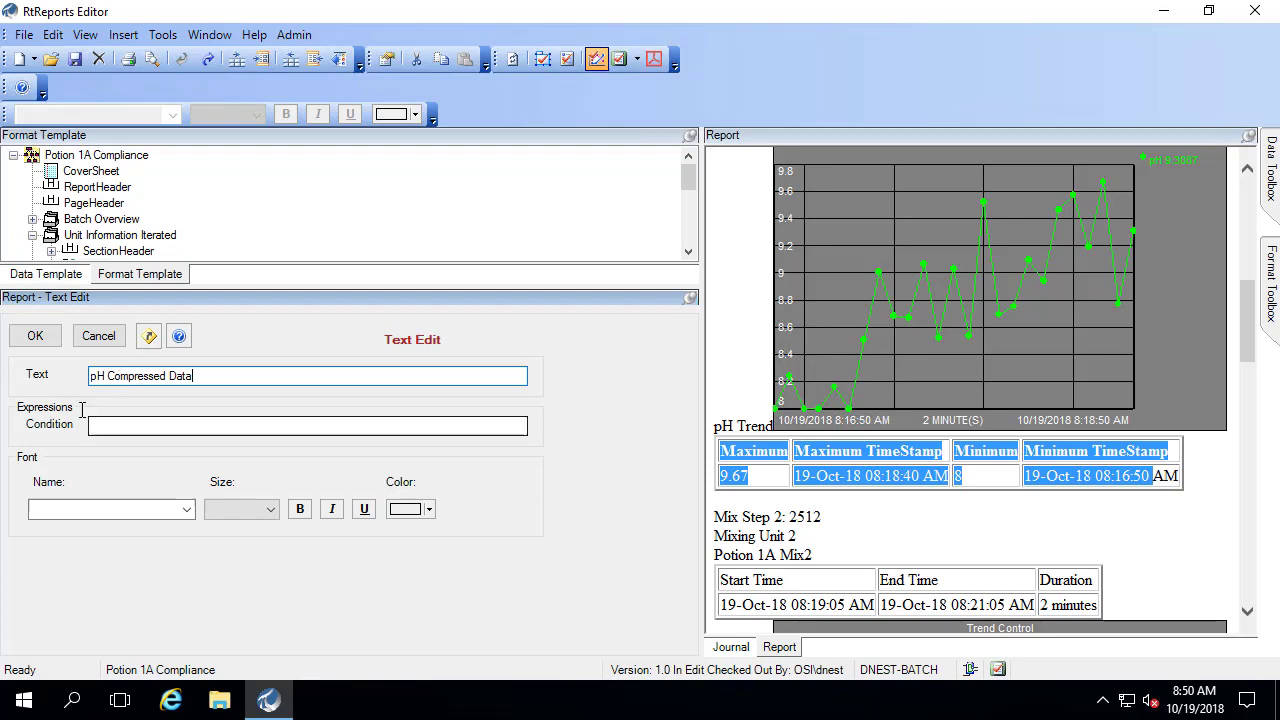
pyautogui.click(35, 336)
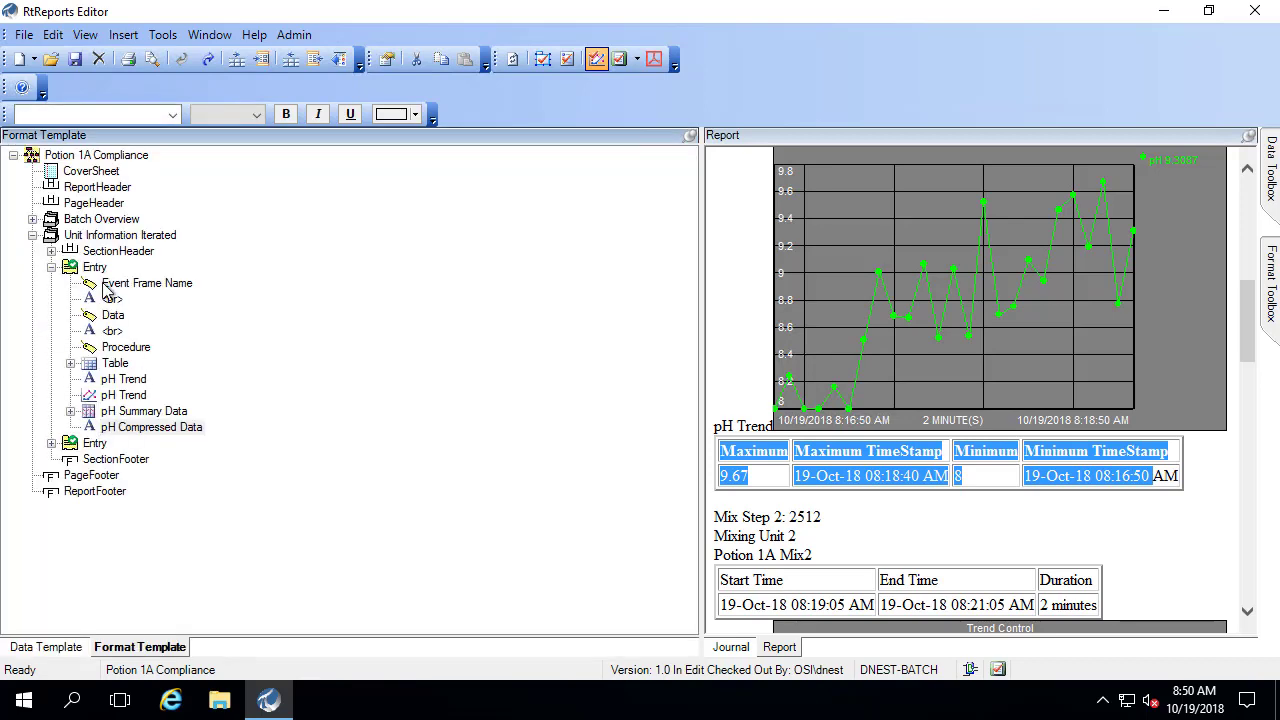
# - Insert a table with 2 rows and 2 columns into the same Entry
pyautogui.rightClick(95, 267)
pyautogui.moveTo(47, 455)
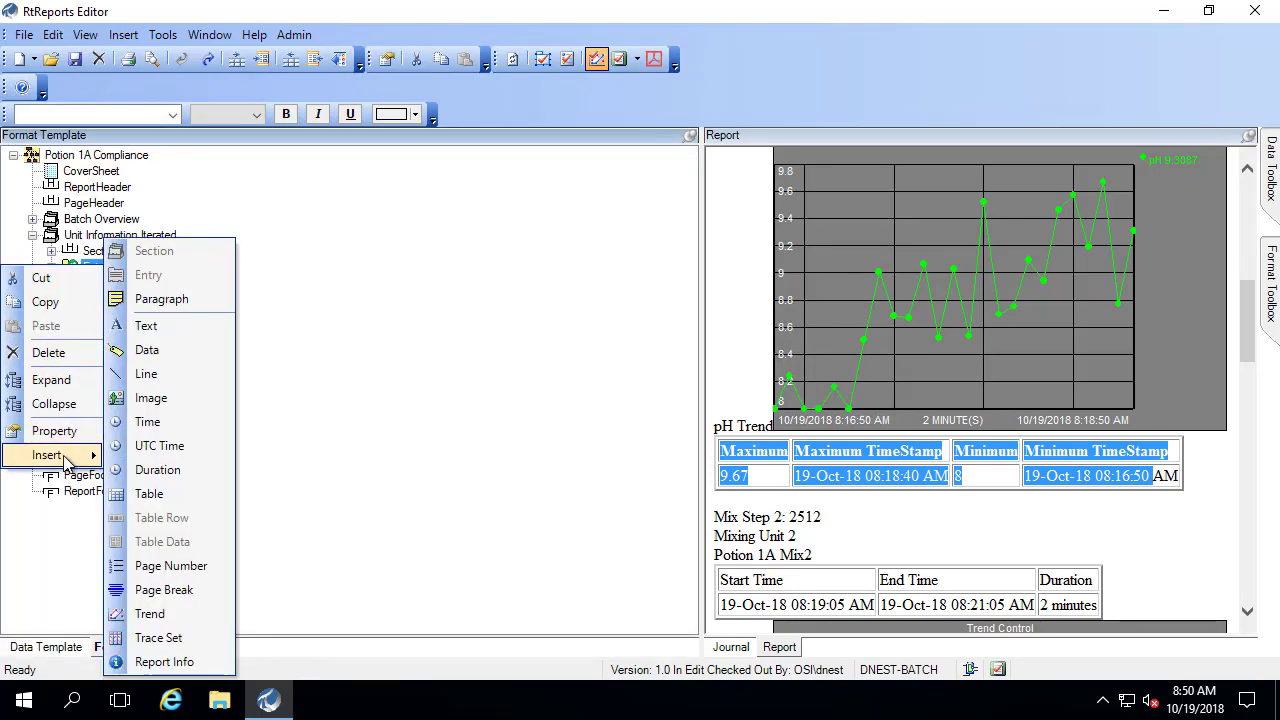
pyautogui.click(147, 492)
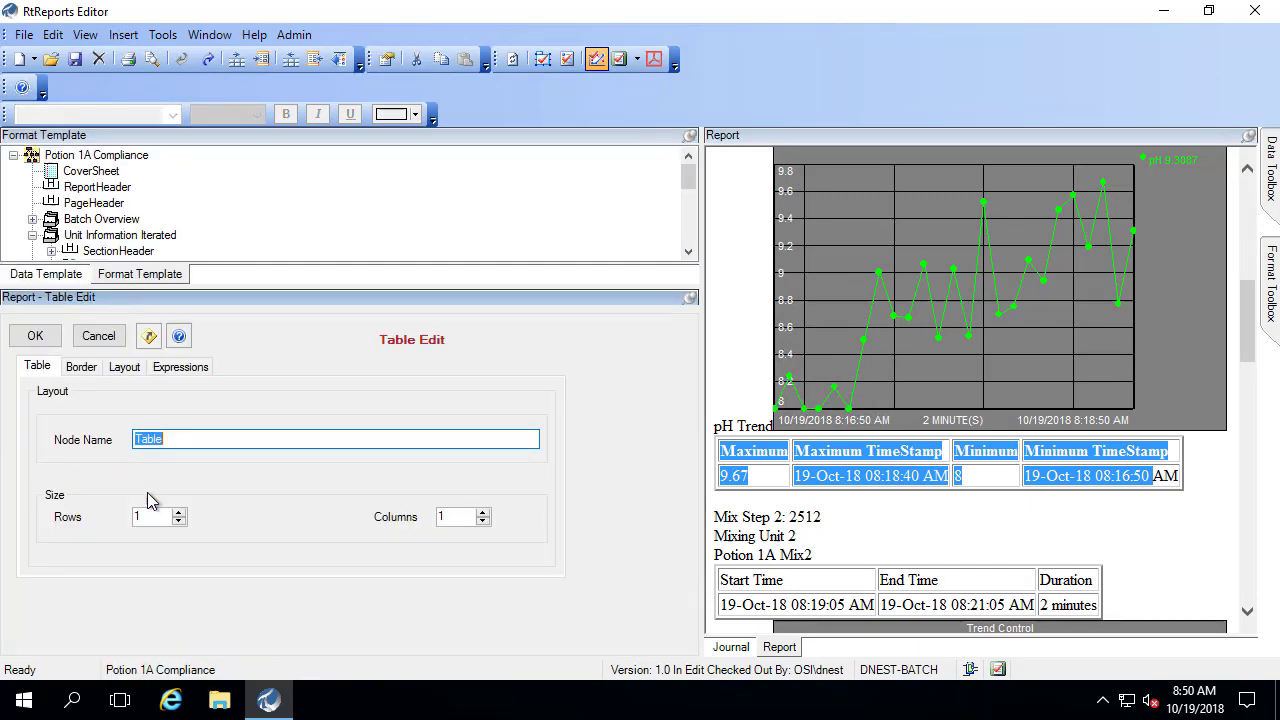
pyautogui.click(179, 512)
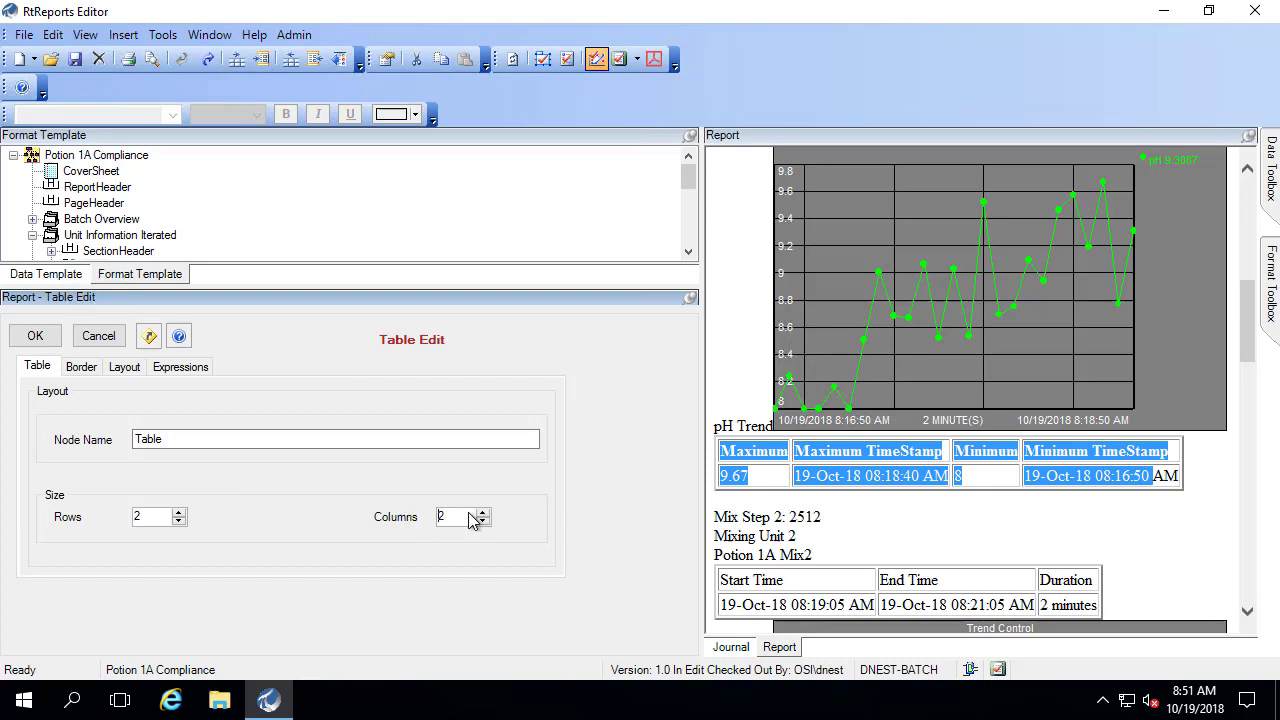
pyautogui.click(35, 335)
# - Add a 'Time Stamp' text header to the first row's first cell
pyautogui.click(89, 476)
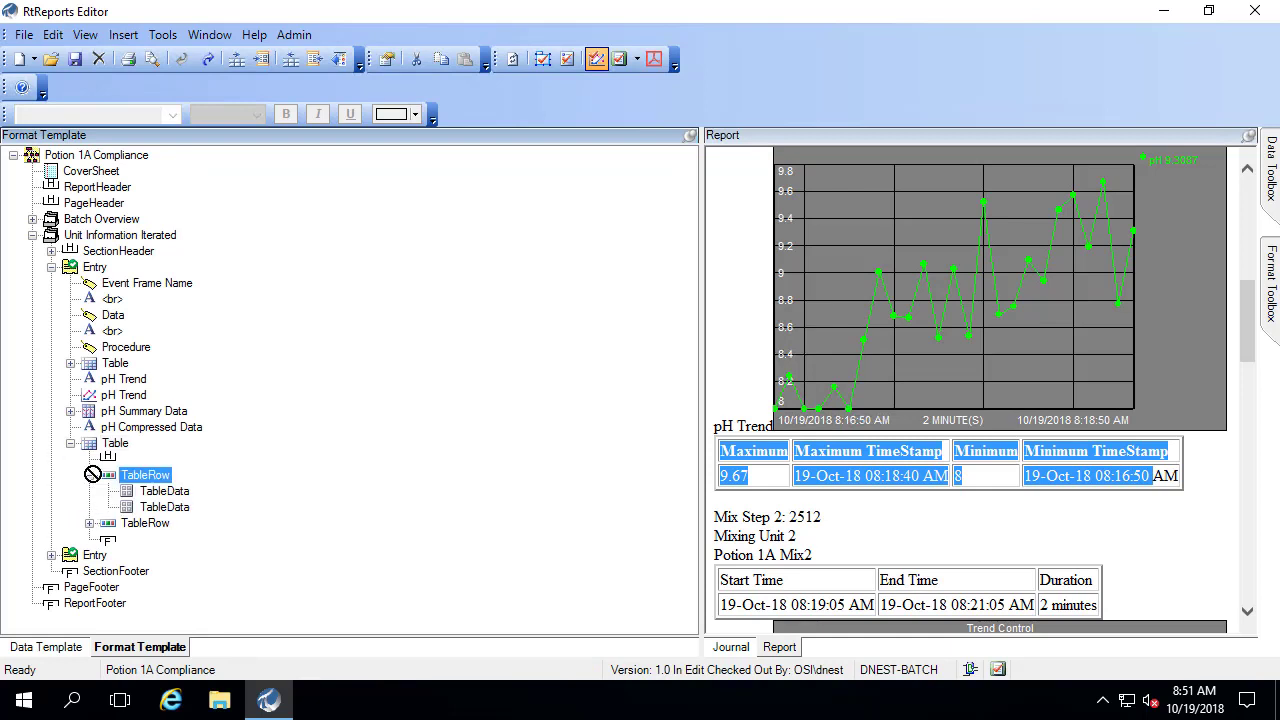
pyautogui.click(89, 476)
pyautogui.click(165, 491)
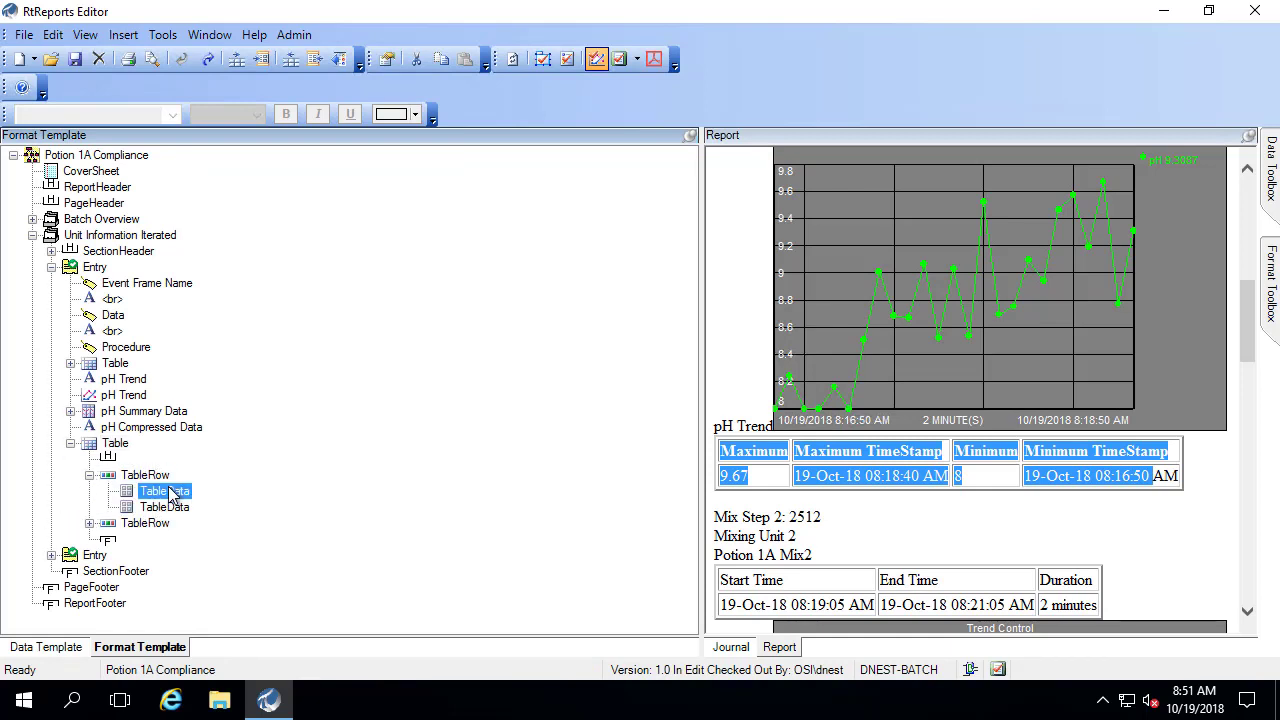
pyautogui.rightClick(170, 493)
pyautogui.moveTo(112, 471)
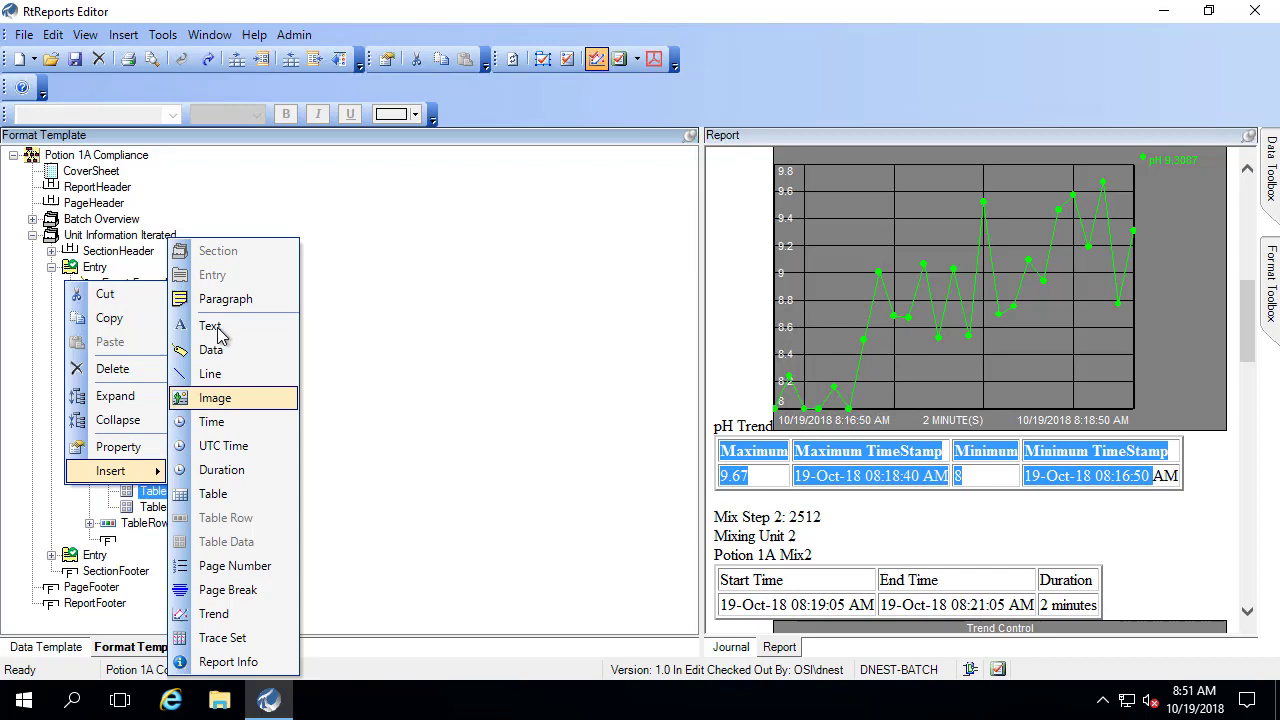
pyautogui.click(219, 318)
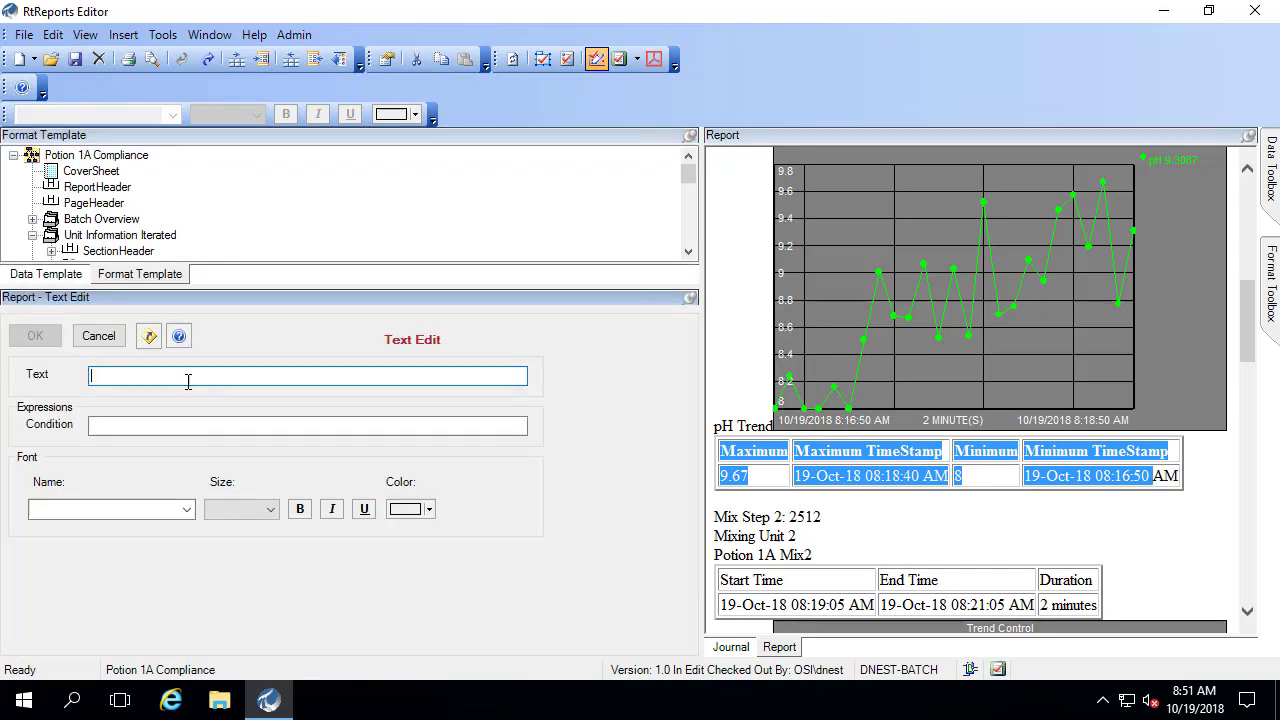
pyautogui.write('Time Stamp')
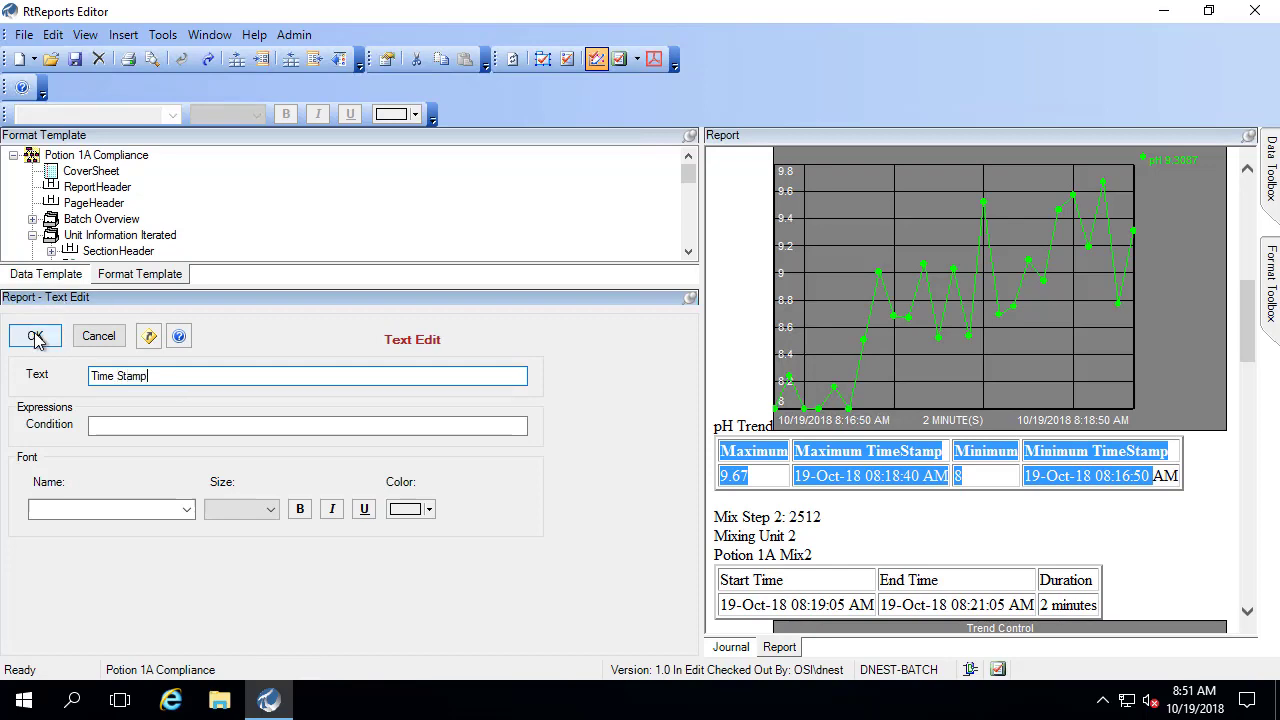
pyautogui.click(35, 336)
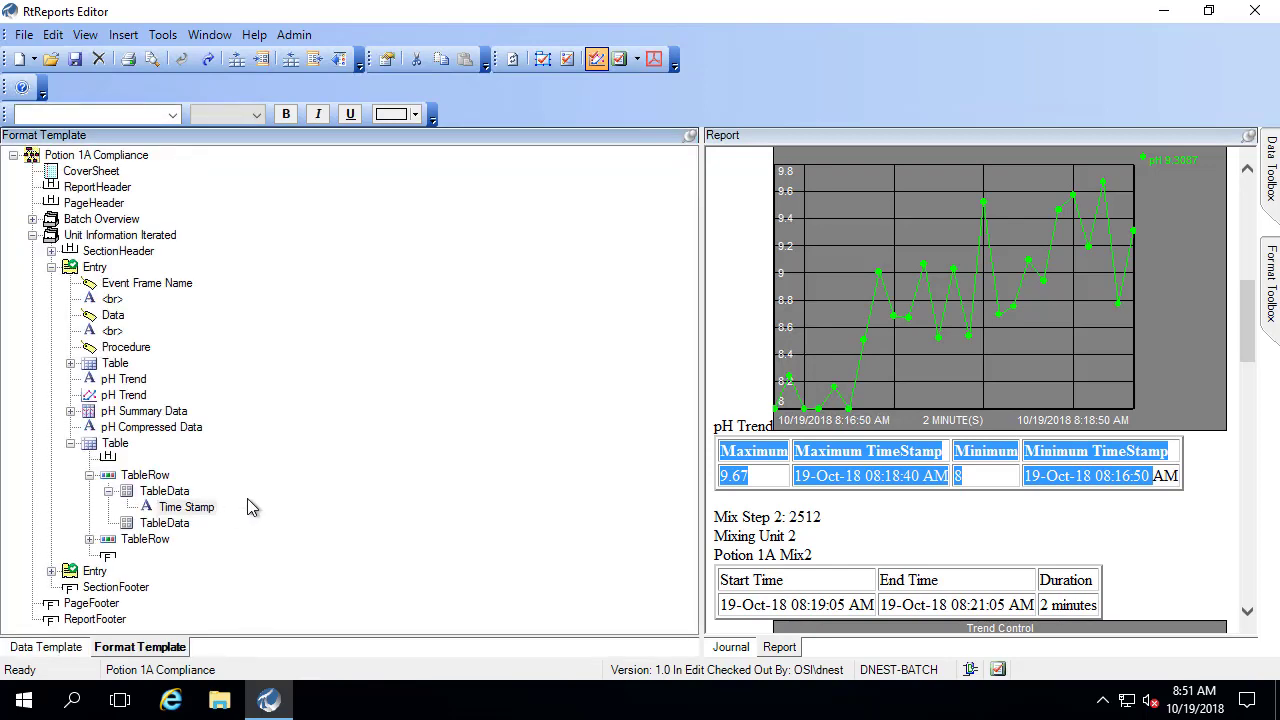
# - Add a 'pH' text header to the first row's second cell
pyautogui.rightClick(150, 525)
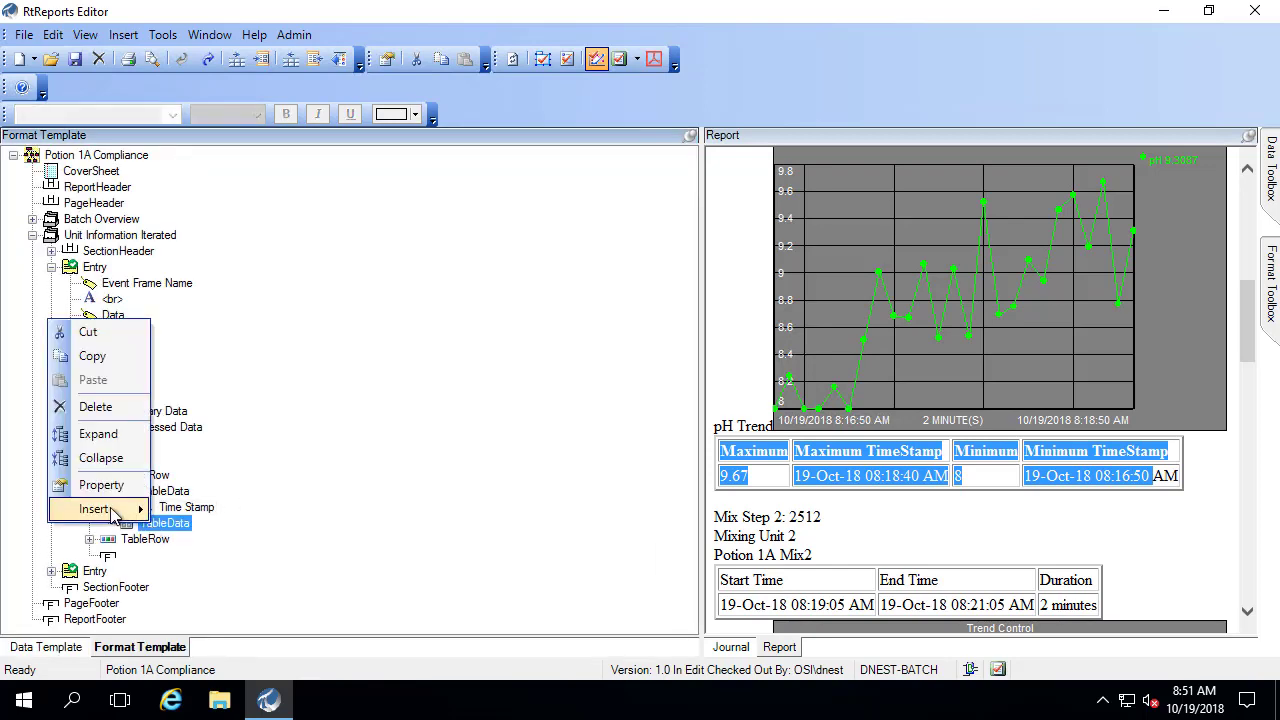
pyautogui.moveTo(95, 509)
pyautogui.click(205, 325)
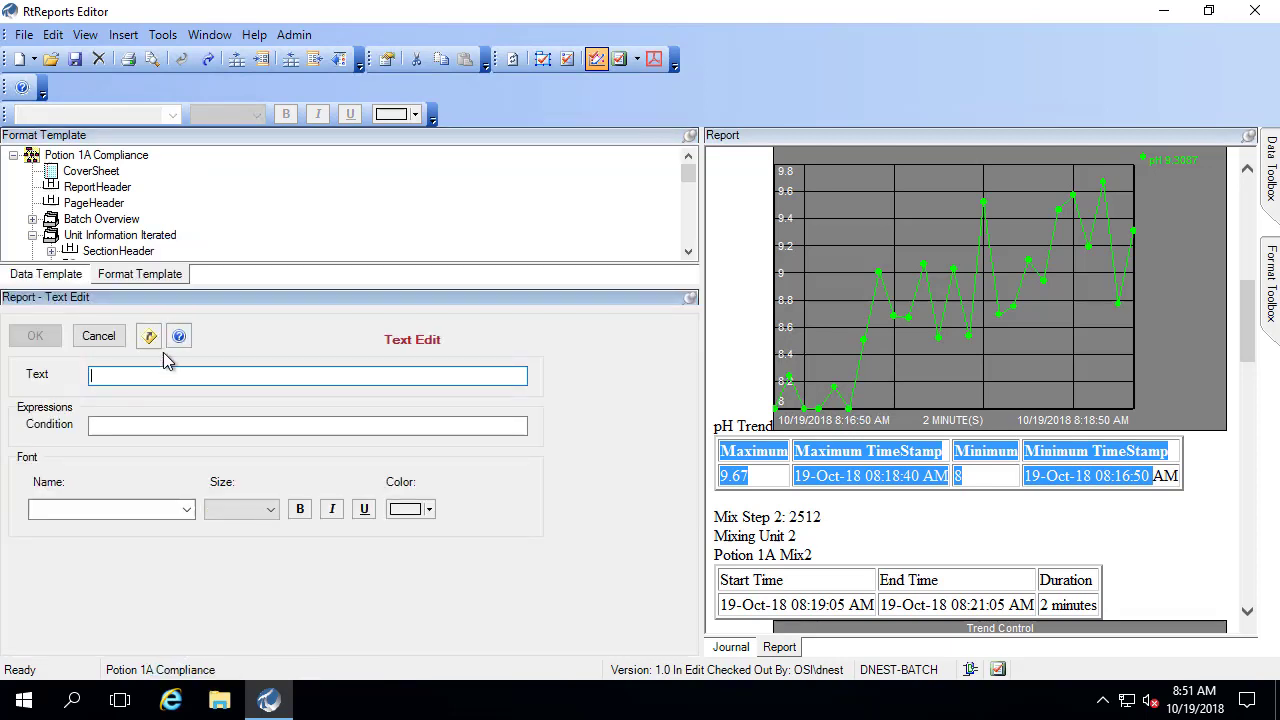
pyautogui.write('V')
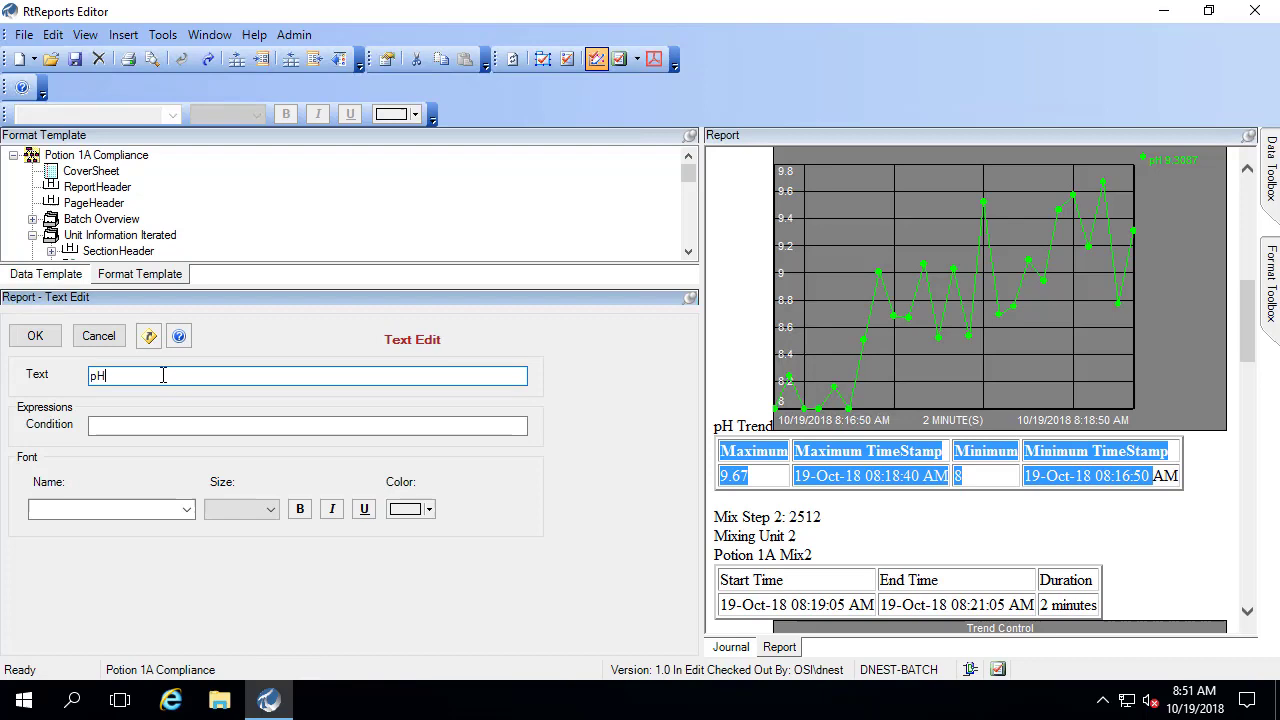
pyautogui.click(35, 336)
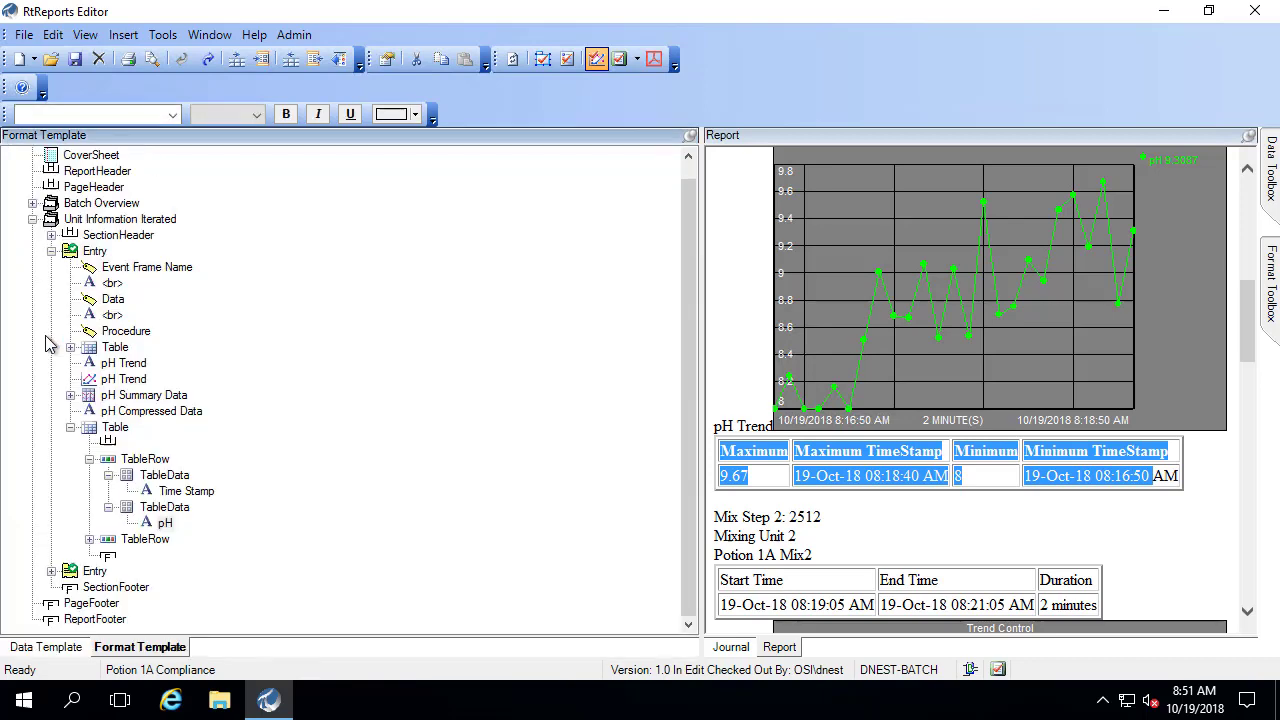
pyautogui.click(90, 540)
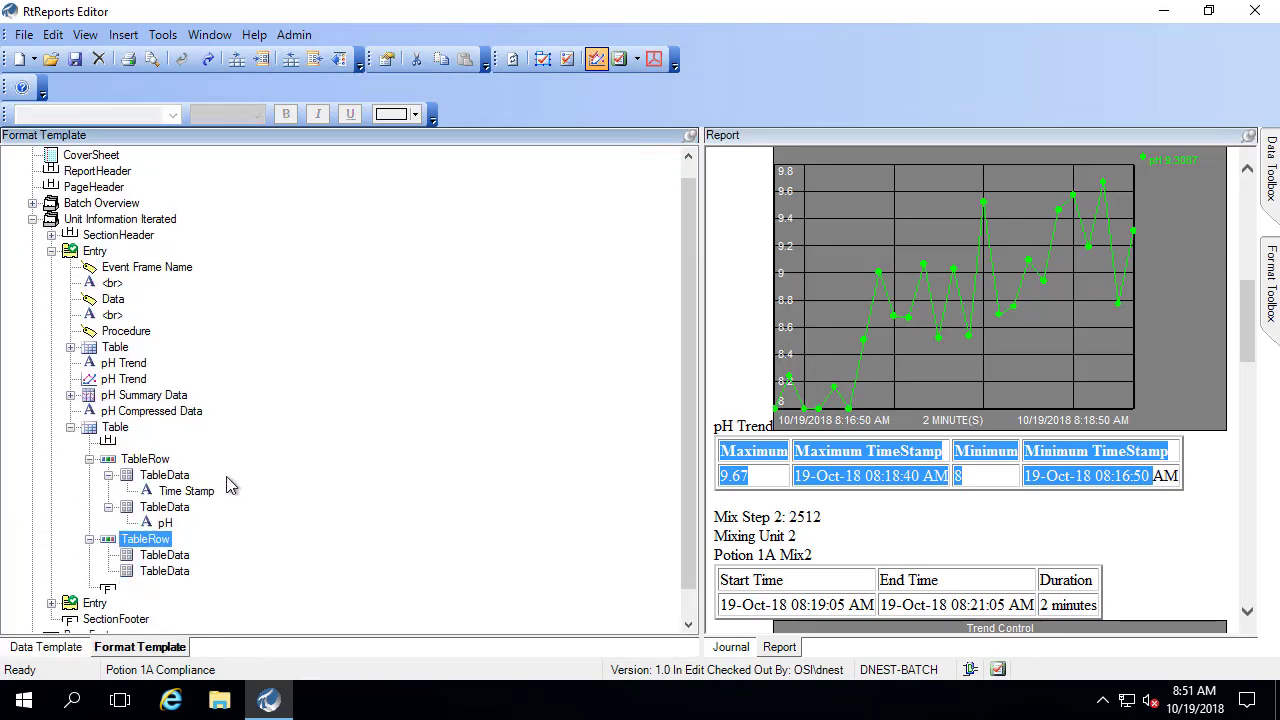
# - Set the second table row's Iterator expression to the journal's compressed pH event Properties
pyautogui.click(737, 648)
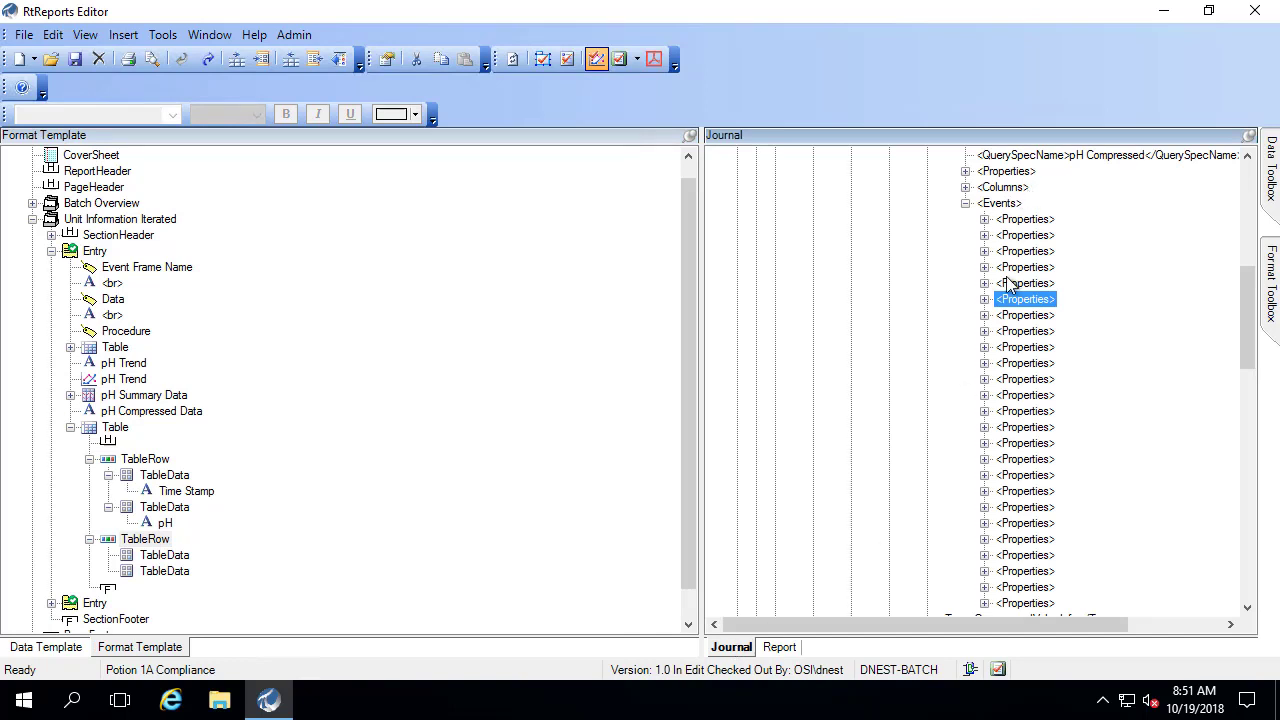
pyautogui.moveTo(1247, 295)
pyautogui.mouseDown()
pyautogui.moveTo(1248, 218)
pyautogui.moveTo(1249, 252)
pyautogui.mouseUp()
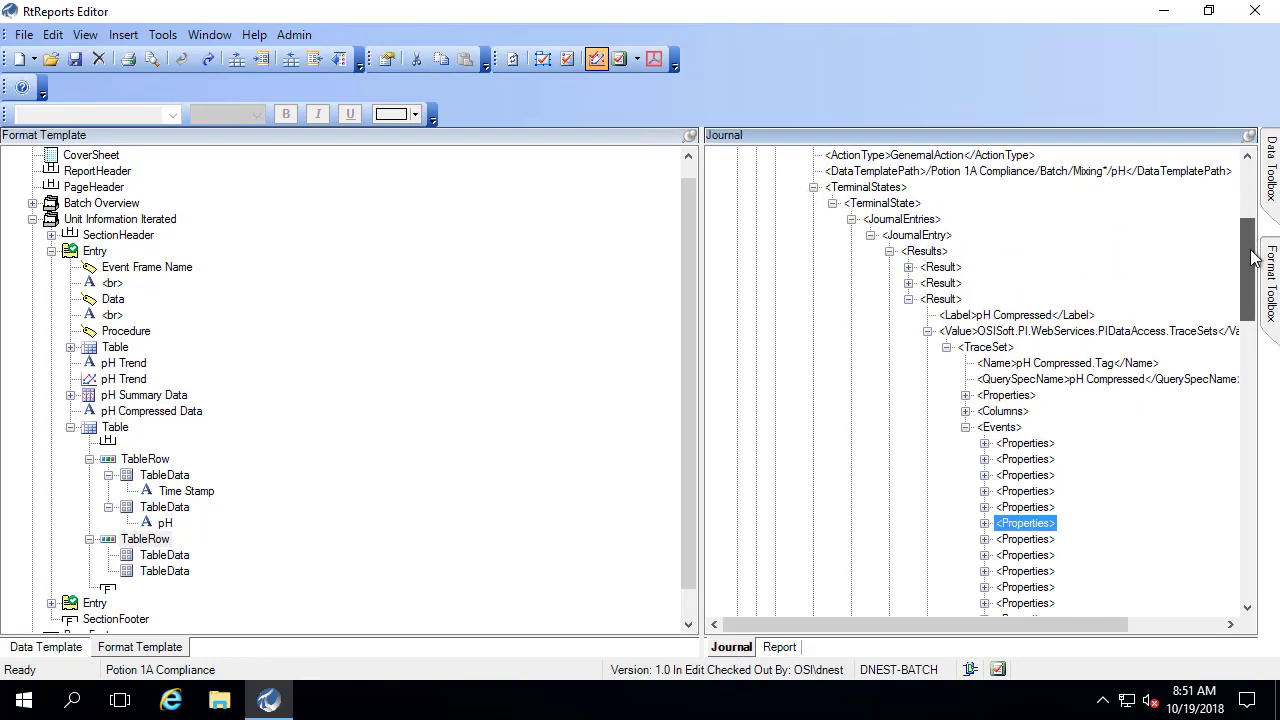
pyautogui.click(152, 540)
pyautogui.doubleClick(152, 540)
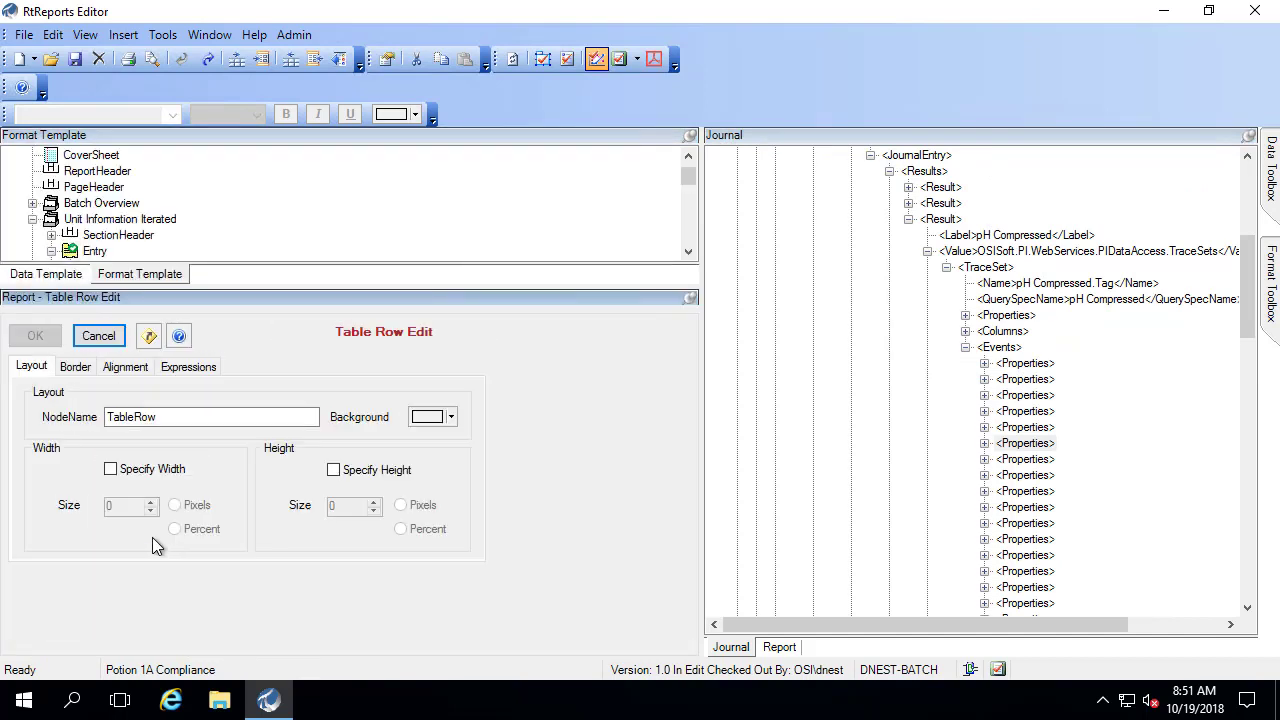
pyautogui.click(171, 368)
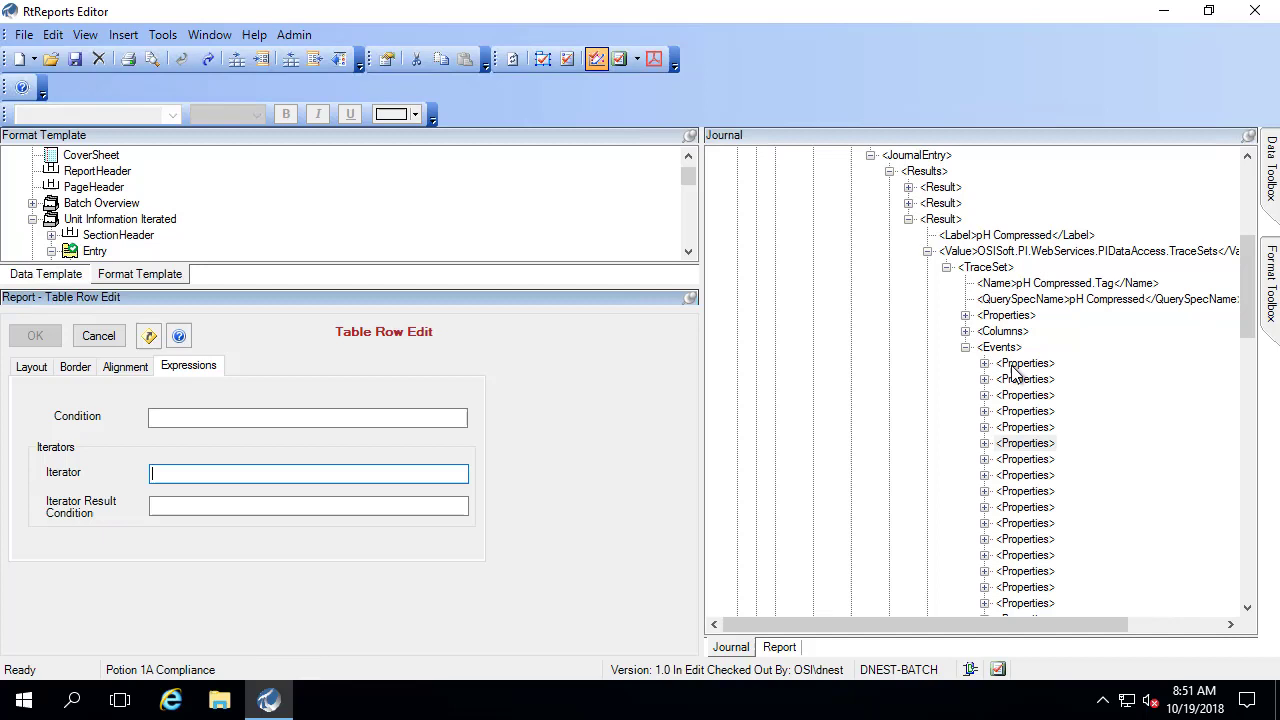
pyautogui.moveTo(1020, 366); pyautogui.dragTo(278, 476)
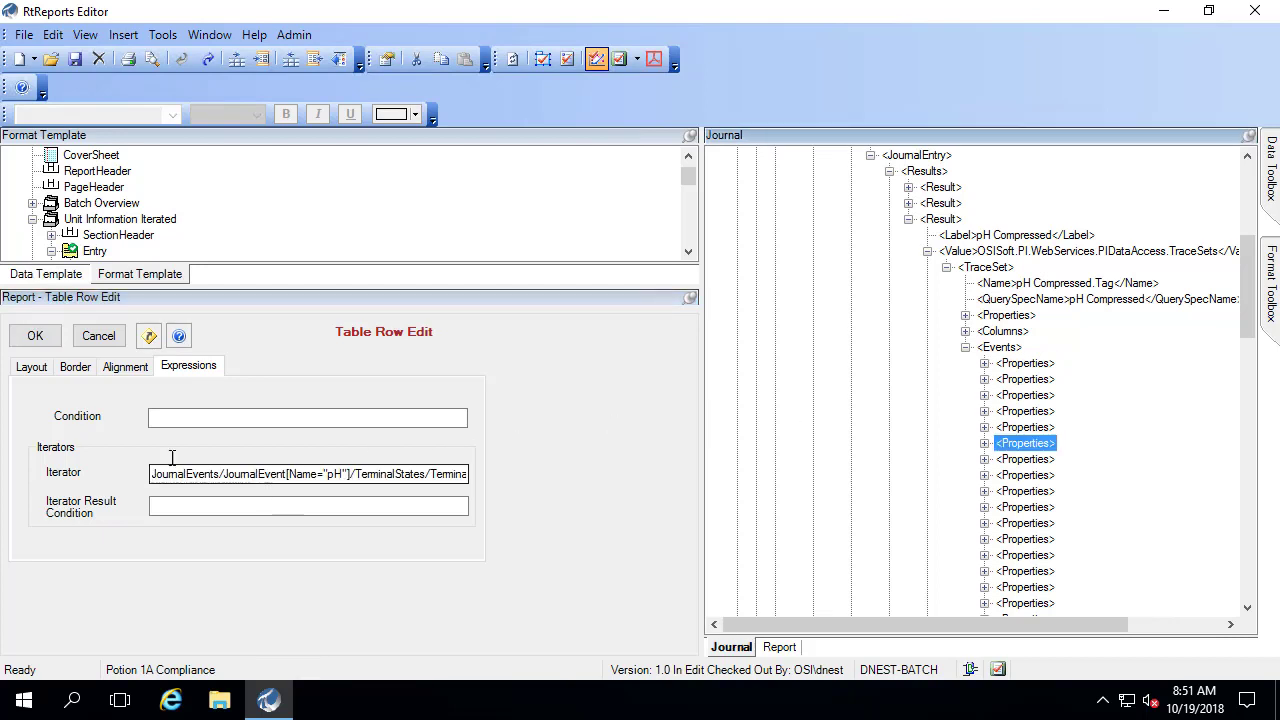
pyautogui.click(49, 337)
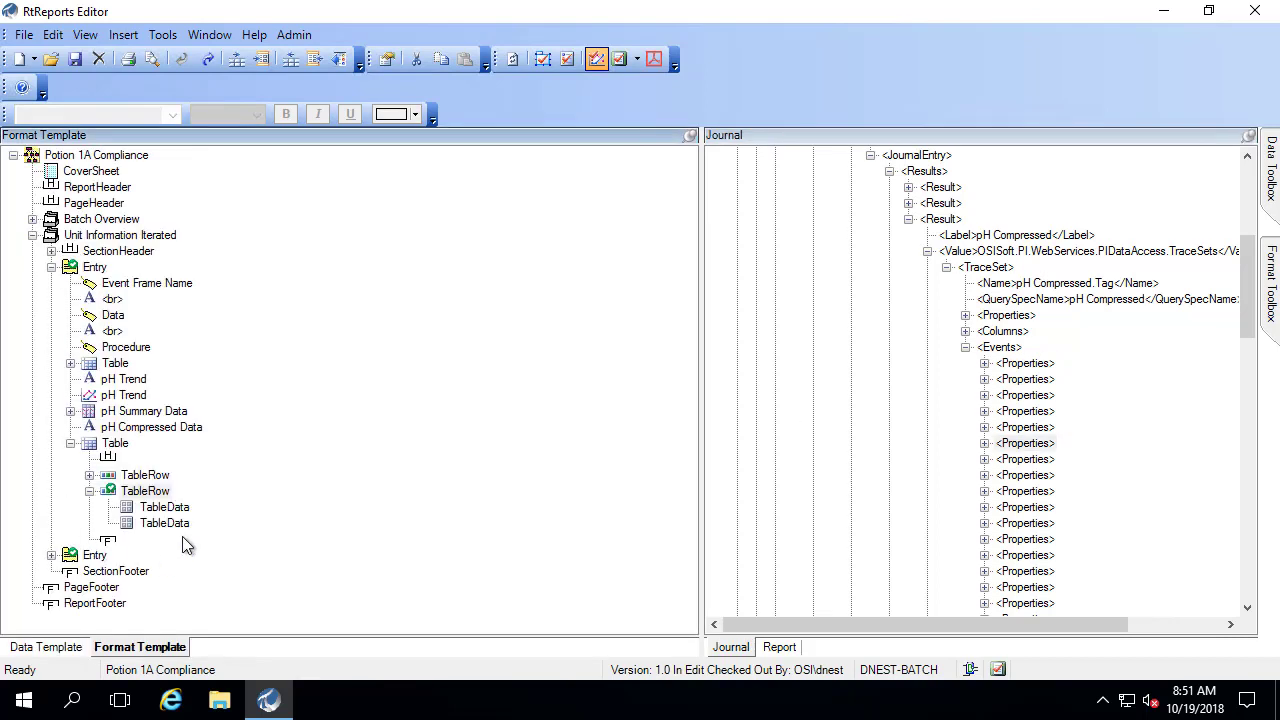
# - Insert a UTC Time item in the first cell sourced from Descriptor 100
pyautogui.rightClick(176, 512)
pyautogui.moveTo(120, 494)
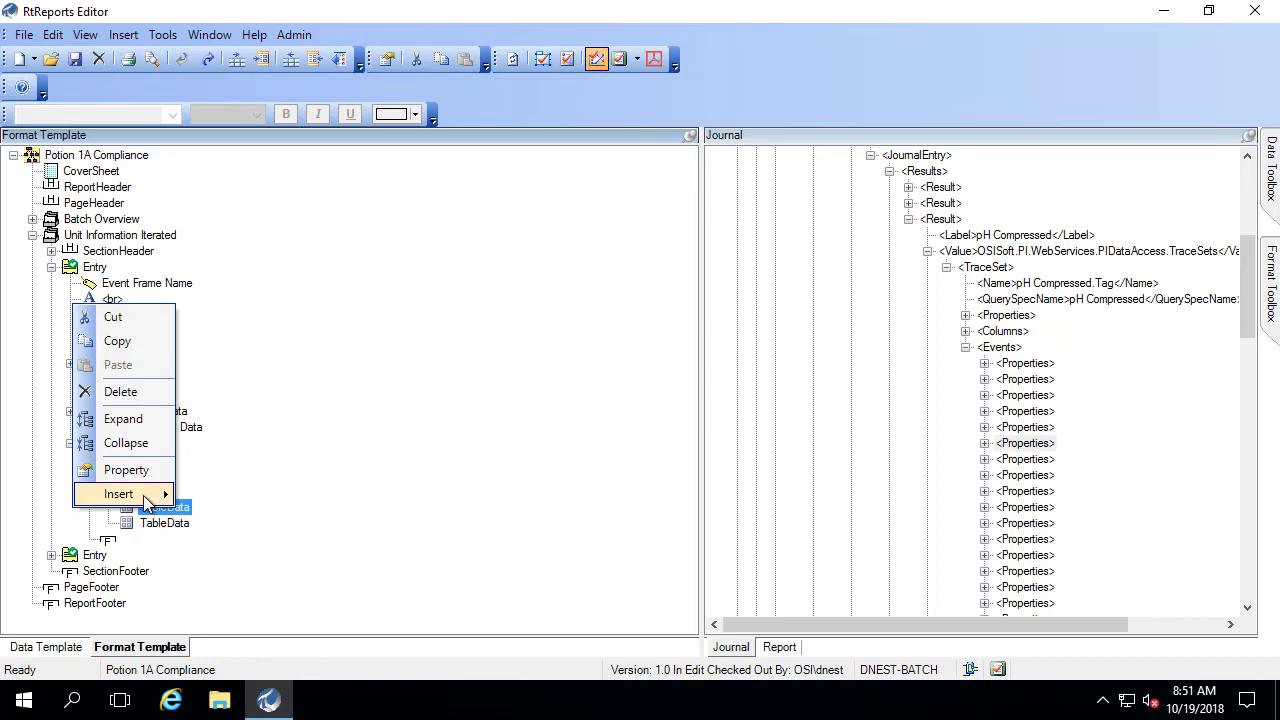
pyautogui.click(233, 445)
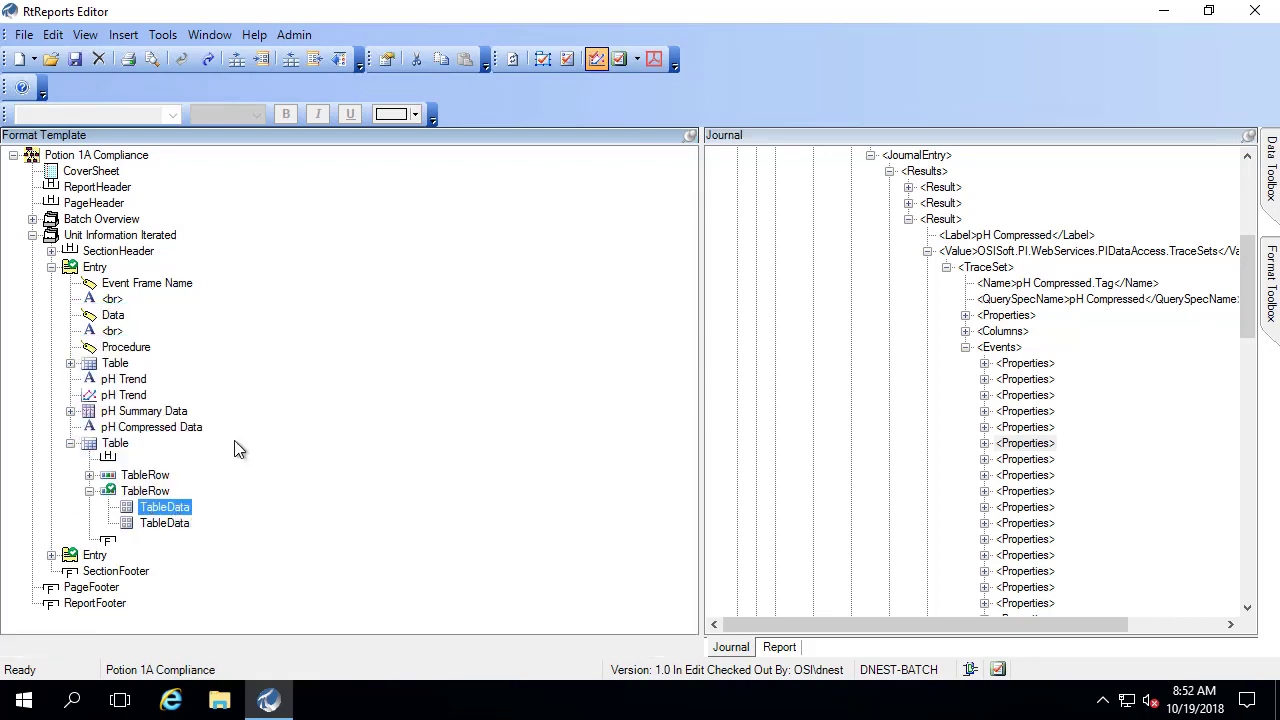
pyautogui.click(155, 465)
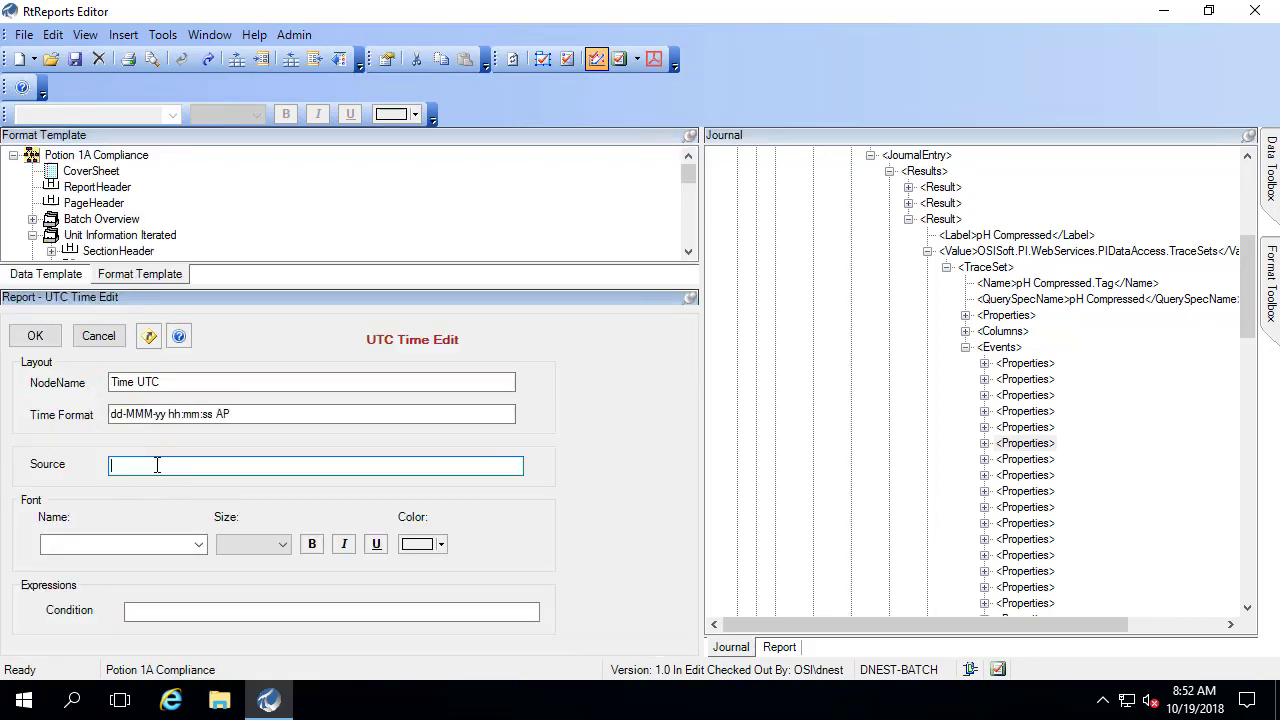
pyautogui.click(985, 363)
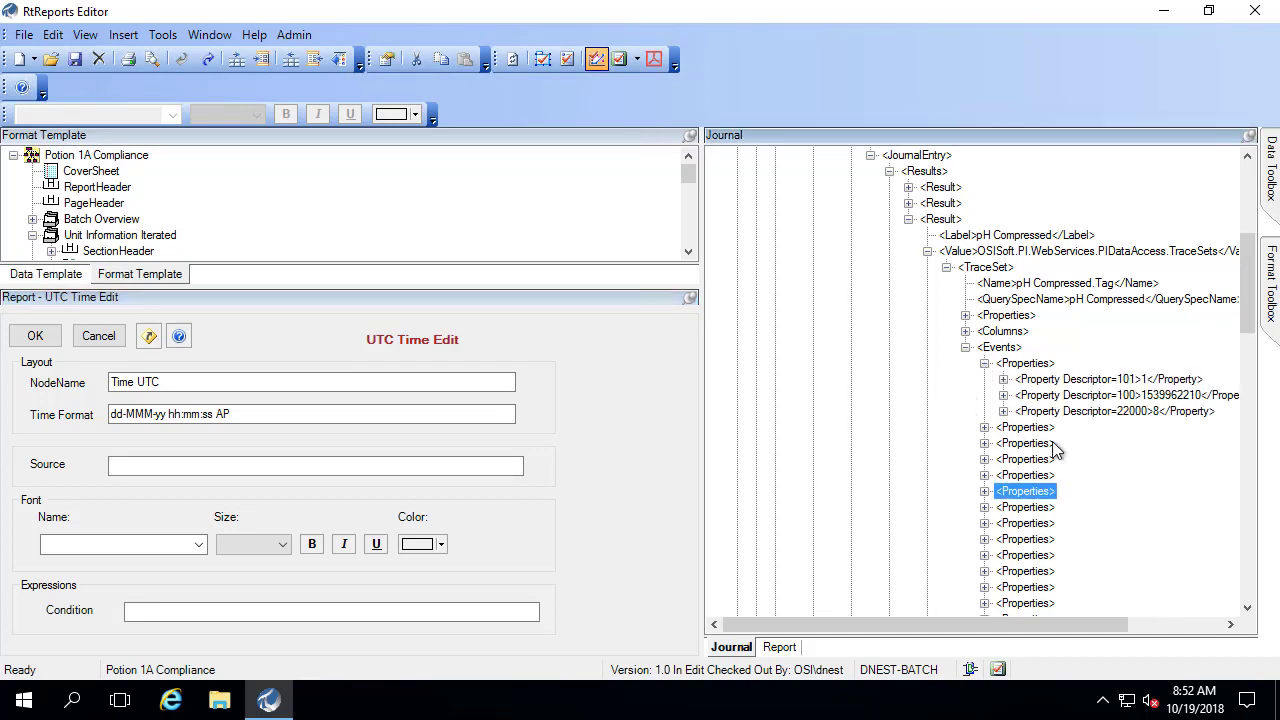
pyautogui.click(1160, 398)
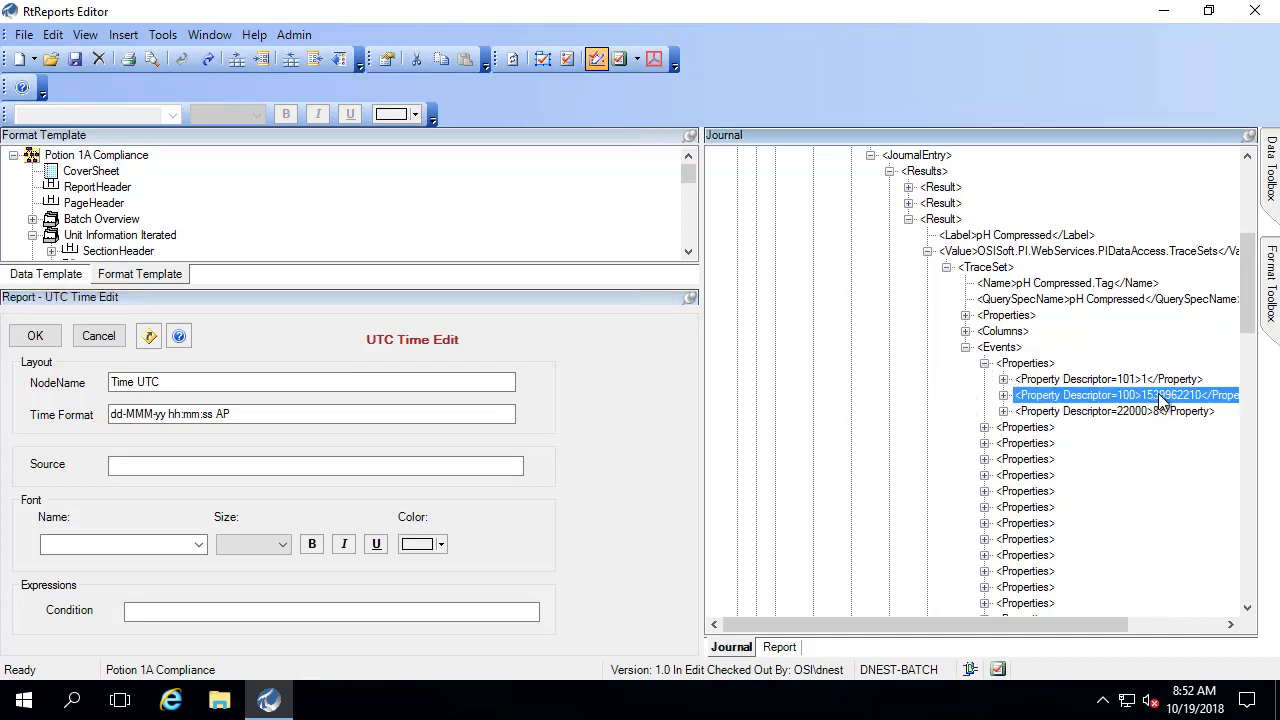
pyautogui.moveTo(1160, 398); pyautogui.dragTo(342, 468)
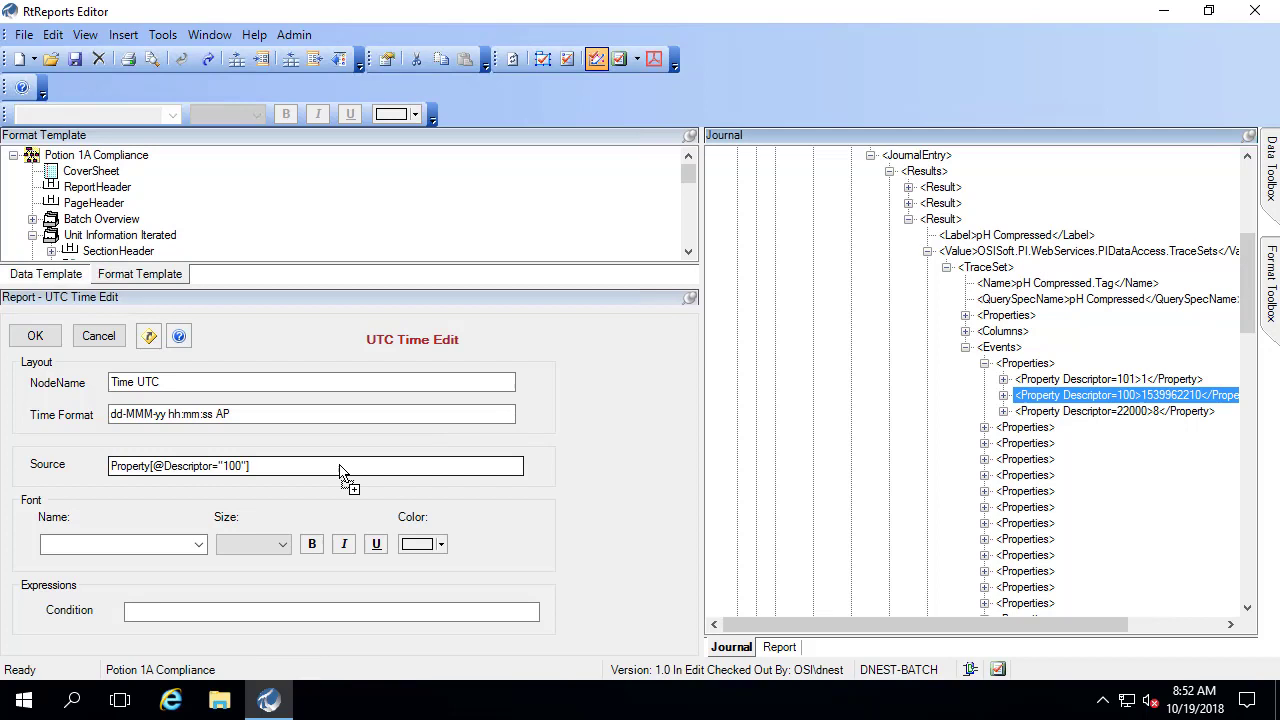
pyautogui.click(35, 336)
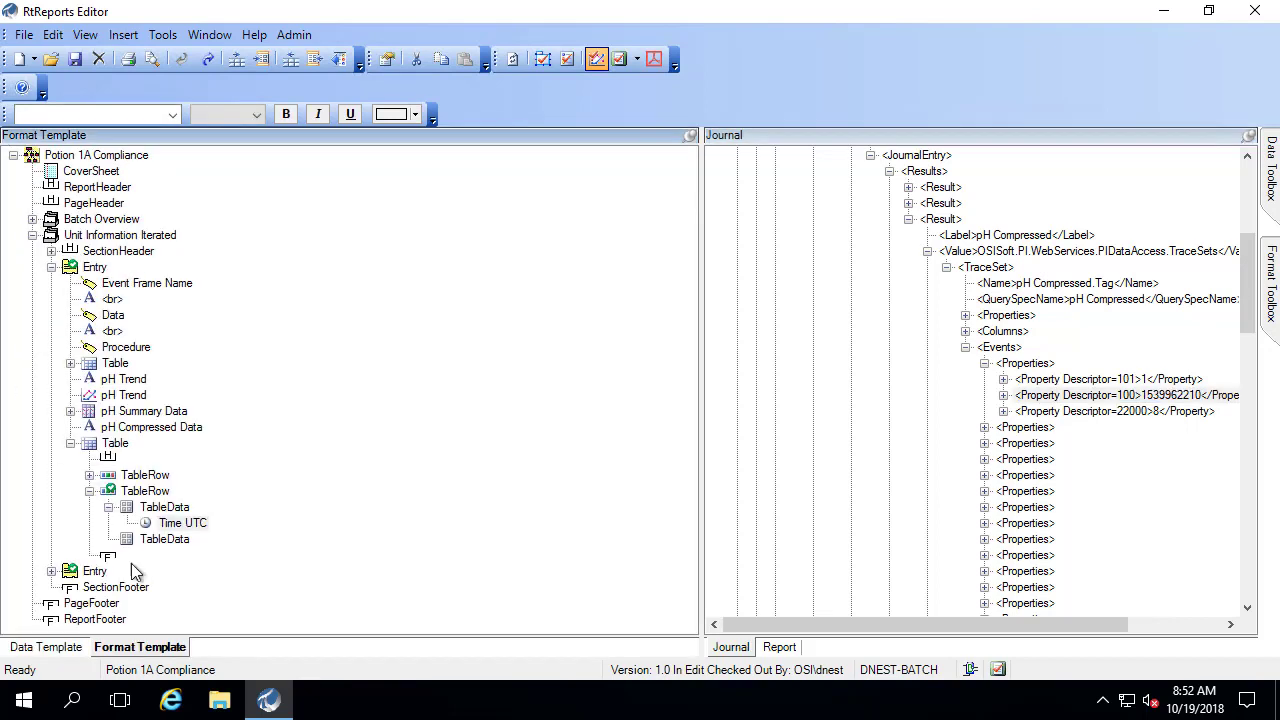
# - Insert a Data item in the second cell sourced from Descriptor 22000, then view the Report
pyautogui.rightClick(165, 542)
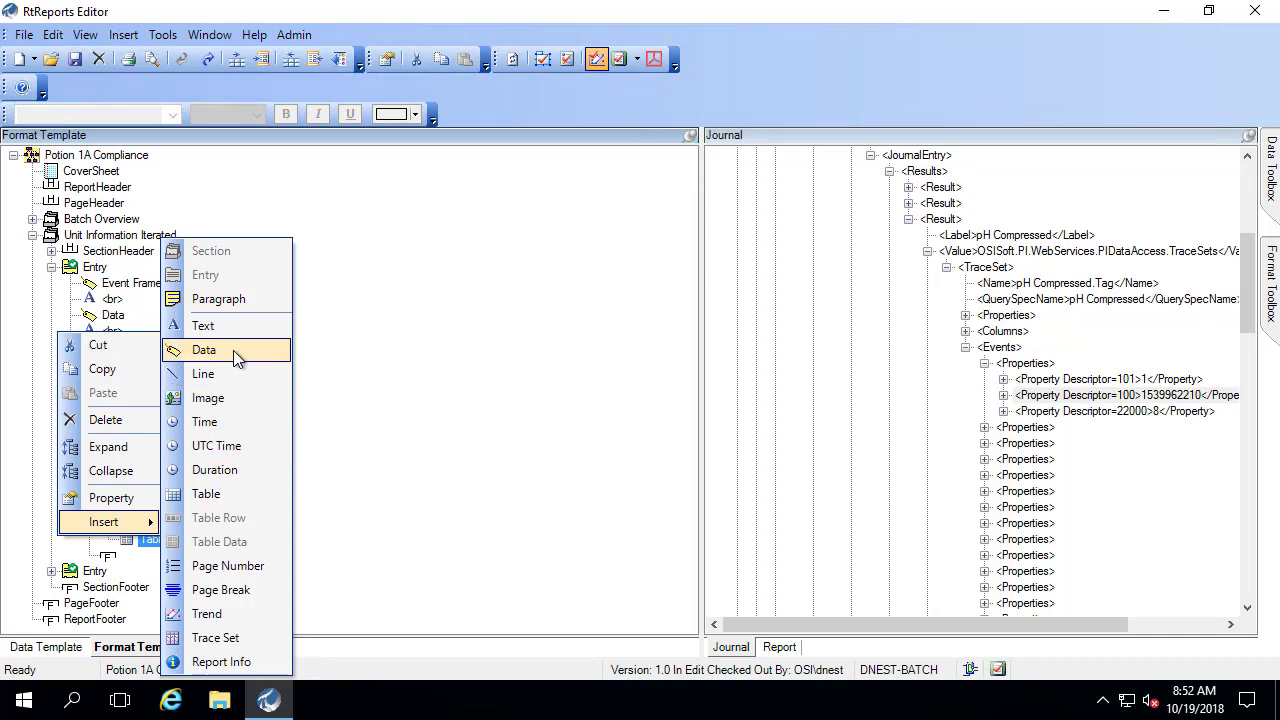
pyautogui.click(233, 350)
pyautogui.click(145, 475)
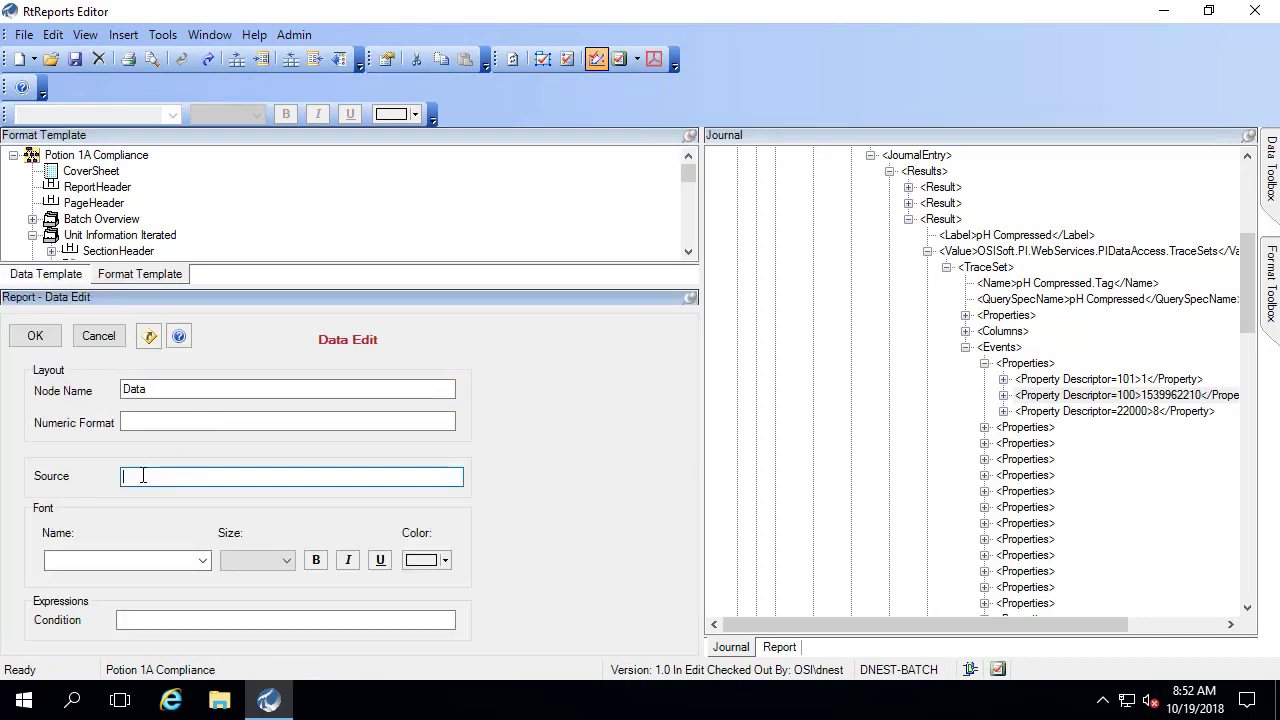
pyautogui.click(1167, 411)
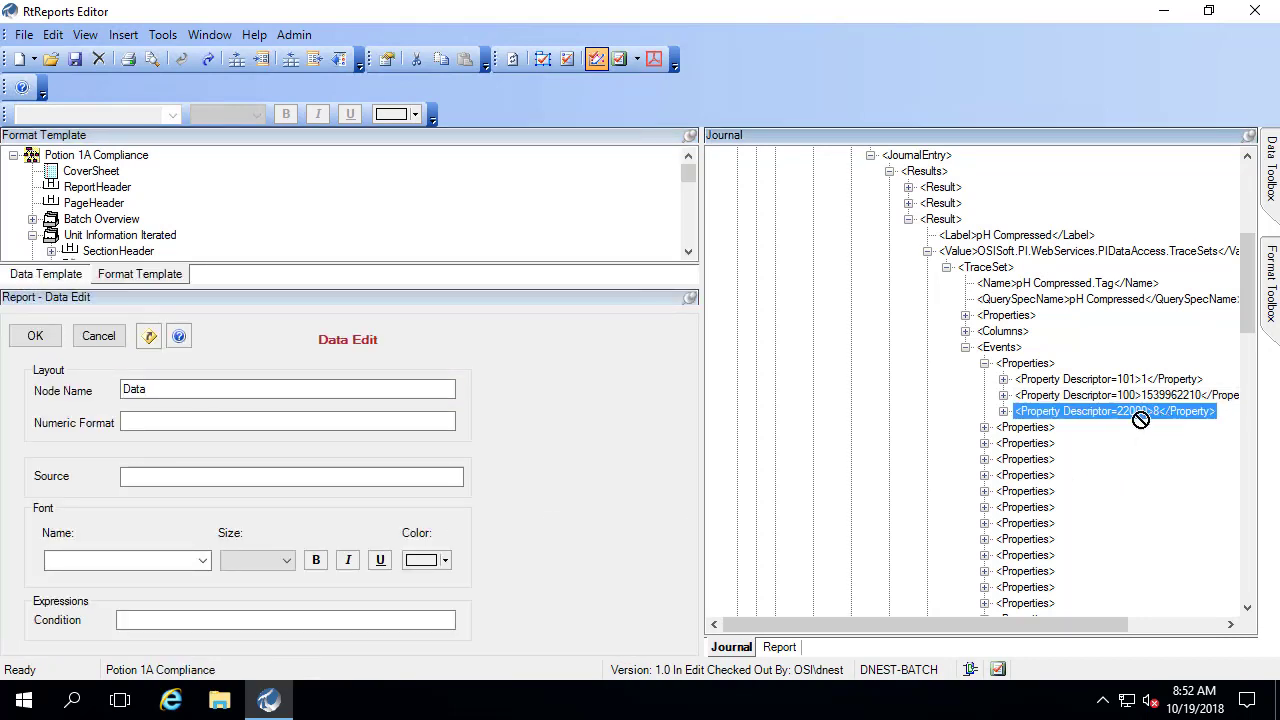
pyautogui.moveTo(1130, 396); pyautogui.dragTo(430, 483)
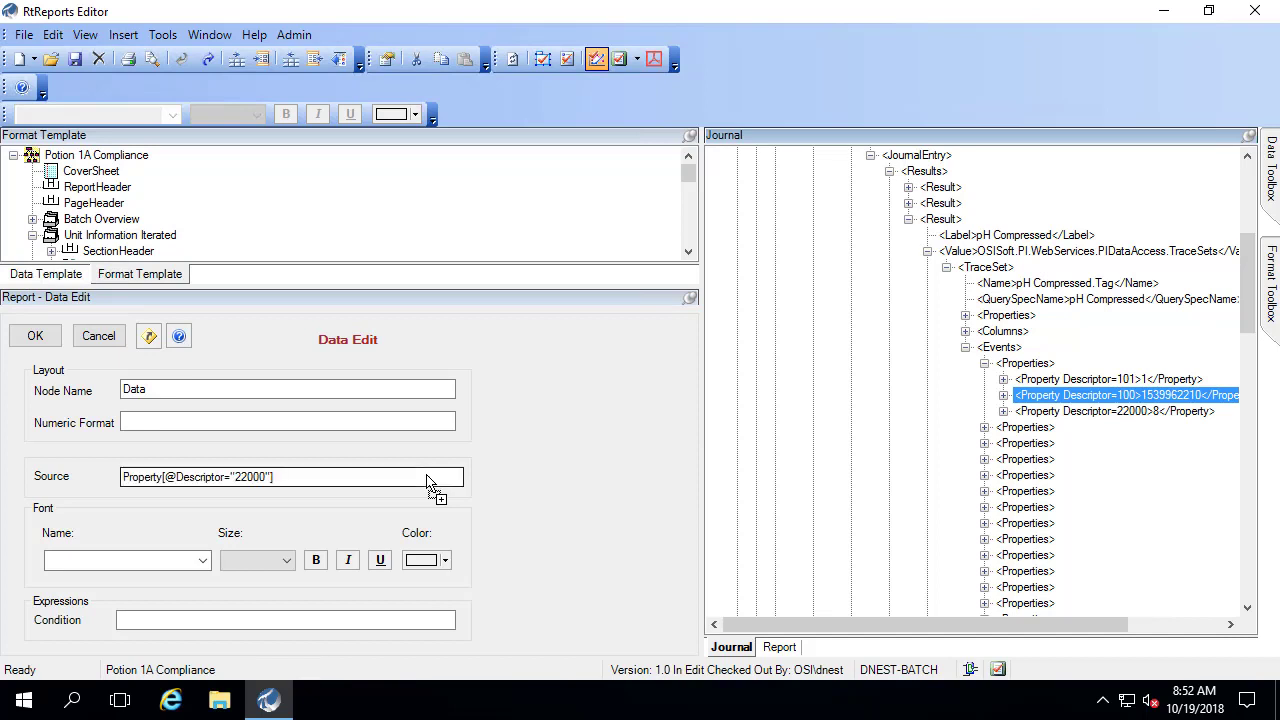
pyautogui.click(38, 336)
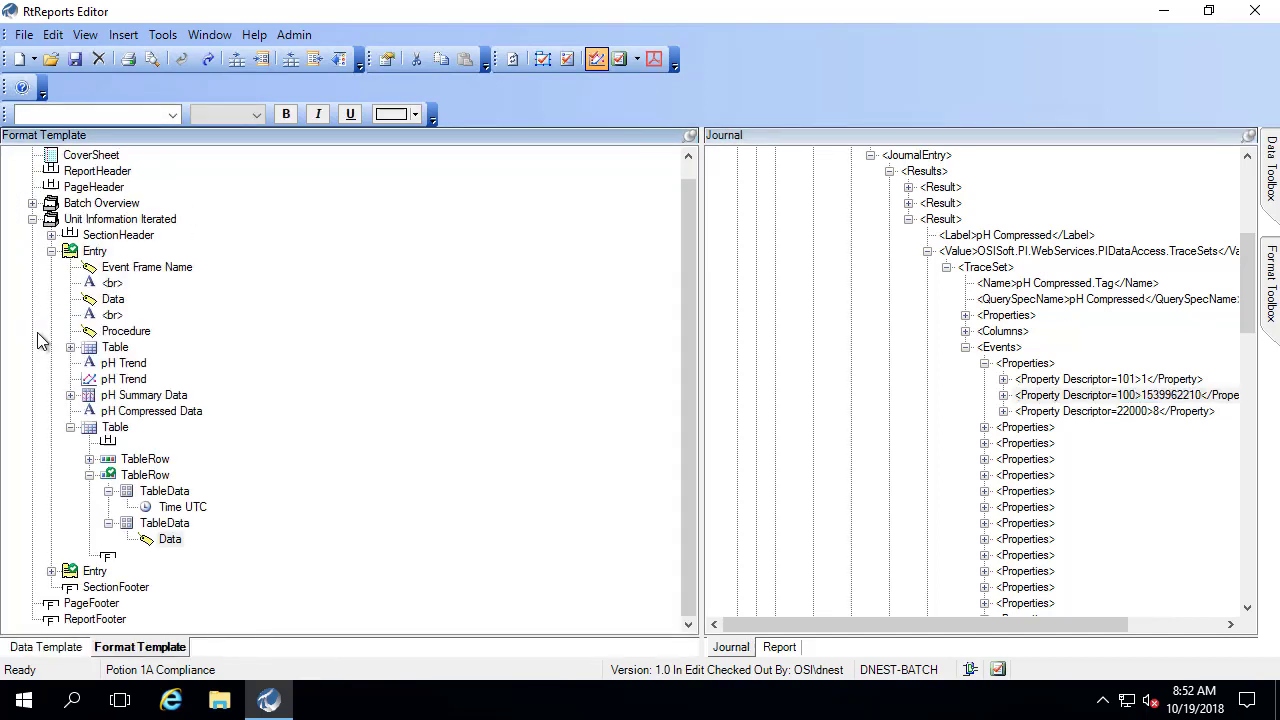
pyautogui.click(689, 158)
# - Refresh the report and scroll to the filled pH Compressed Data table
pyautogui.click(776, 647)
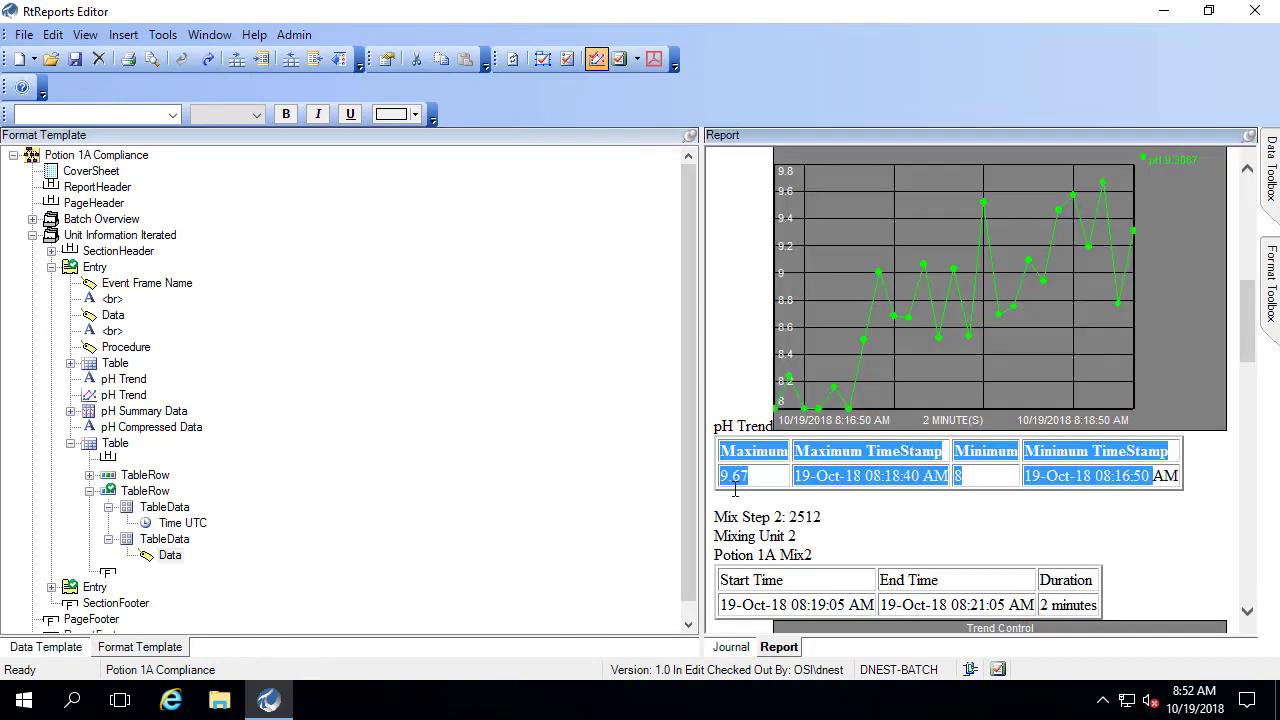
pyautogui.click(80, 37)
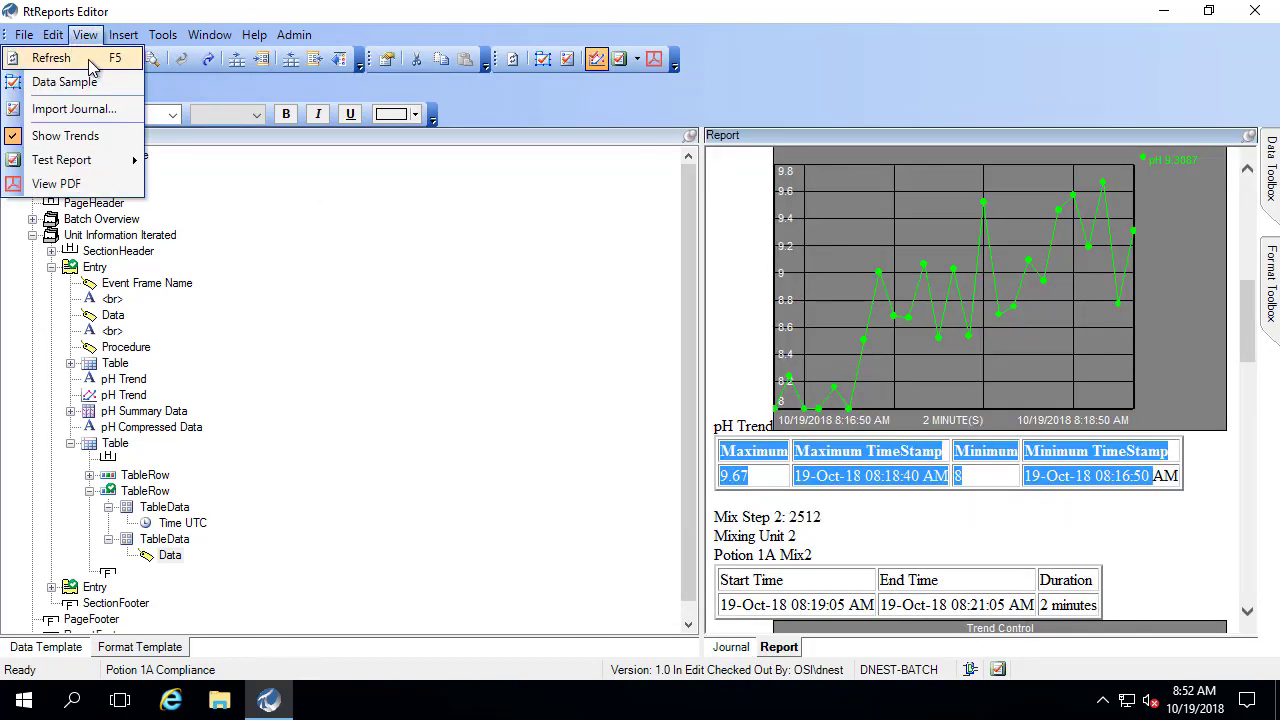
pyautogui.click(91, 59)
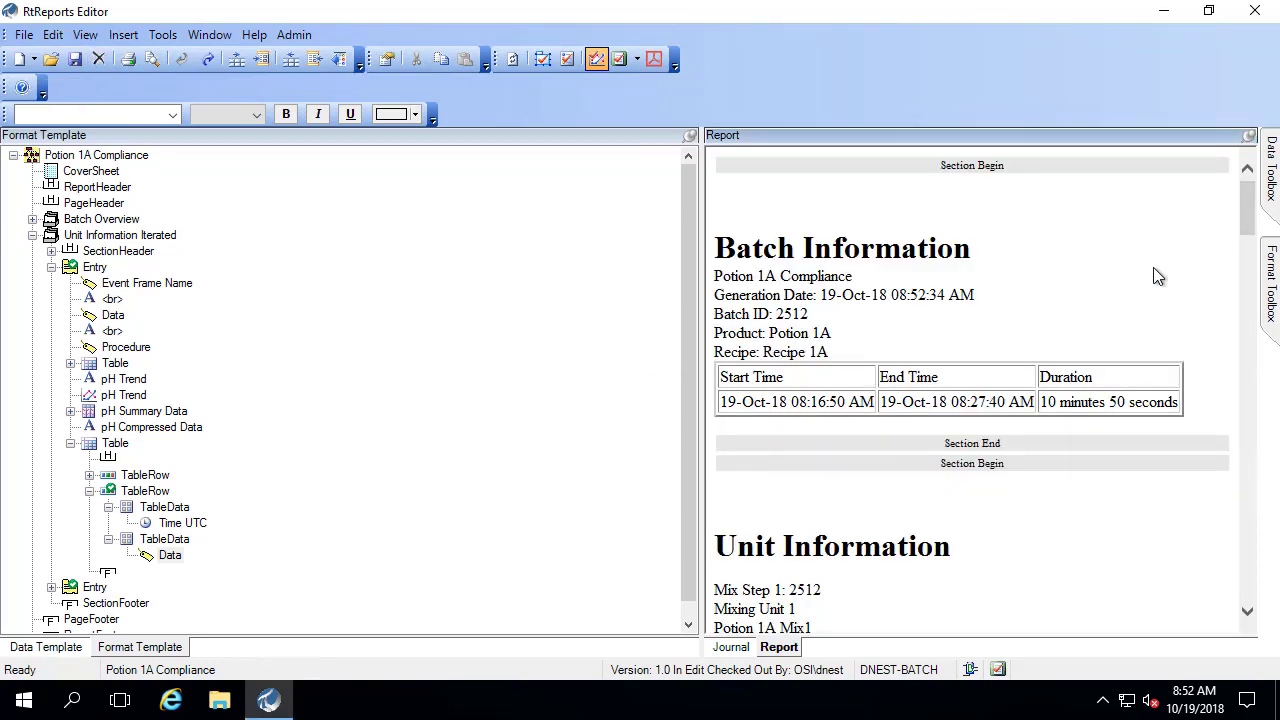
pyautogui.moveTo(1248, 215); pyautogui.dragTo(1256, 311)
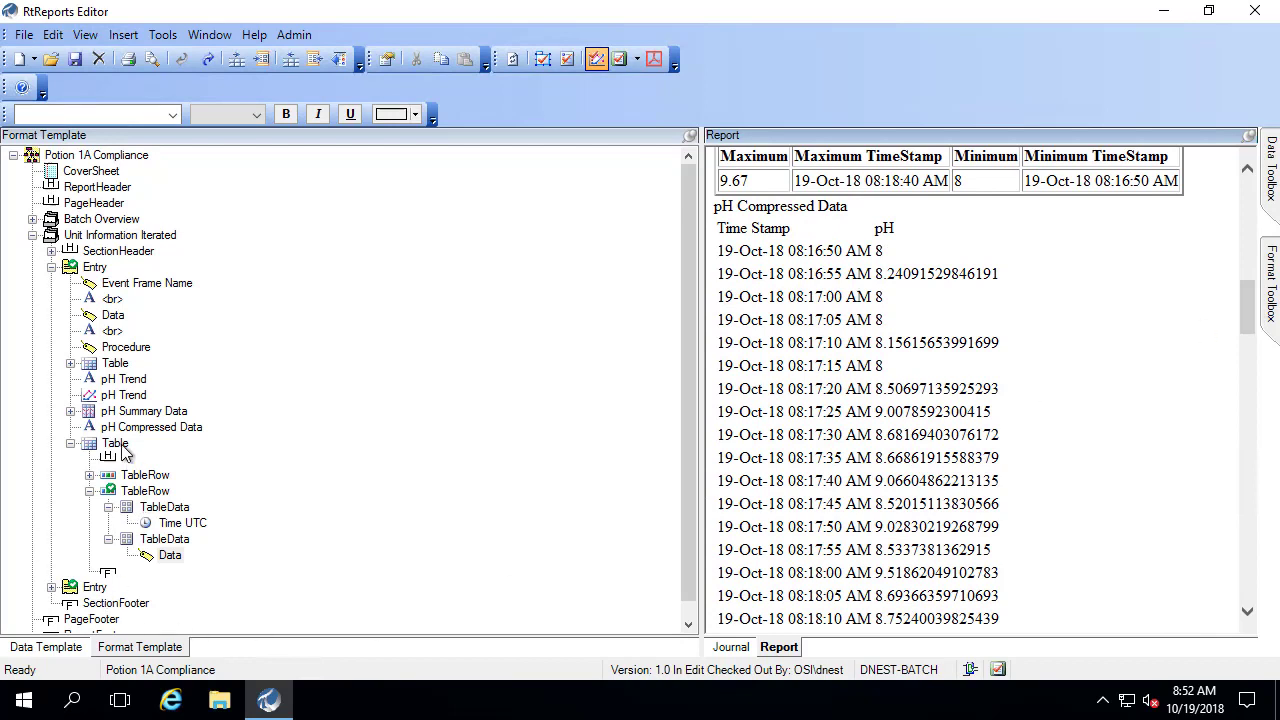
# - Set the table's Border Width to 1 and refresh the report to check it
pyautogui.doubleClick(121, 444)
pyautogui.click(90, 367)
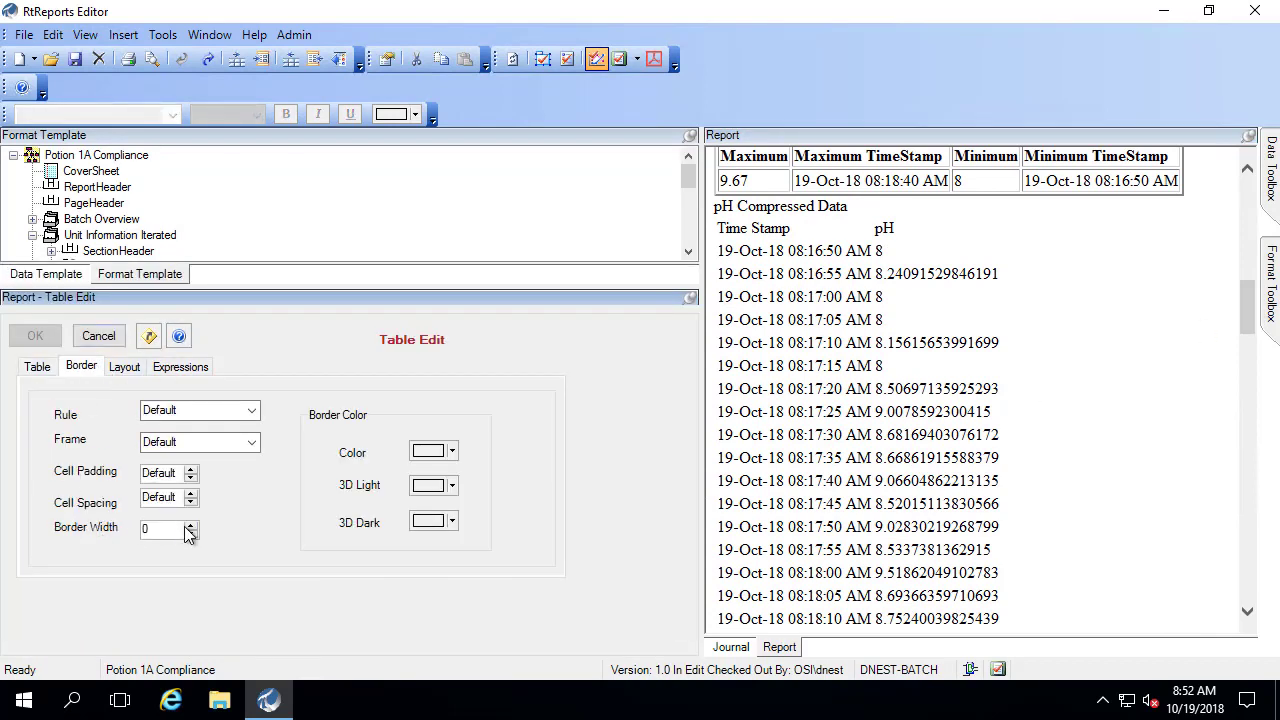
pyautogui.click(190, 528)
pyautogui.click(35, 336)
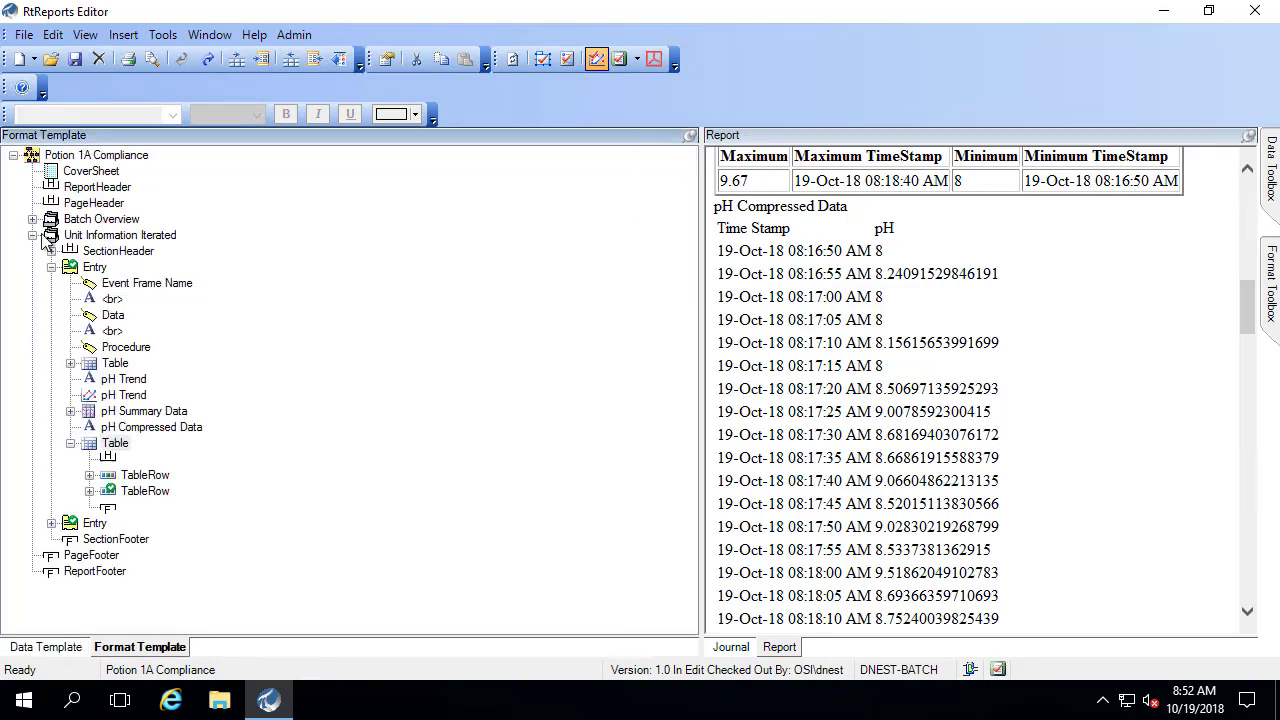
pyautogui.click(85, 35)
pyautogui.click(51, 58)
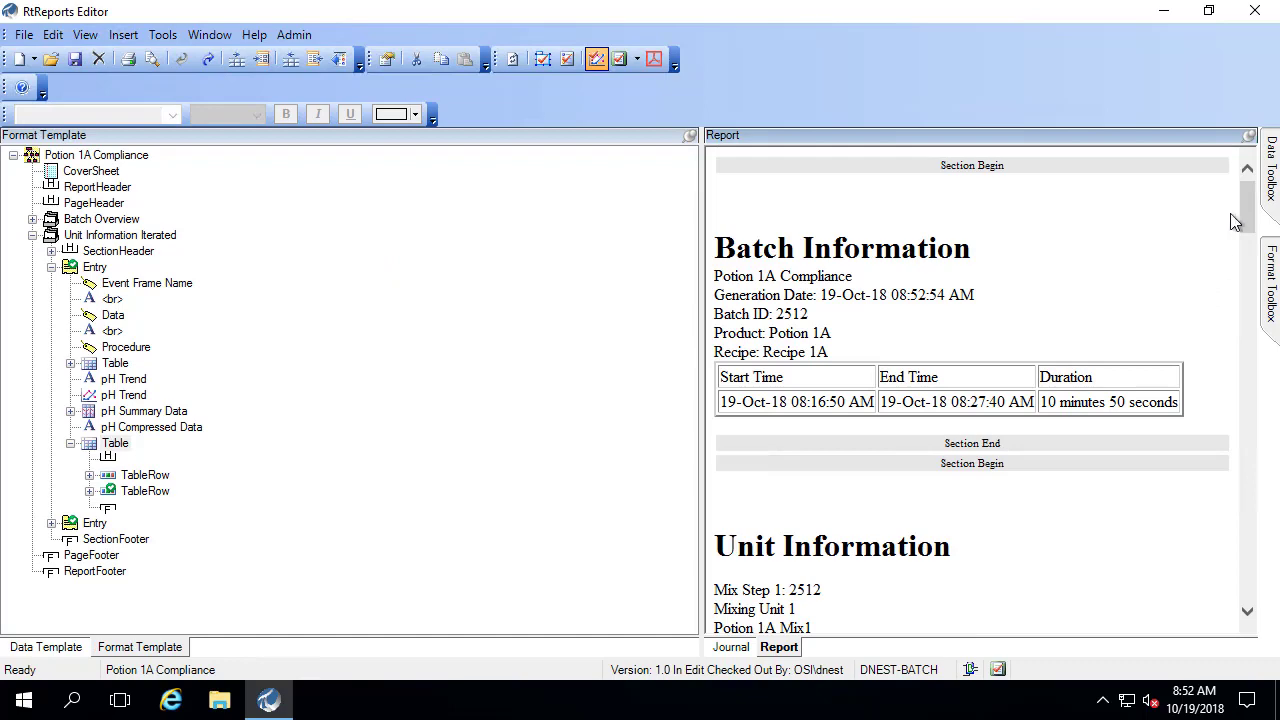
pyautogui.moveTo(1247, 210)
pyautogui.mouseDown()
pyautogui.moveTo(1262, 310)
pyautogui.moveTo(1258, 284)
pyautogui.mouseUp()
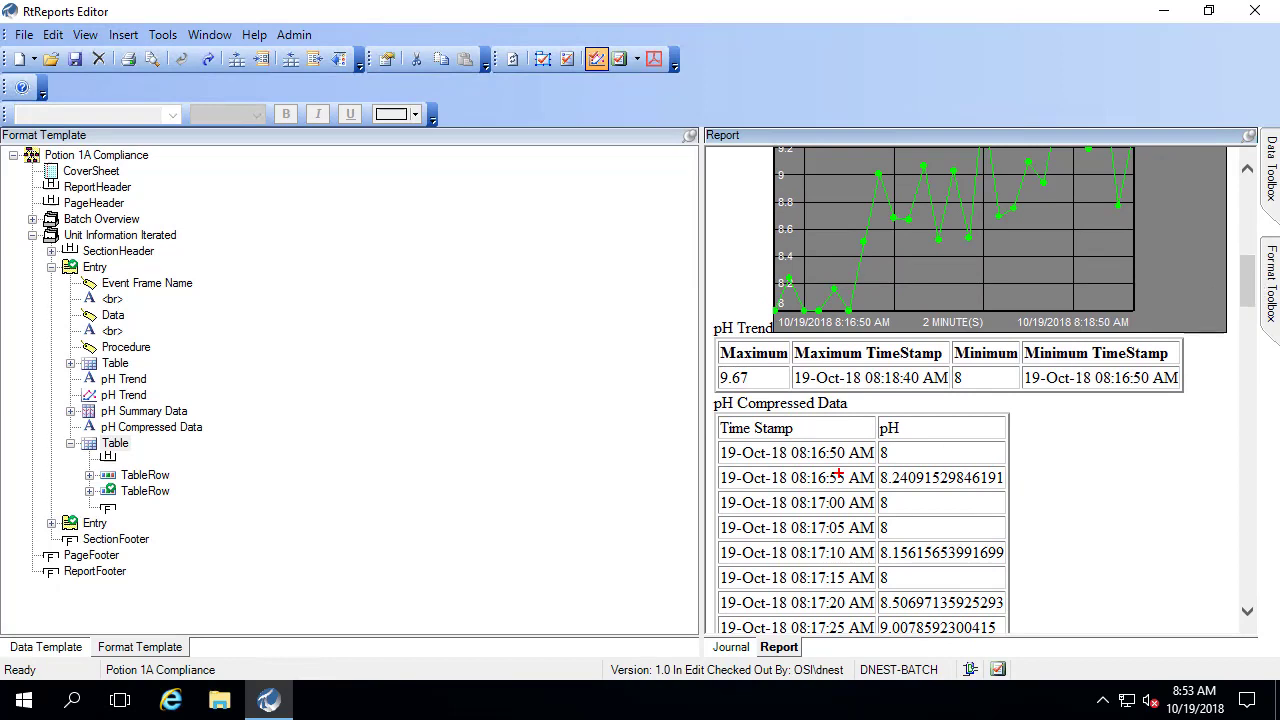
pyautogui.moveTo(716, 439); pyautogui.dragTo(901, 467)
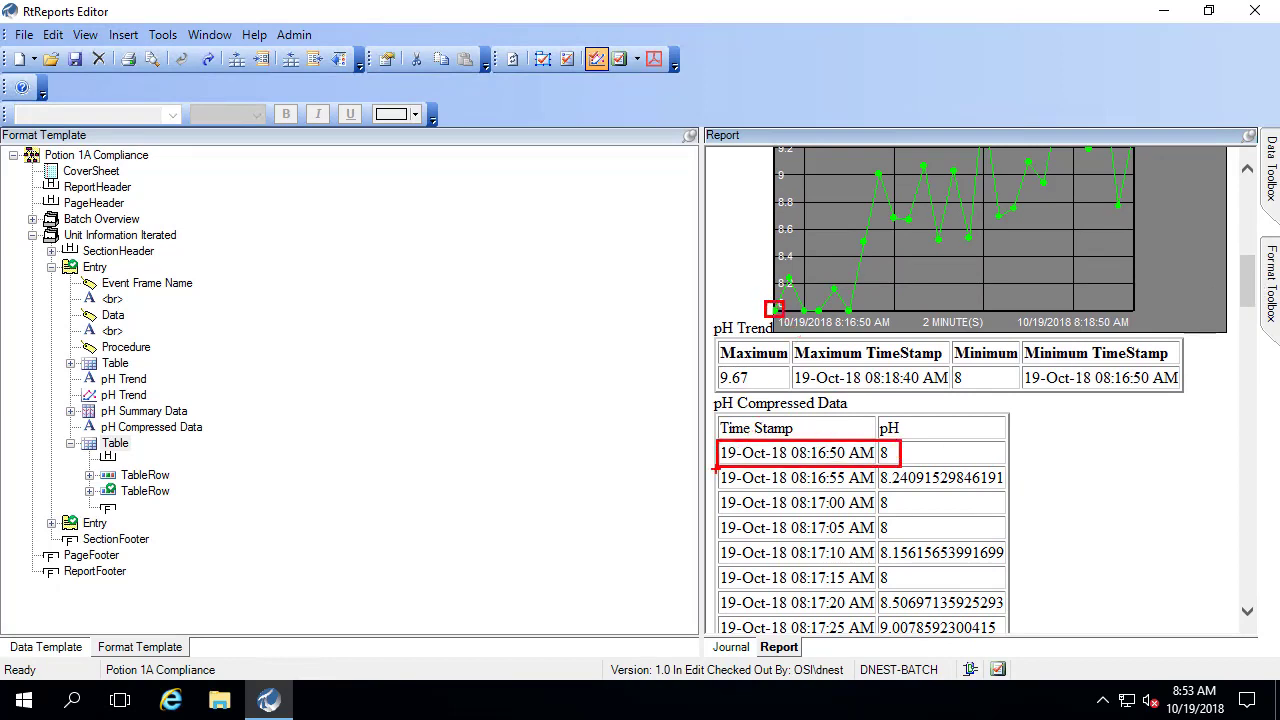
pyautogui.moveTo(718, 466); pyautogui.dragTo(1012, 490)
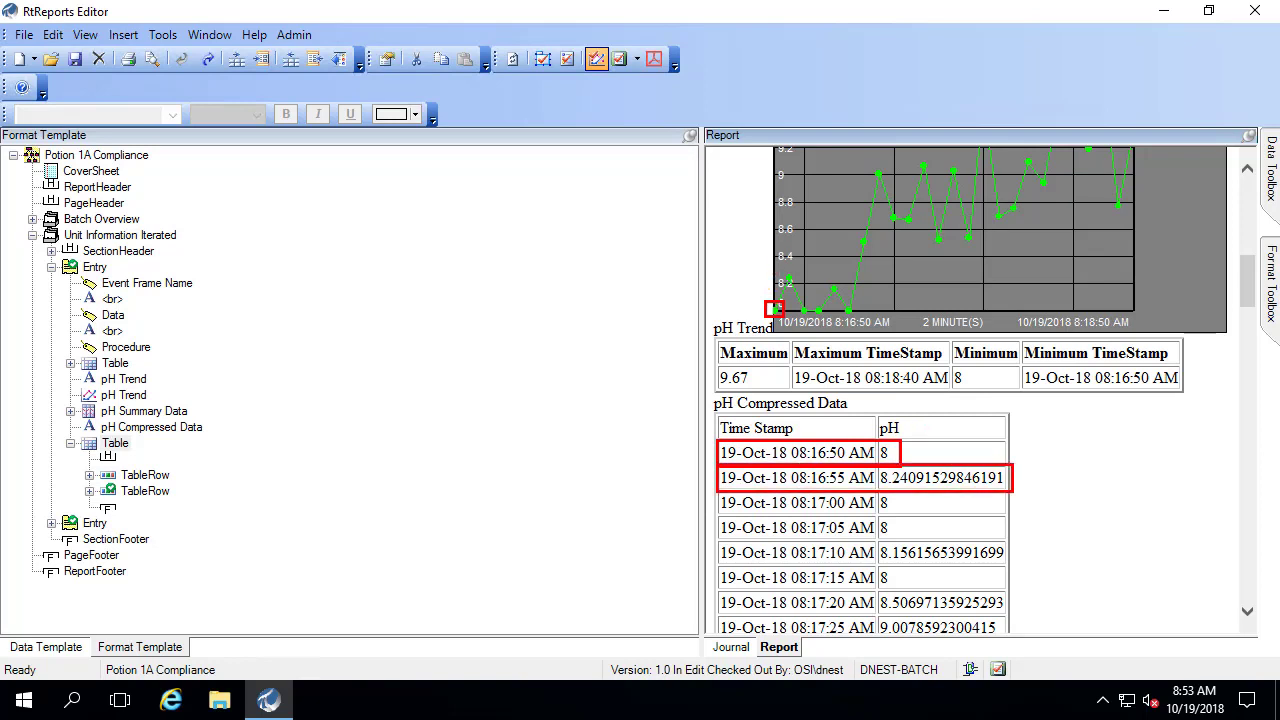
pyautogui.moveTo(778, 266); pyautogui.dragTo(804, 284)
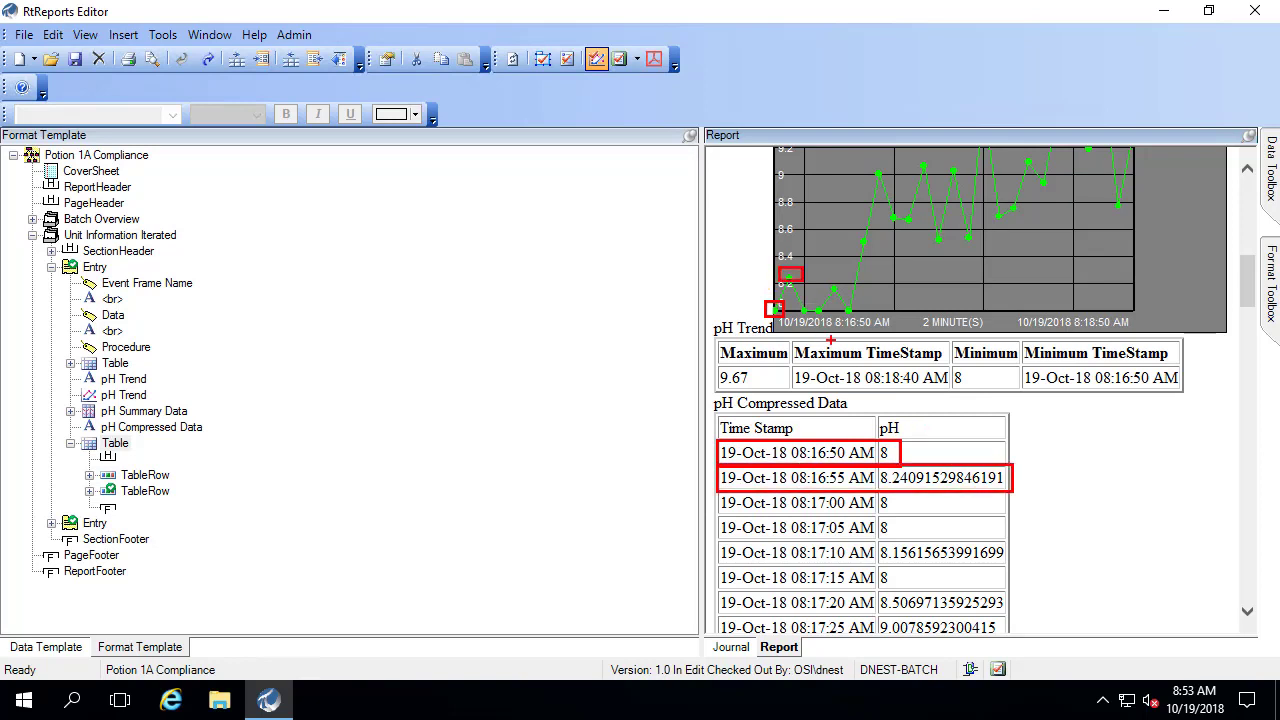